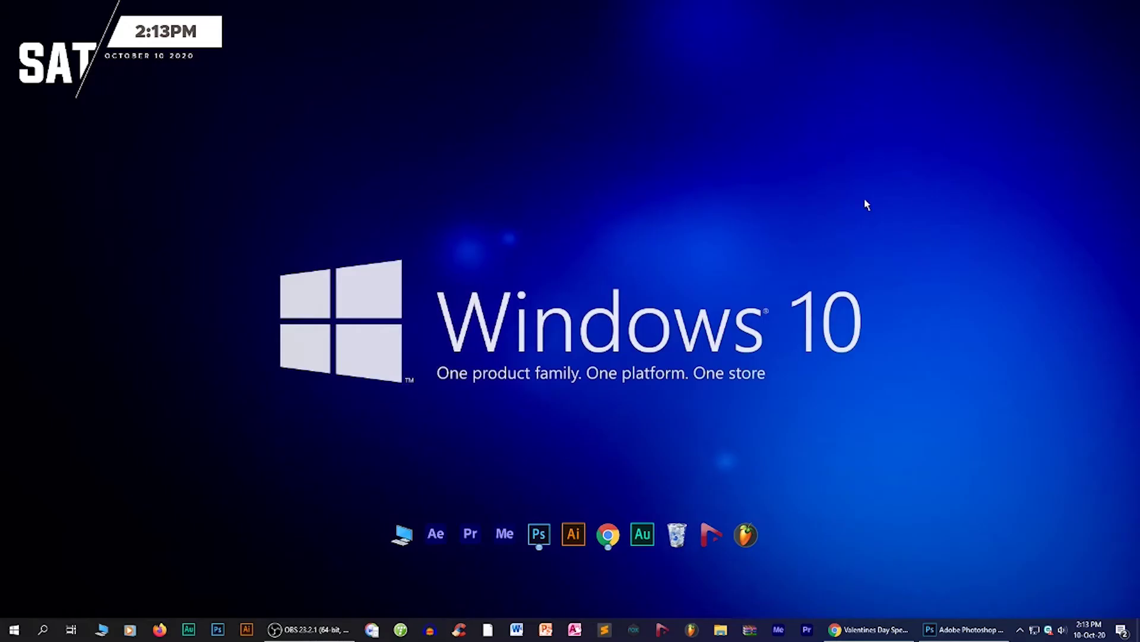
Step: Create a new A4 document named 'calender' at 300 pixels/inch in CMYK
left_click(538, 532)
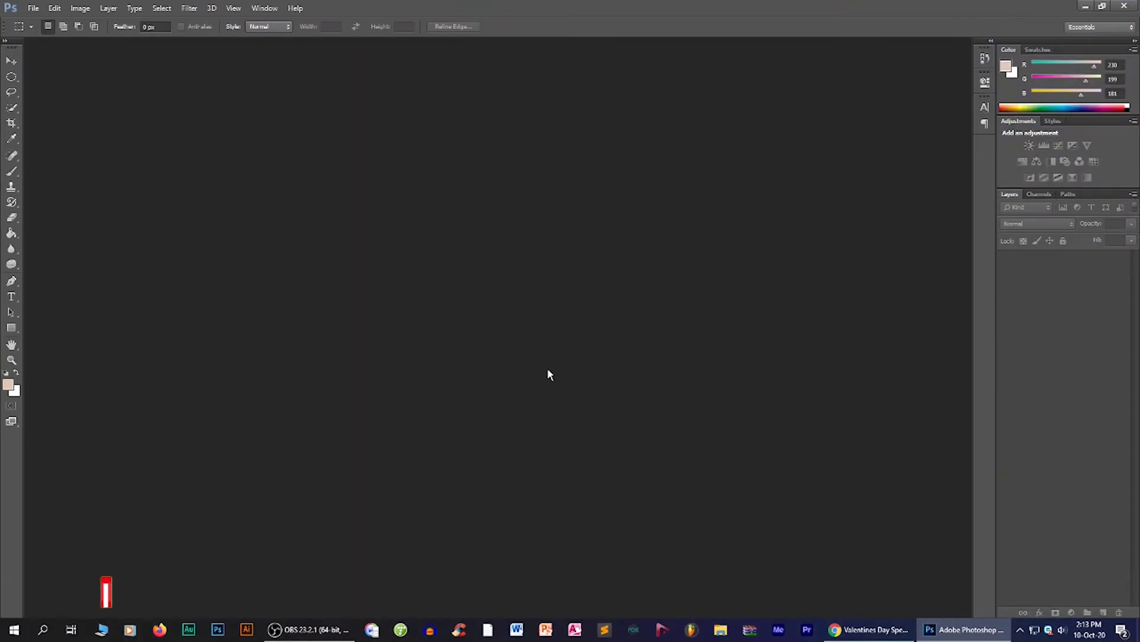
left_click(33, 8)
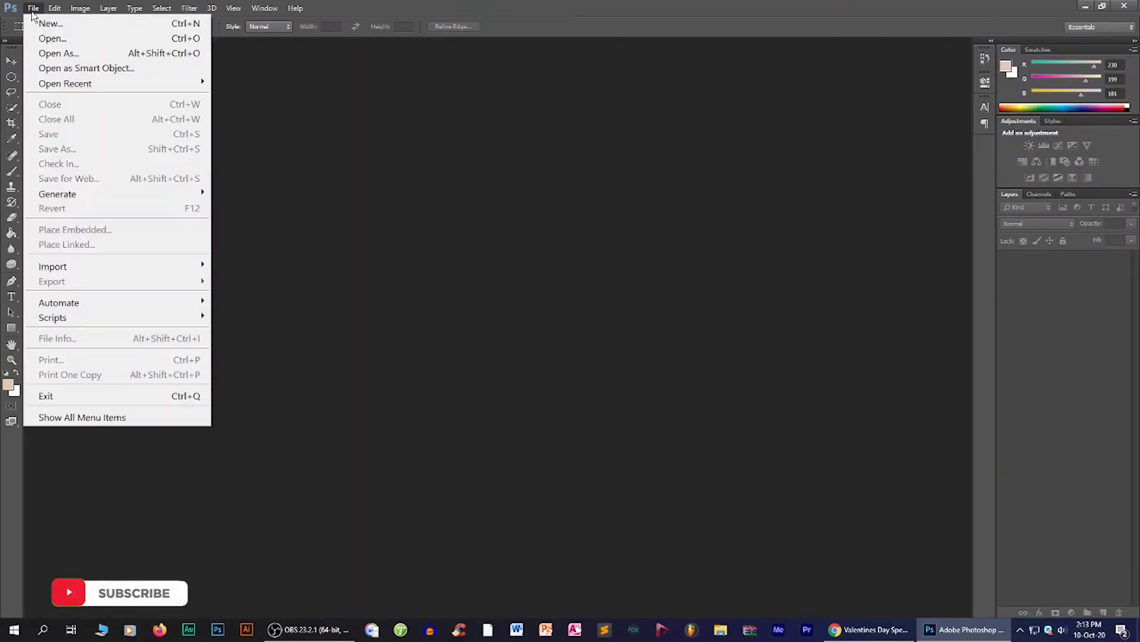
left_click(40, 24)
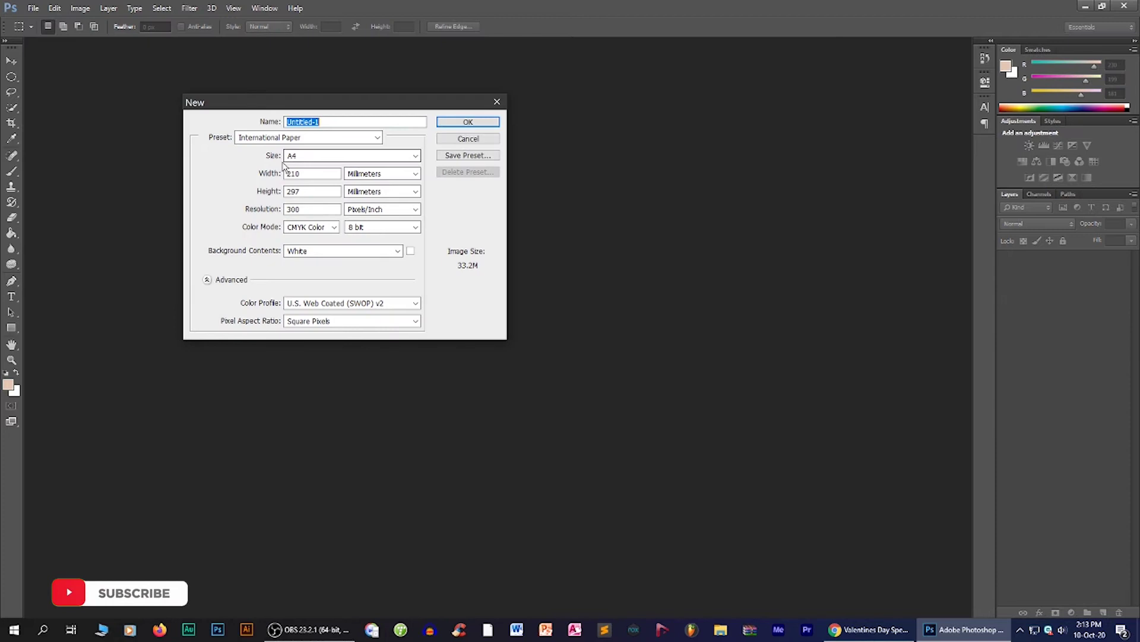
left_click(331, 123)
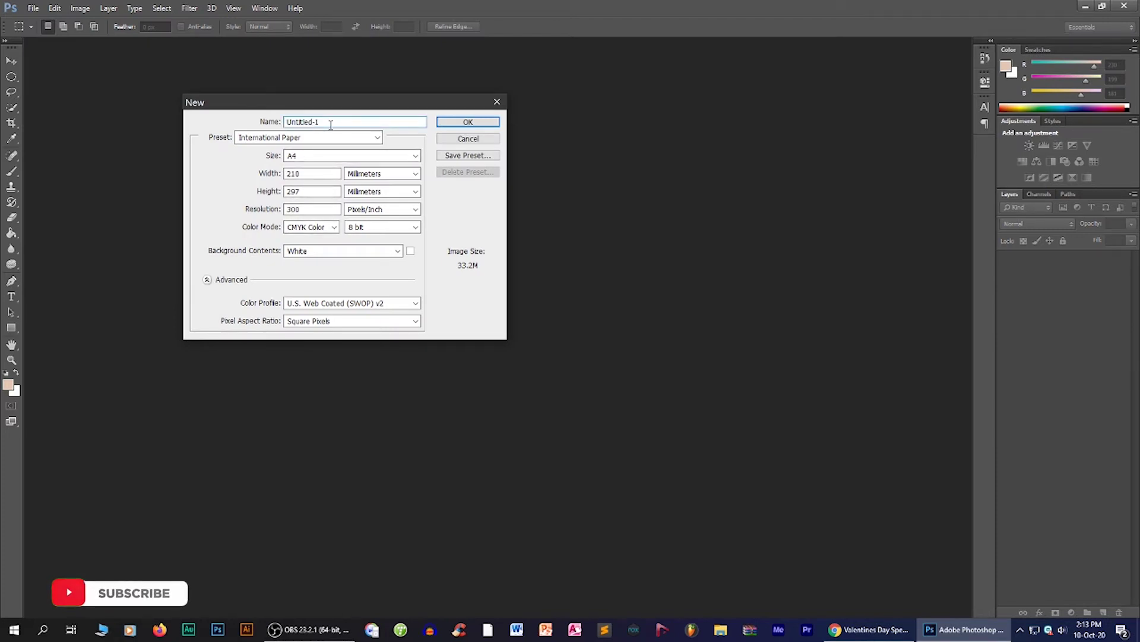
type("calender")
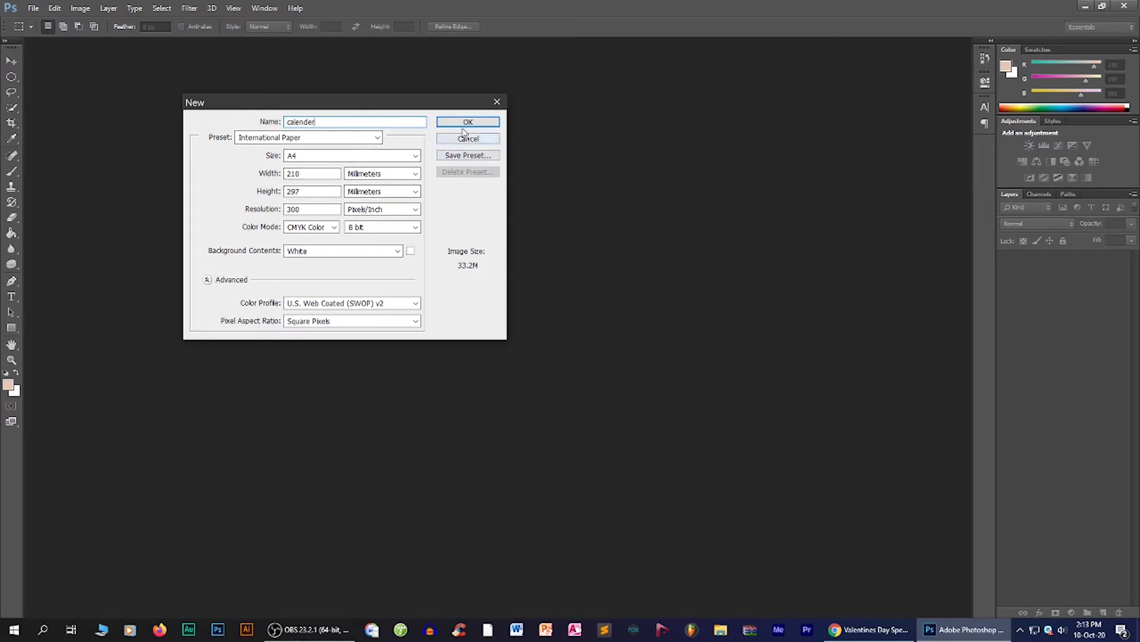
left_click(466, 124)
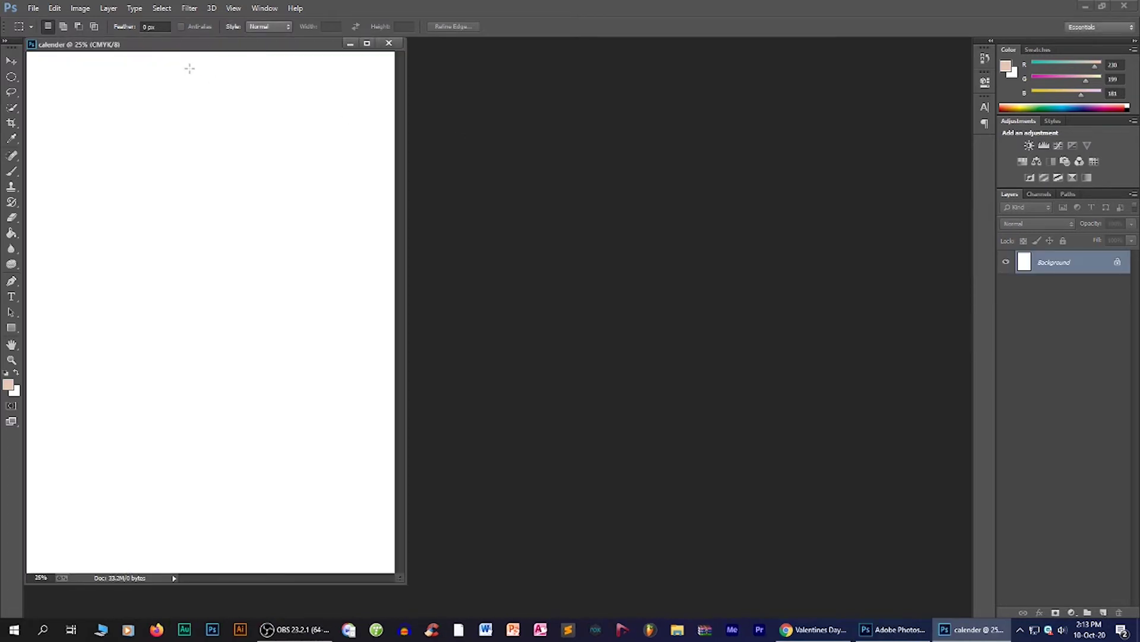
Step: Place the butterfly photo from Downloads onto the page as a linked image
key("v")
left_click_drag(153, 44, 376, 44)
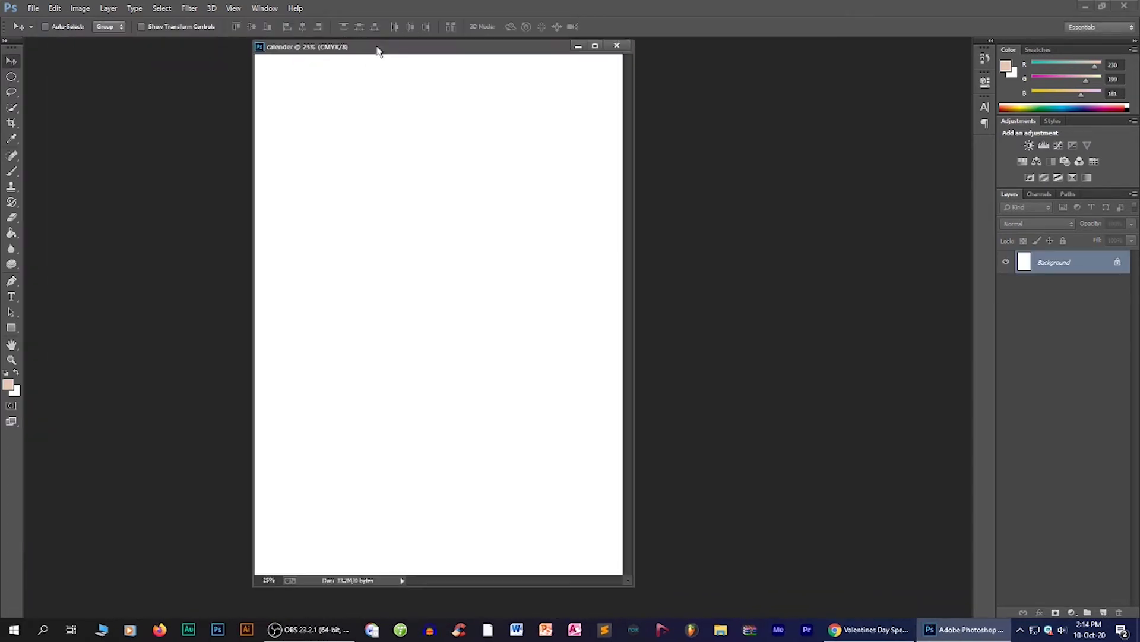
left_click(36, 9)
left_click(96, 248)
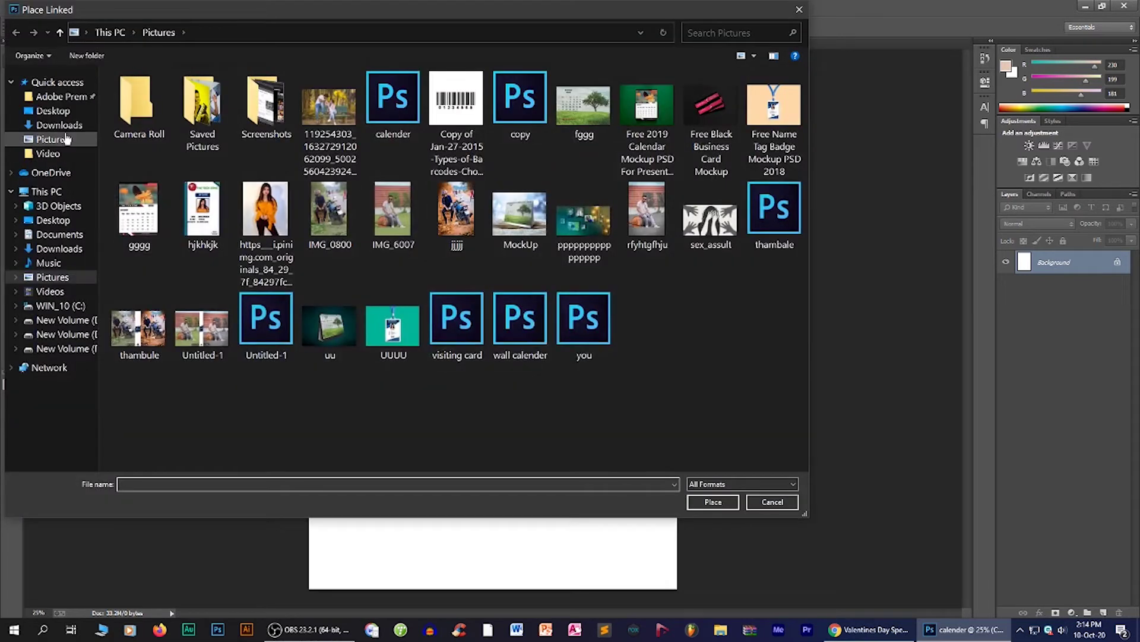
left_click(57, 125)
left_click(272, 113)
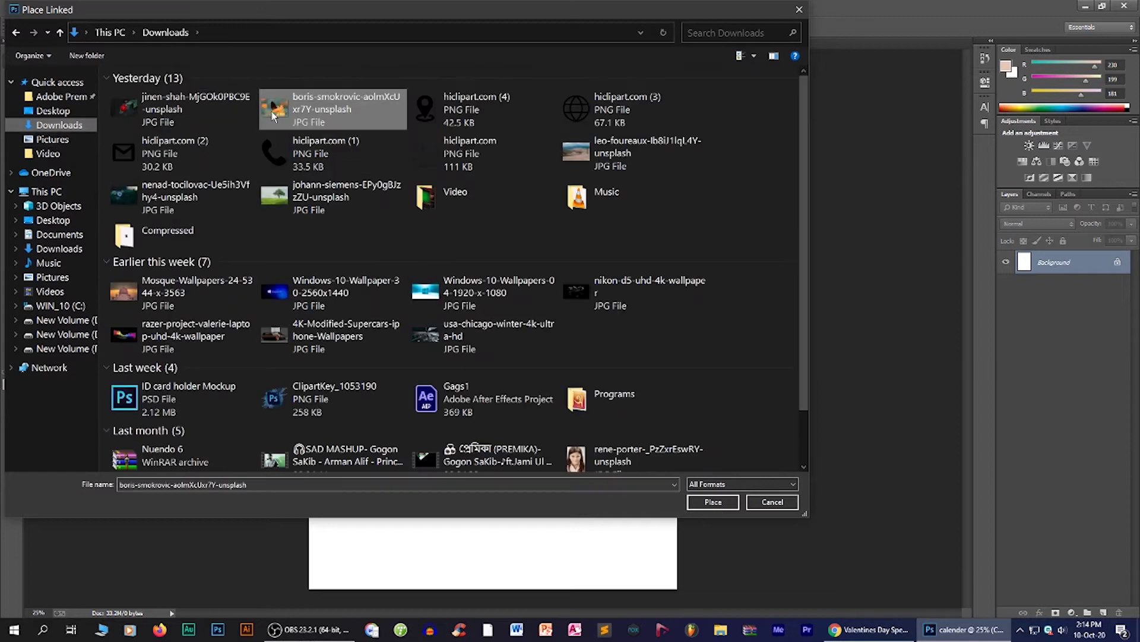
left_click(696, 504)
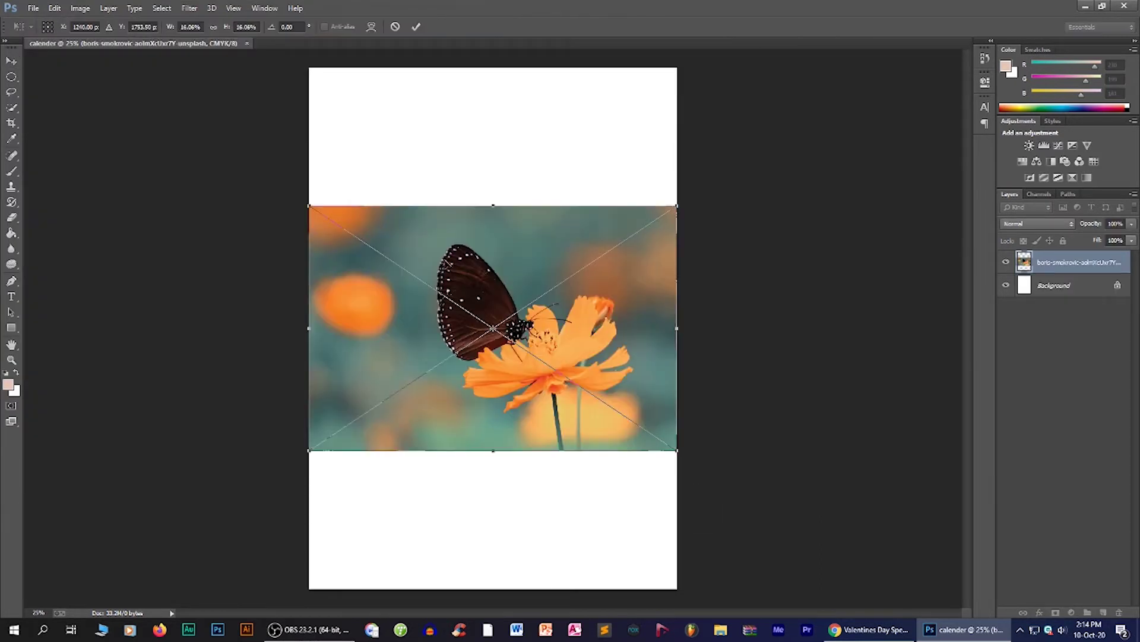
Step: Move the butterfly photo to the page top, shorten it, and stretch it to full page width
left_click_drag(457, 284, 457, 146)
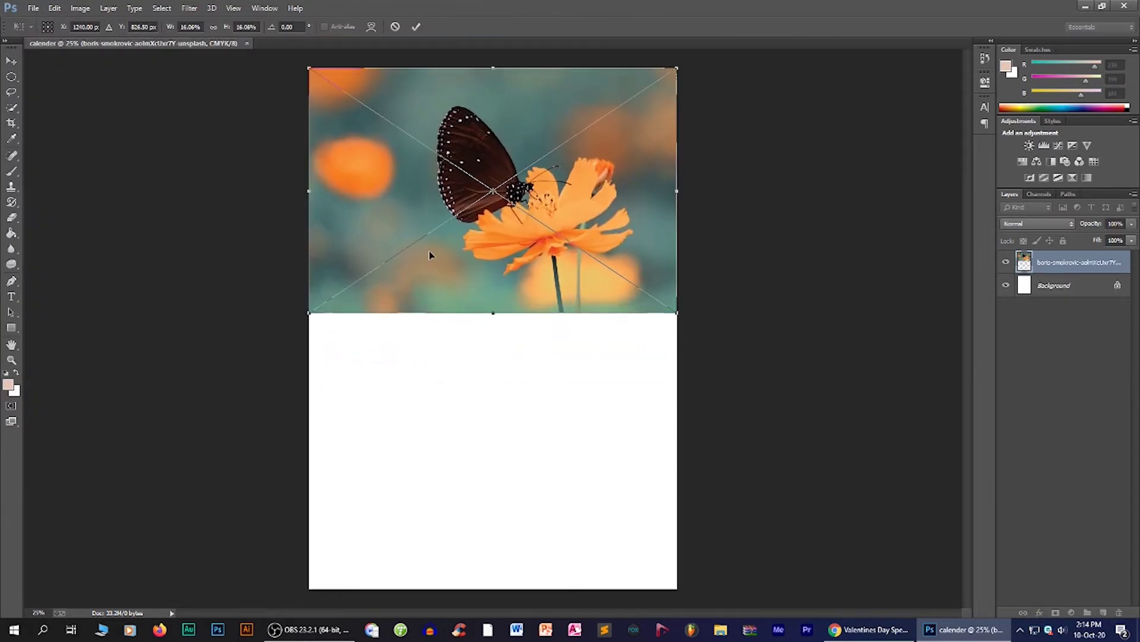
left_click_drag(494, 316, 491, 281)
left_click_drag(677, 177, 689, 177)
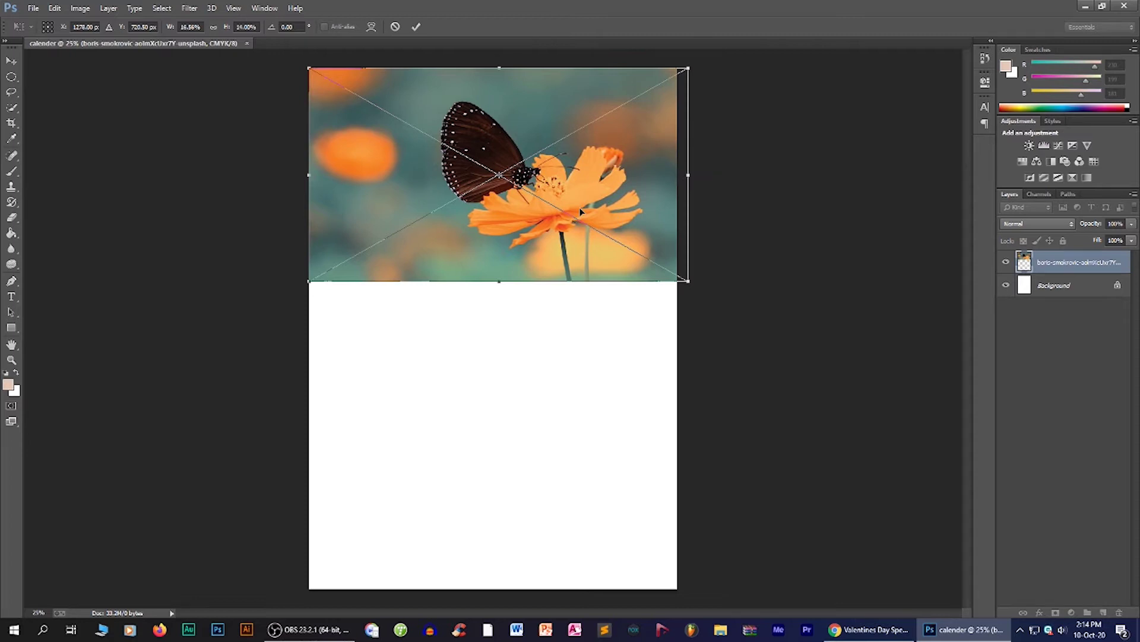
left_click(11, 61)
key("Return")
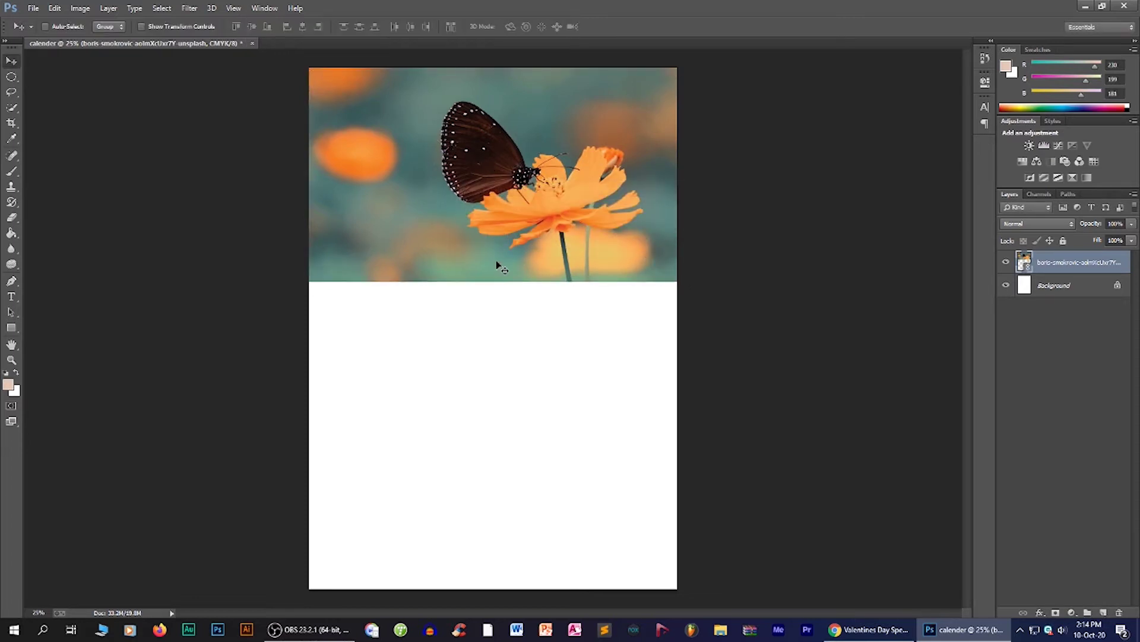
left_click(12, 327)
Step: Draw a thin black-filled bar aligned along the page's top edge
right_click(12, 327)
left_click(43, 326)
left_click_drag(314, 71, 677, 84)
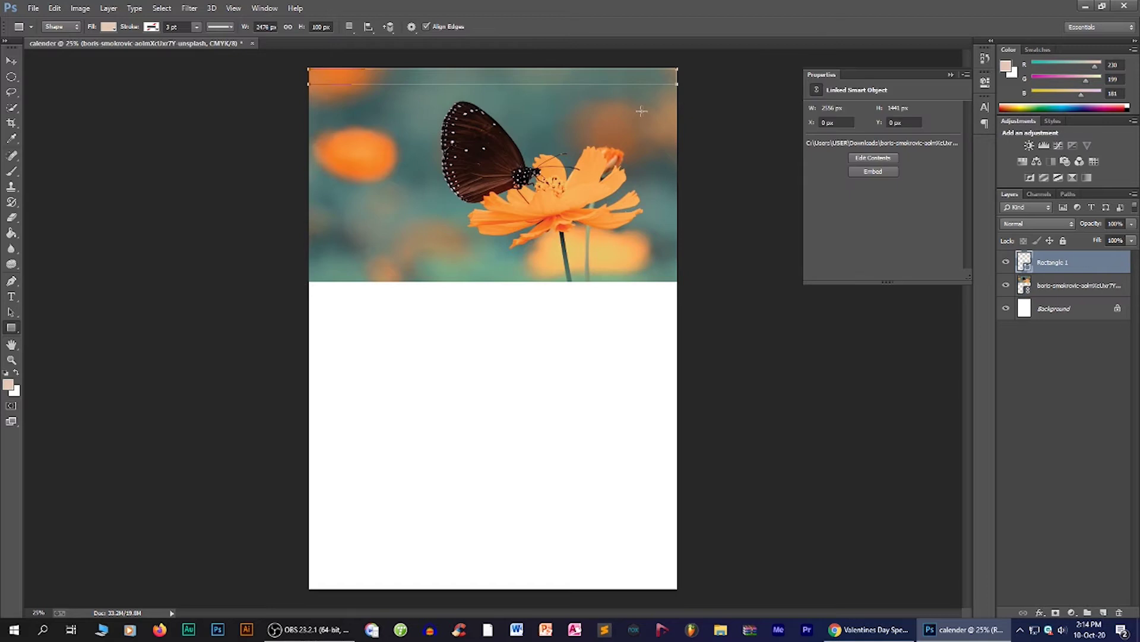
left_click(816, 148)
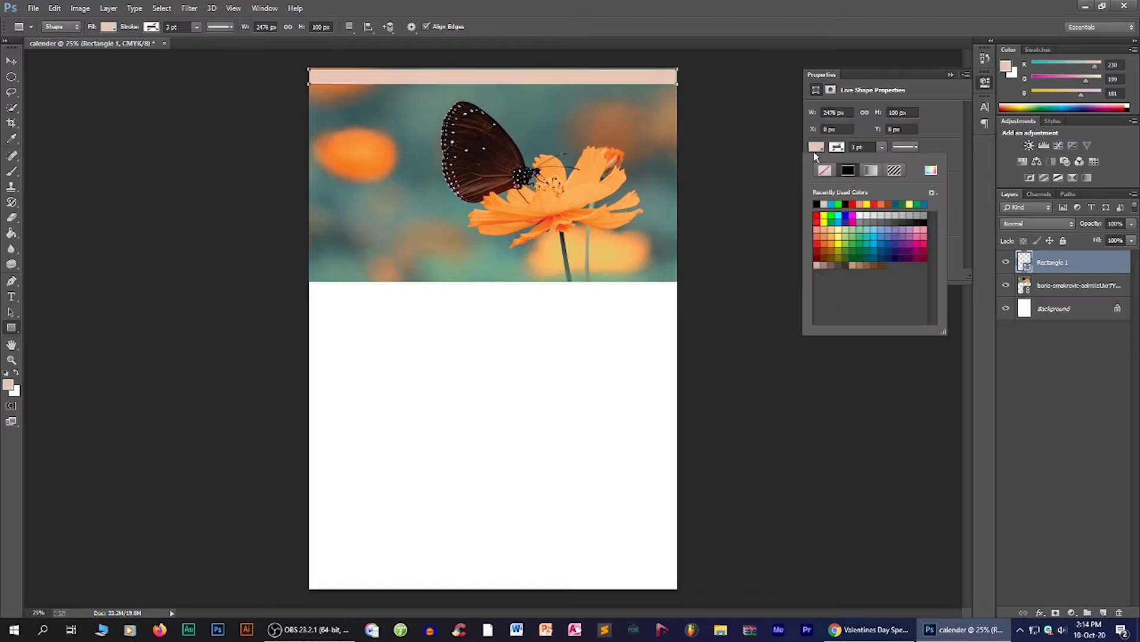
left_click(817, 204)
key("v")
left_click_drag(481, 76, 507, 76)
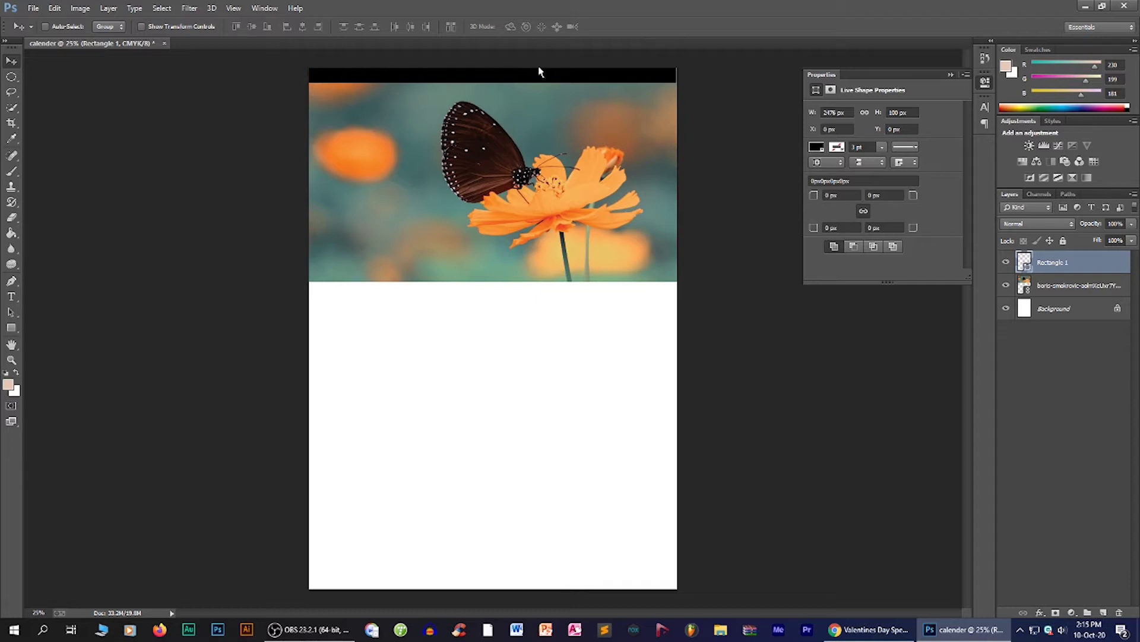
key("ctrl+t")
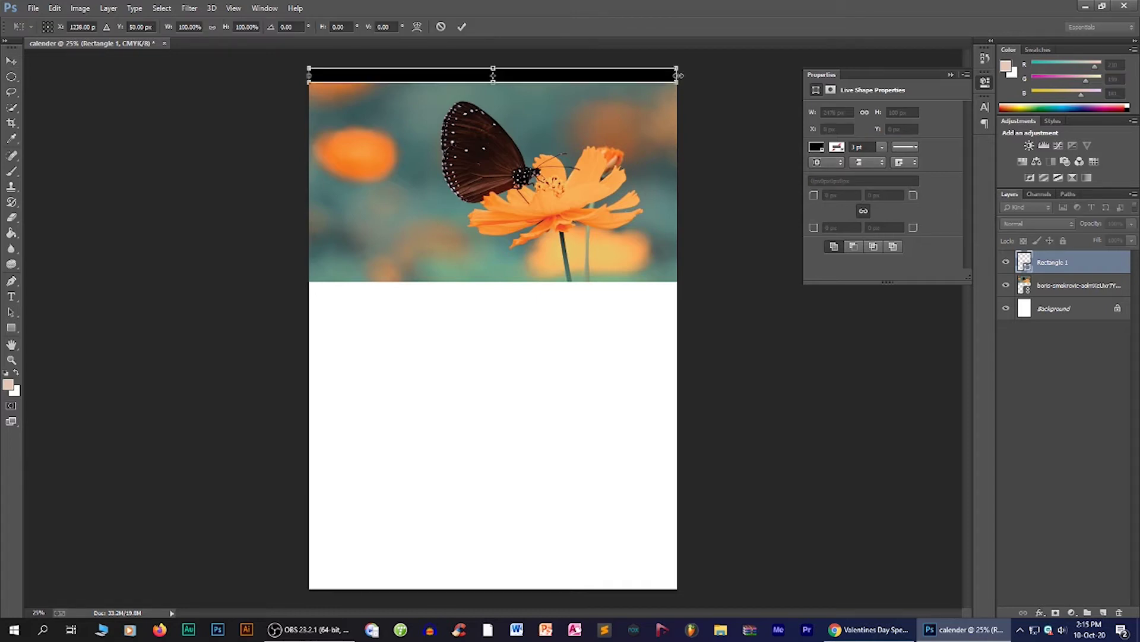
key("Return")
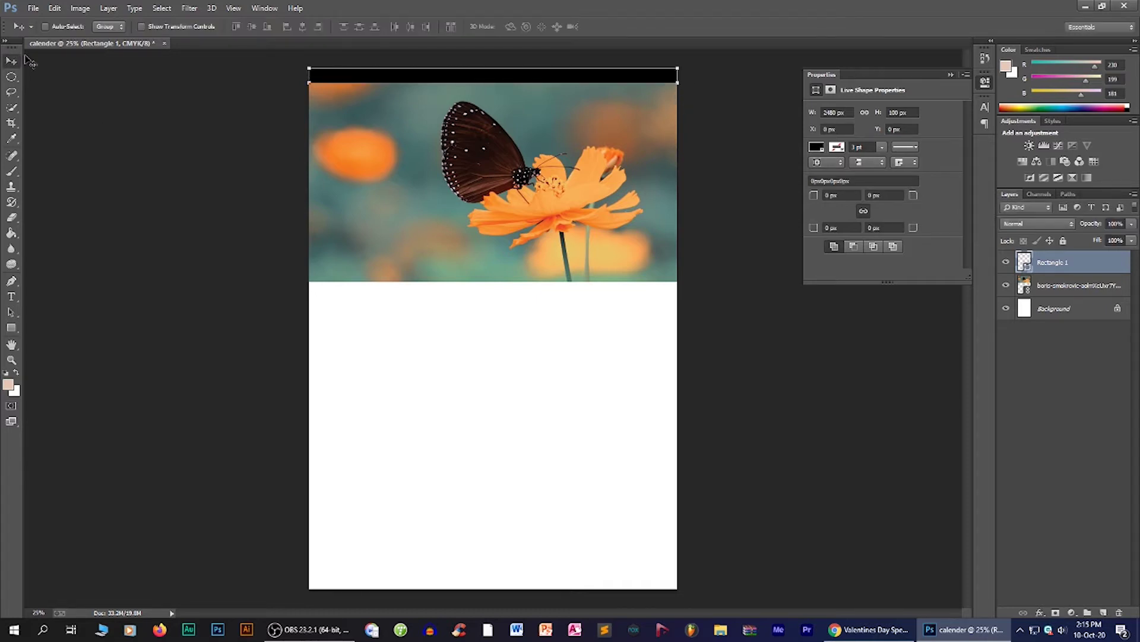
Step: Draw a second rectangle at the header's top right
left_click(951, 74)
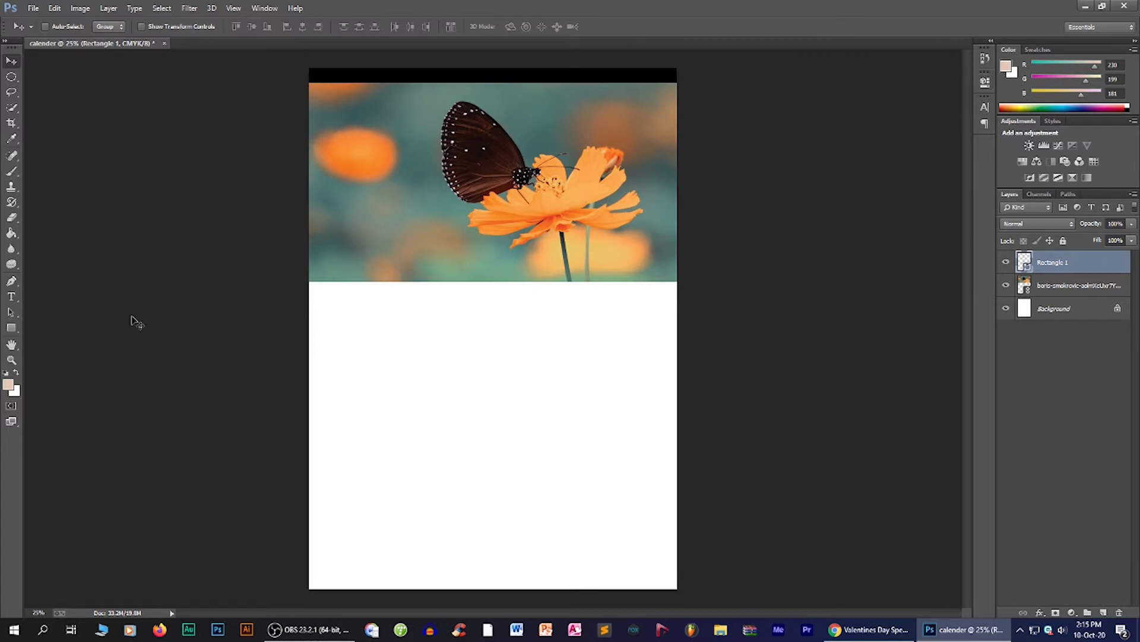
left_click(11, 327)
left_click(37, 327)
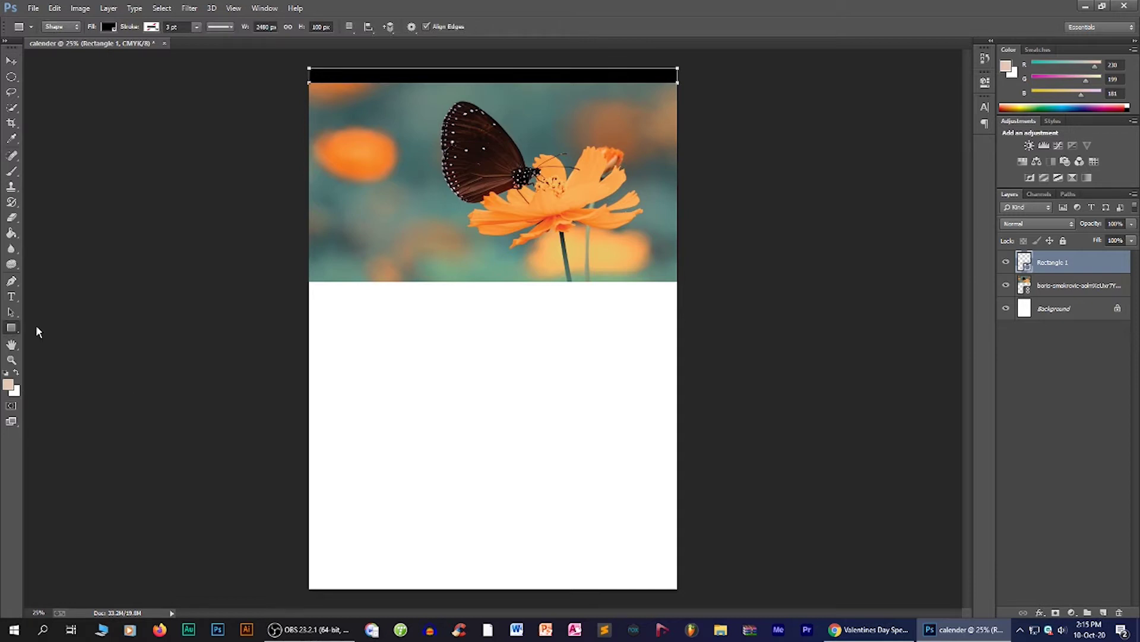
mouse_move(549, 86)
left_mouse_down()
mouse_move(558, 116)
mouse_move(681, 114)
mouse_move(629, 101)
left_mouse_up()
Step: Fill Rectangle 2 red and move it up against the black bar
left_click(12, 60)
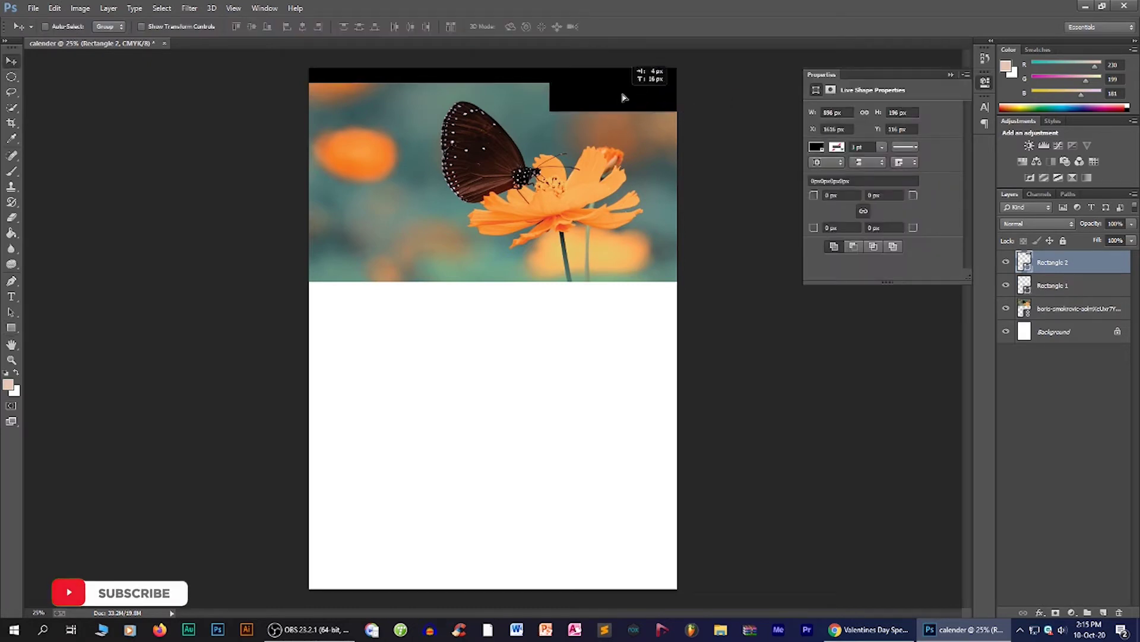
left_click(817, 147)
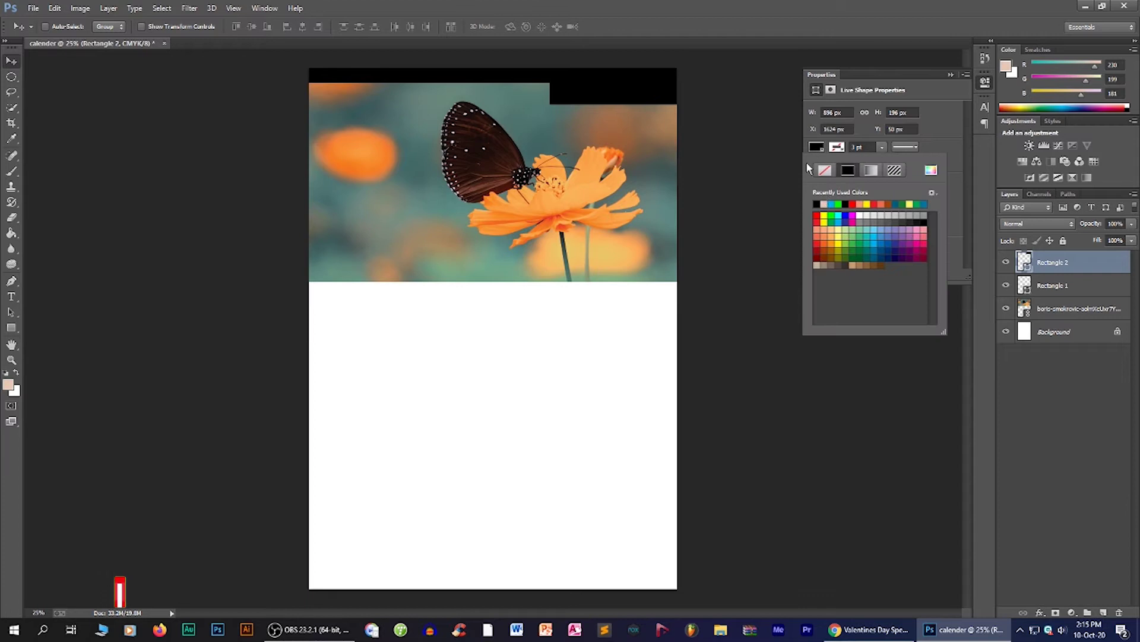
left_click(815, 240)
left_click(951, 74)
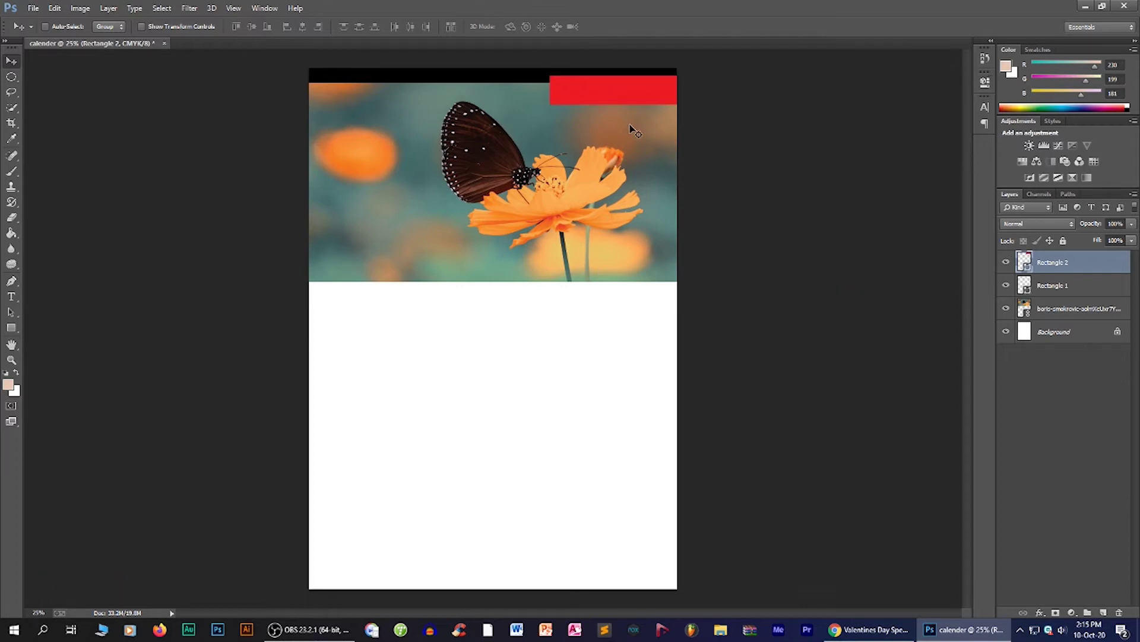
Step: Skew the red rectangle's lower-left corner into a slant and shift it to the page's right edge
left_click(54, 9)
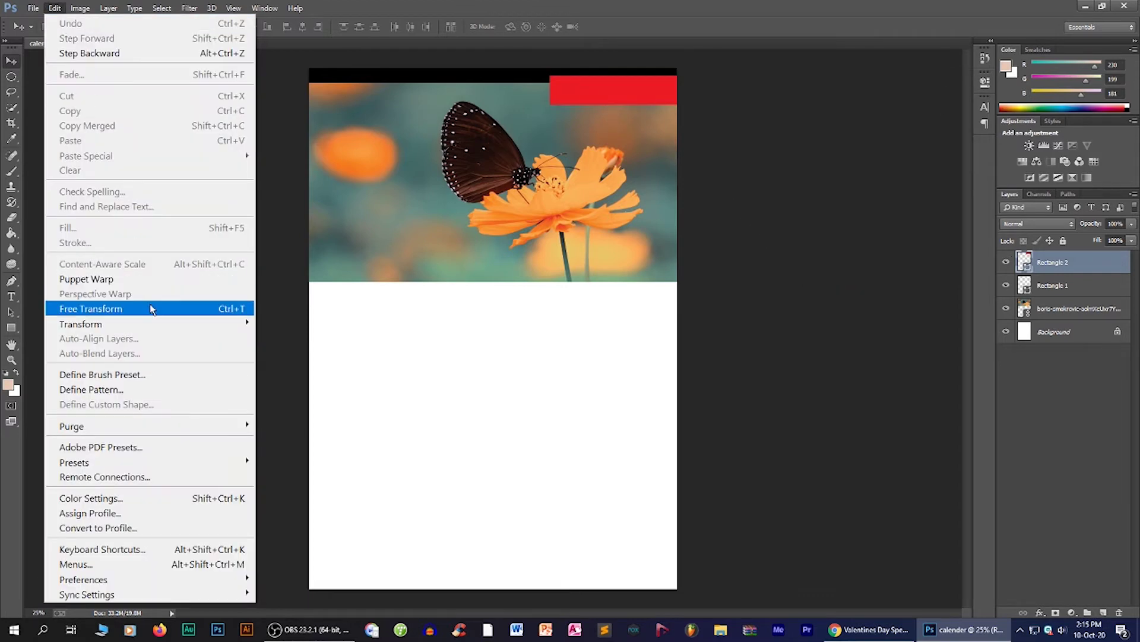
left_click(148, 307)
left_click_drag(550, 106, 524, 111)
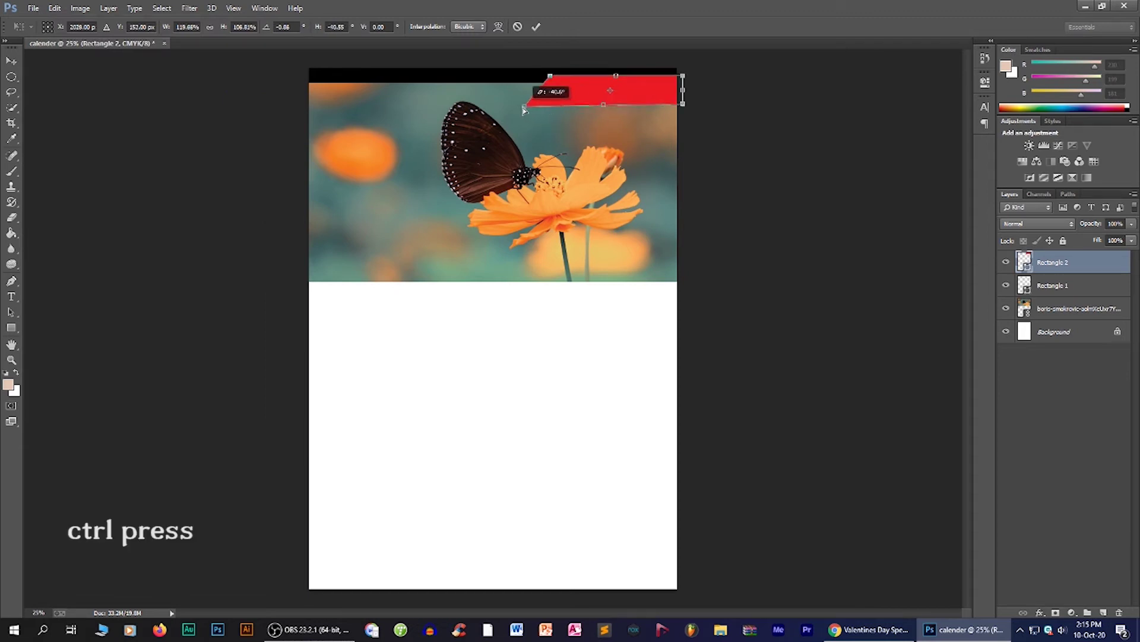
key("Return")
left_click_drag(632, 94, 648, 92)
key("Up")
key("Up")
key("Up")
key("Up")
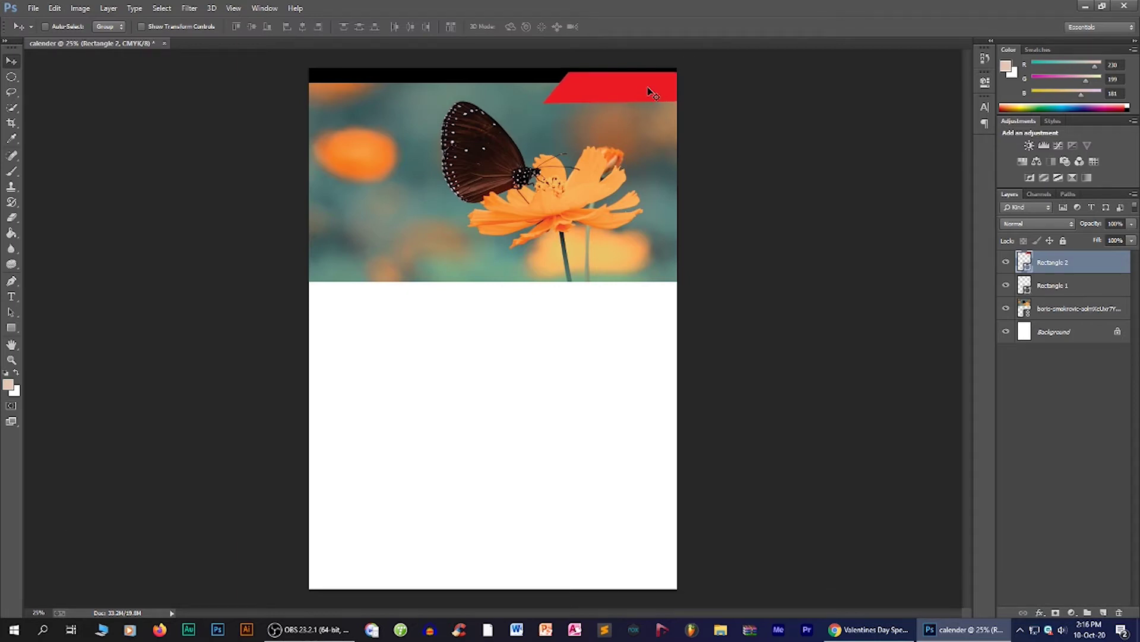
Step: On a new layer, draw a three-point pen triangle filling the gap beside the red slant
scroll(596, 205, "up", 1, "alt")
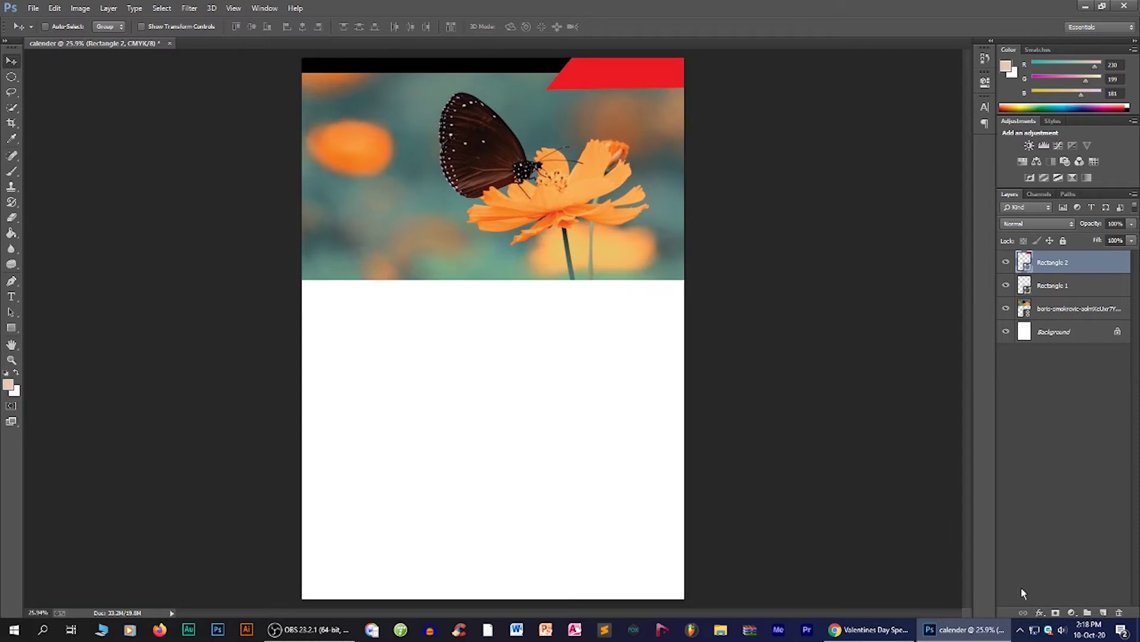
left_click(1104, 612)
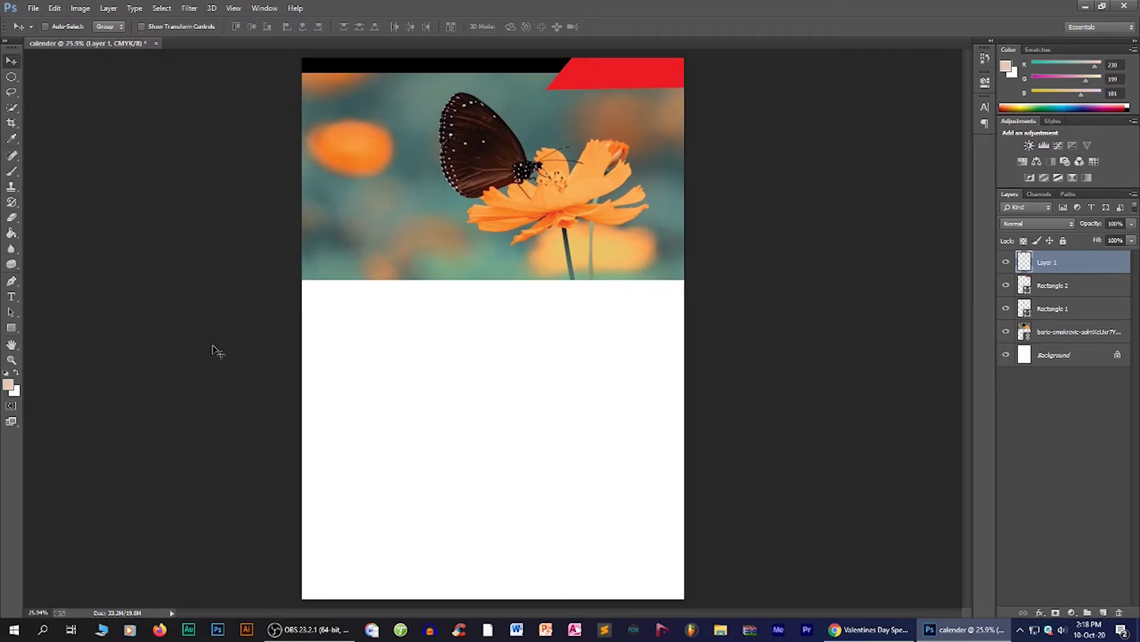
left_click(12, 281)
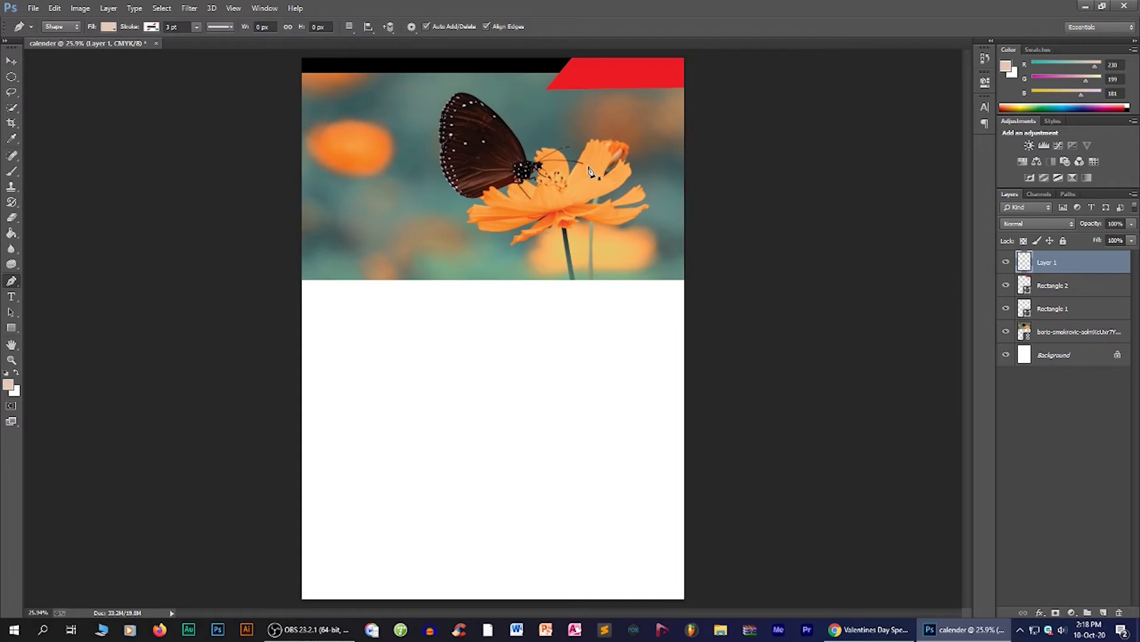
scroll(574, 83, "up", 2)
scroll(570, 89, "up", 2)
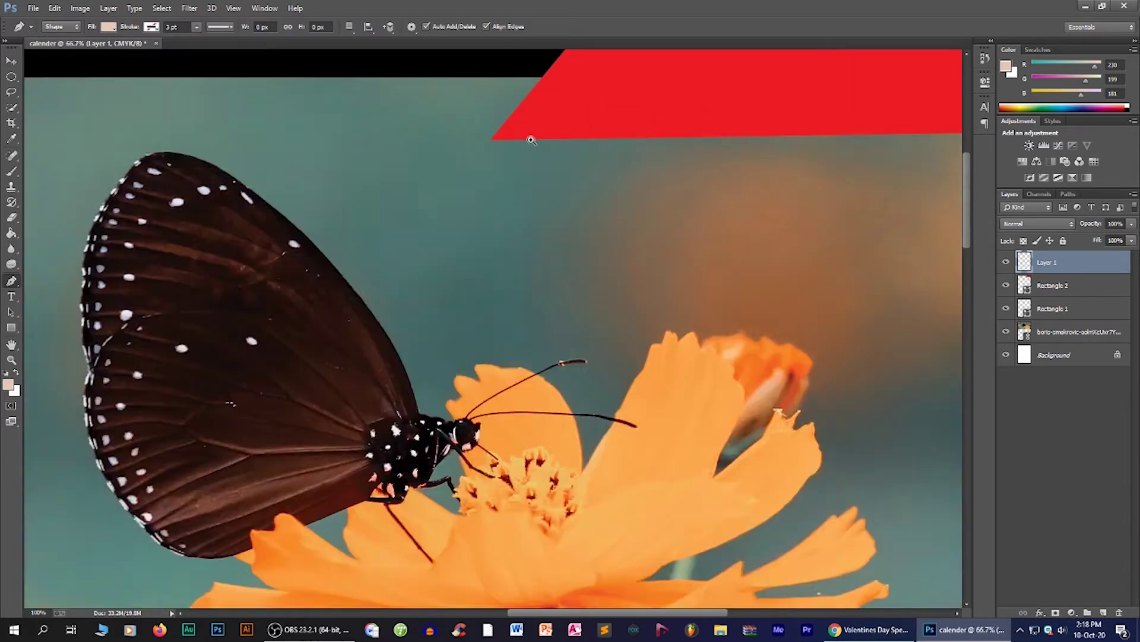
scroll(553, 178, "up", 2)
scroll(562, 165, "up", 3)
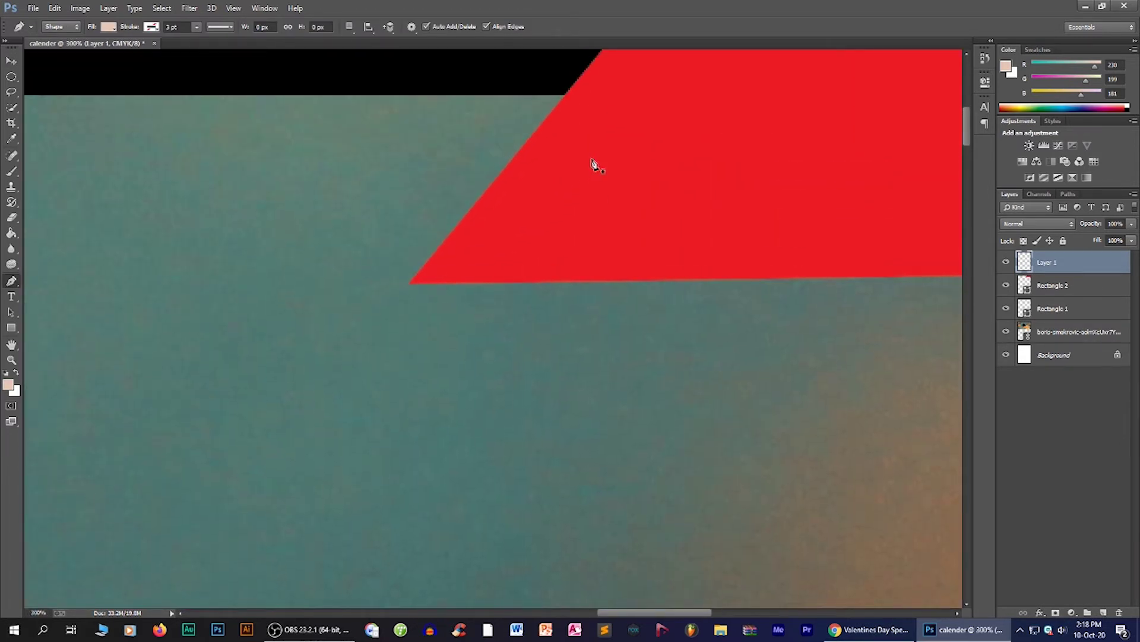
left_click(565, 96)
scroll(45, 101, "up", 1)
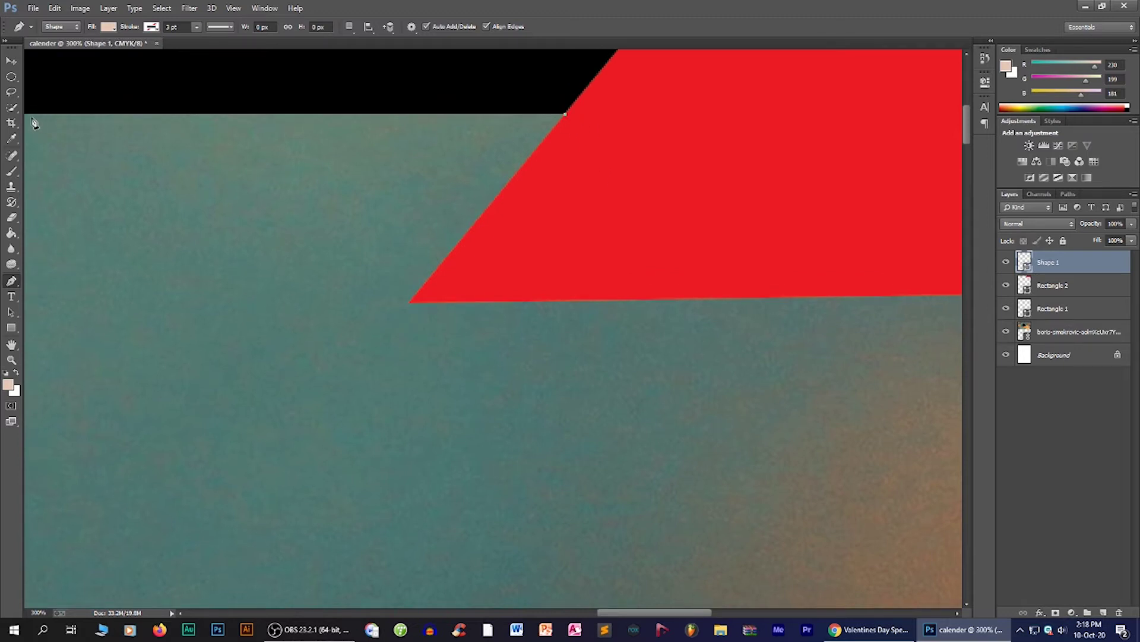
left_click(27, 114)
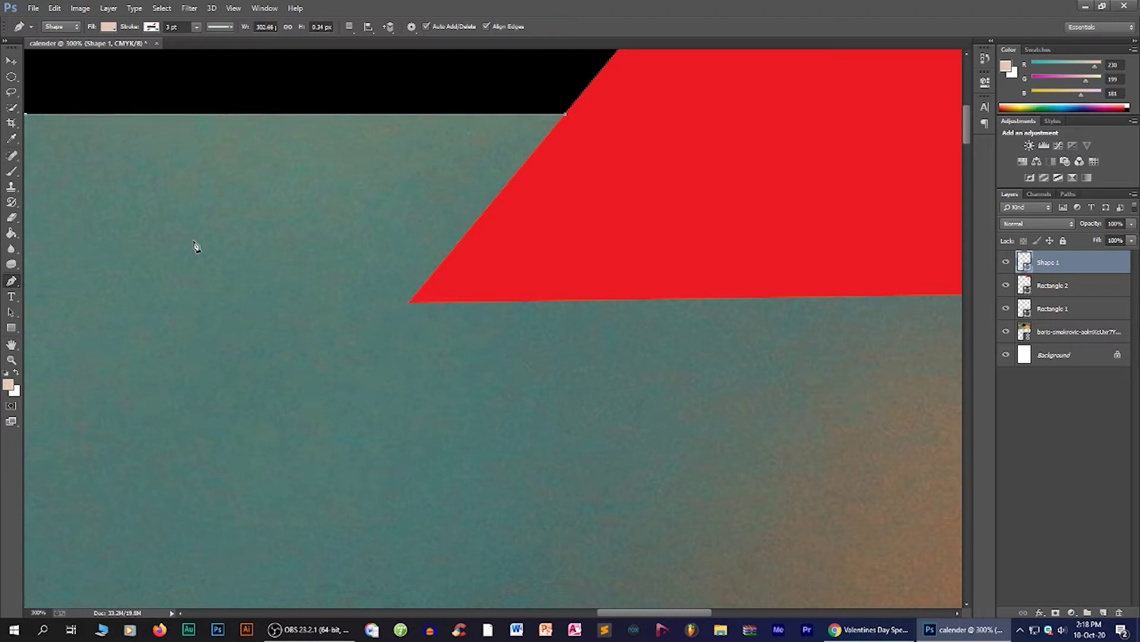
left_click(410, 303)
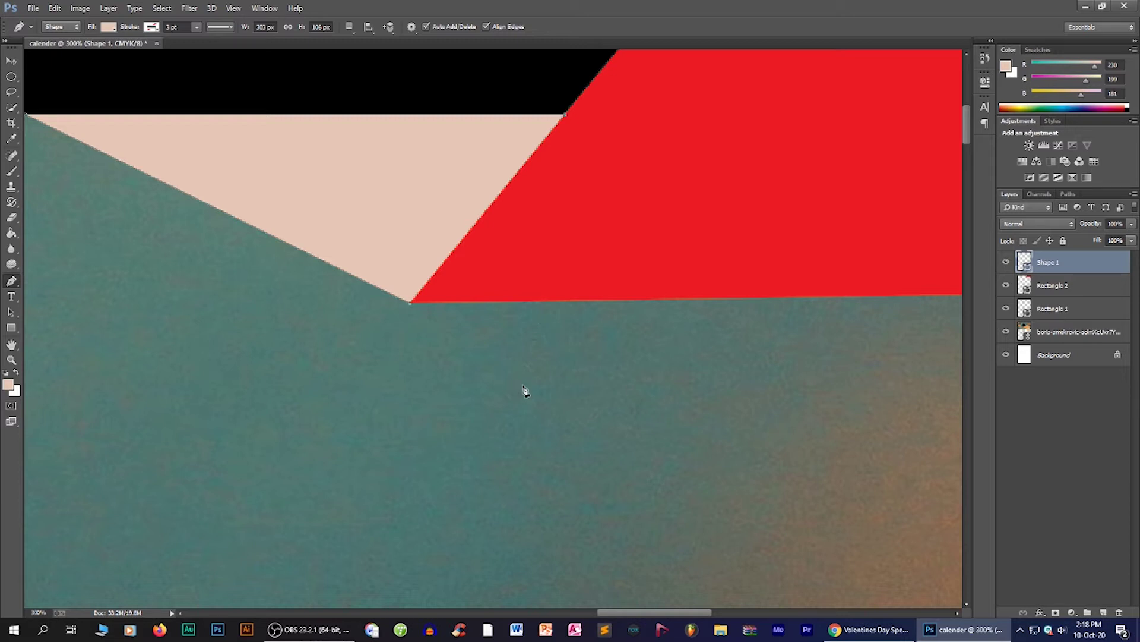
Step: Zoom out to fit the whole page and deselect the new triangle layer
scroll(525, 390, "right", 1)
scroll(528, 390, "right", 3)
right_click(208, 306)
key("Escape")
scroll(178, 336, "down", 5)
scroll(210, 350, "down", 5)
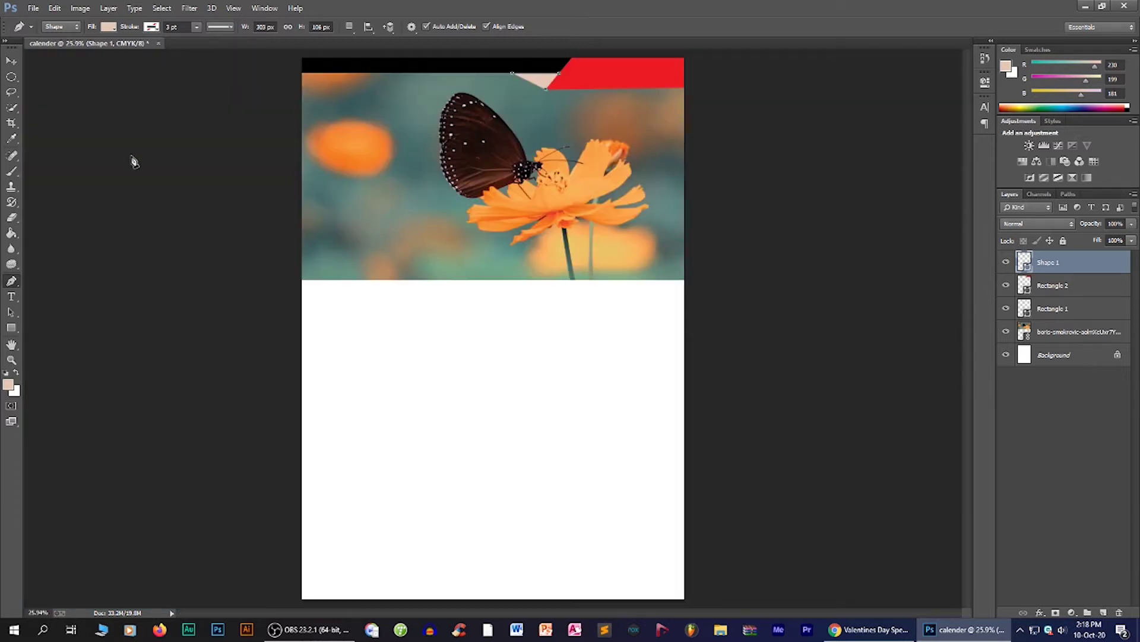
left_click(10, 65)
left_click(1060, 264, "ctrl")
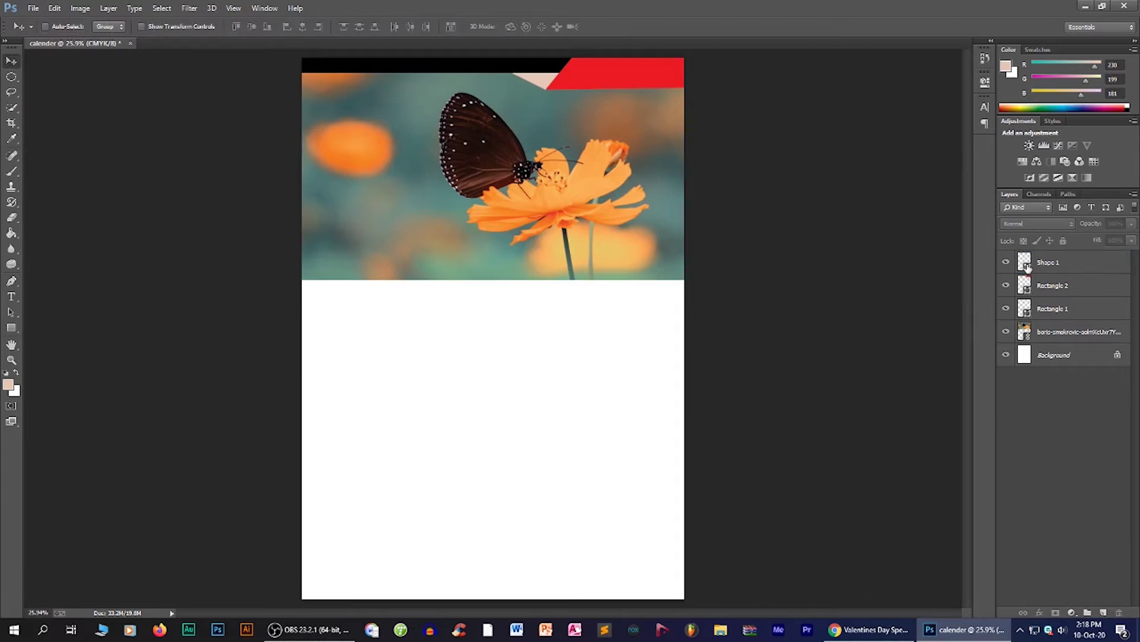
Step: Set the Shape 1 triangle's fill colour to pure red #ff0000
double_click(1027, 265)
left_click(867, 404)
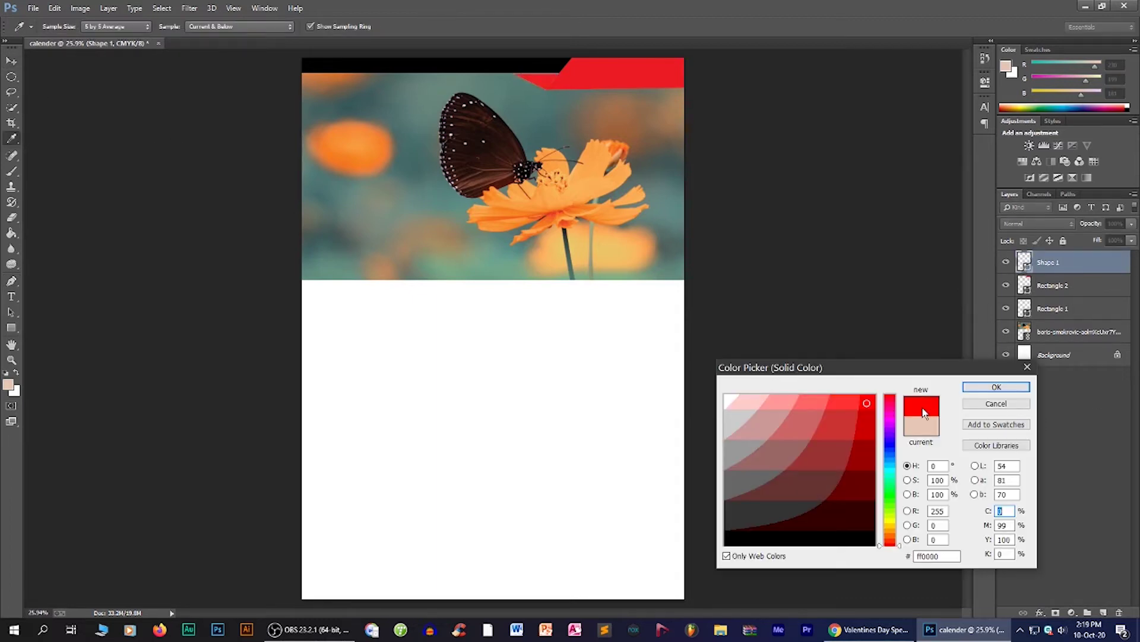
left_click(996, 387)
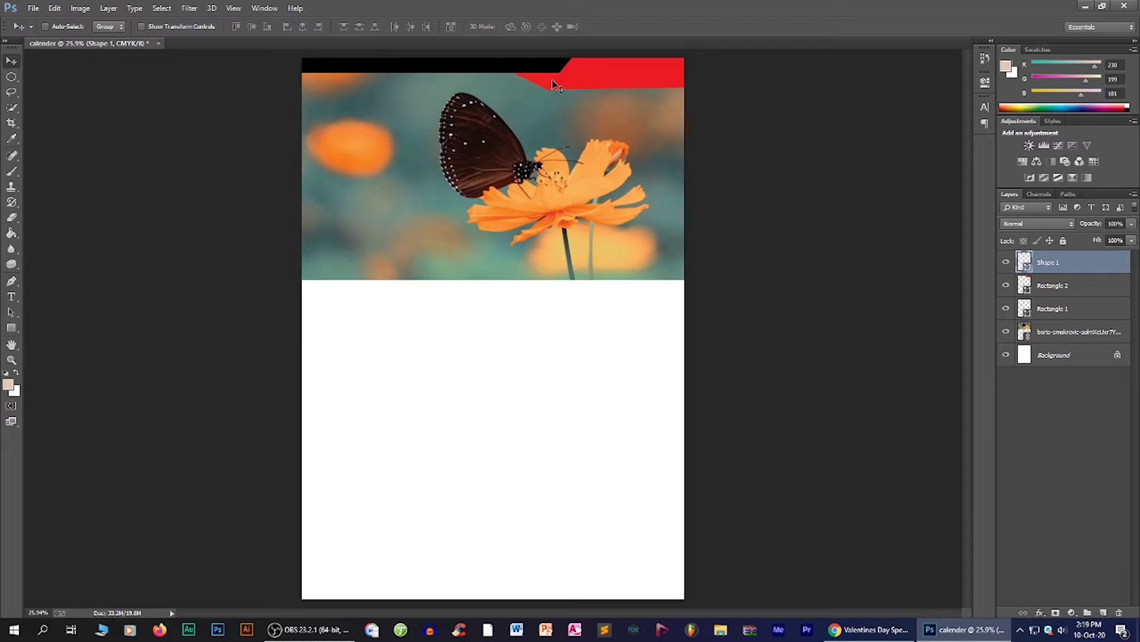
Step: Add default drop shadows to the red triangle and to Rectangle 2
double_click(1122, 262)
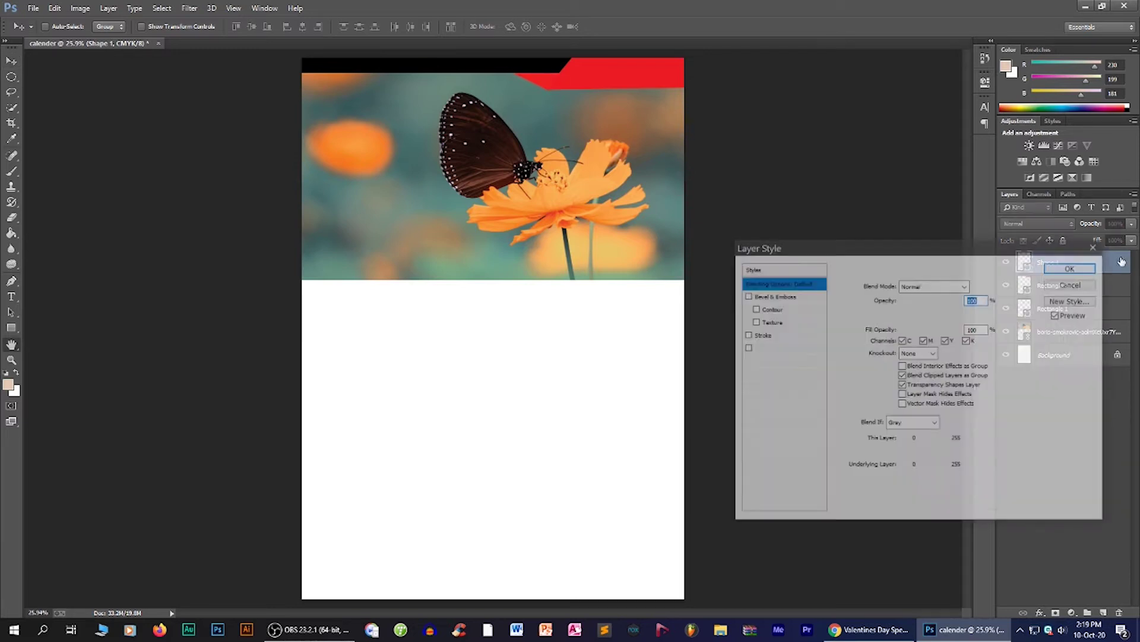
left_click(748, 440)
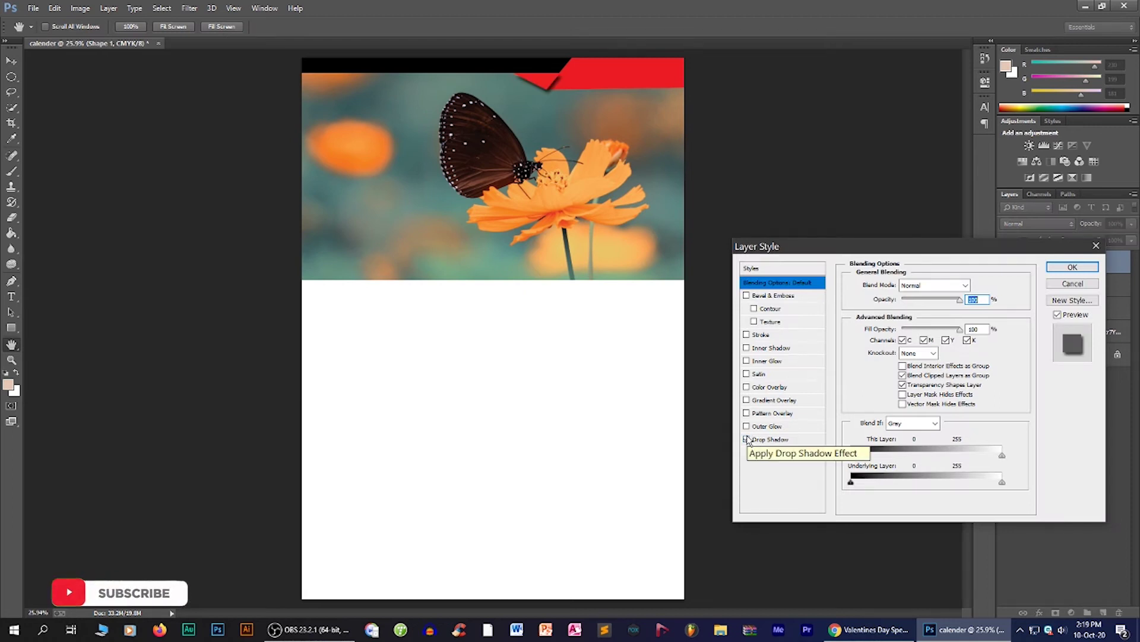
left_click(1072, 267)
double_click(1040, 309)
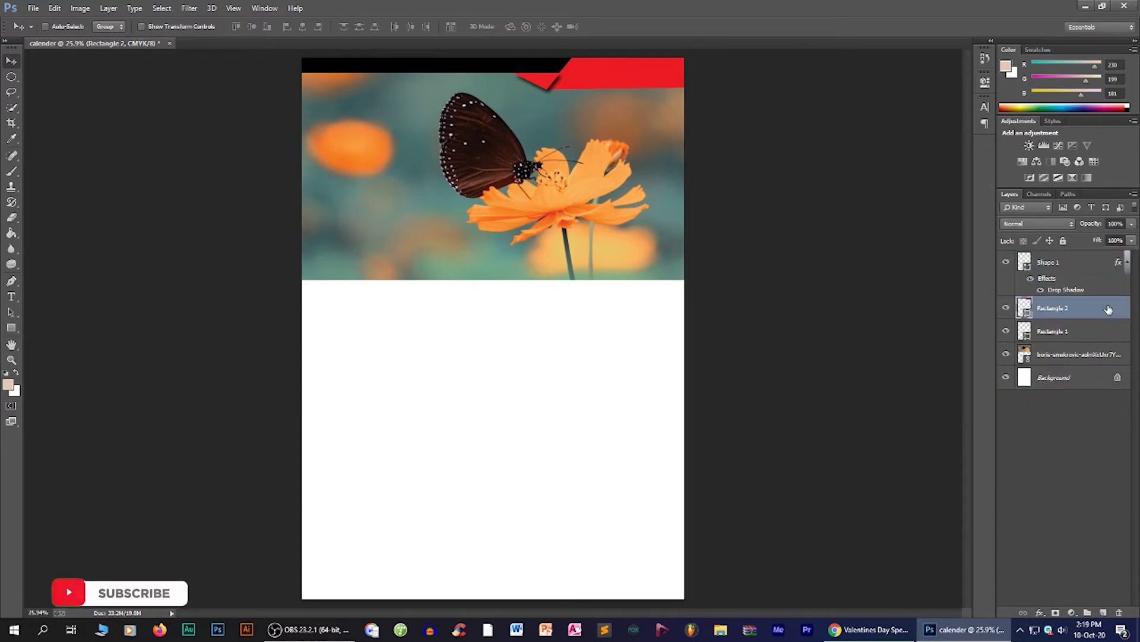
left_click(746, 439)
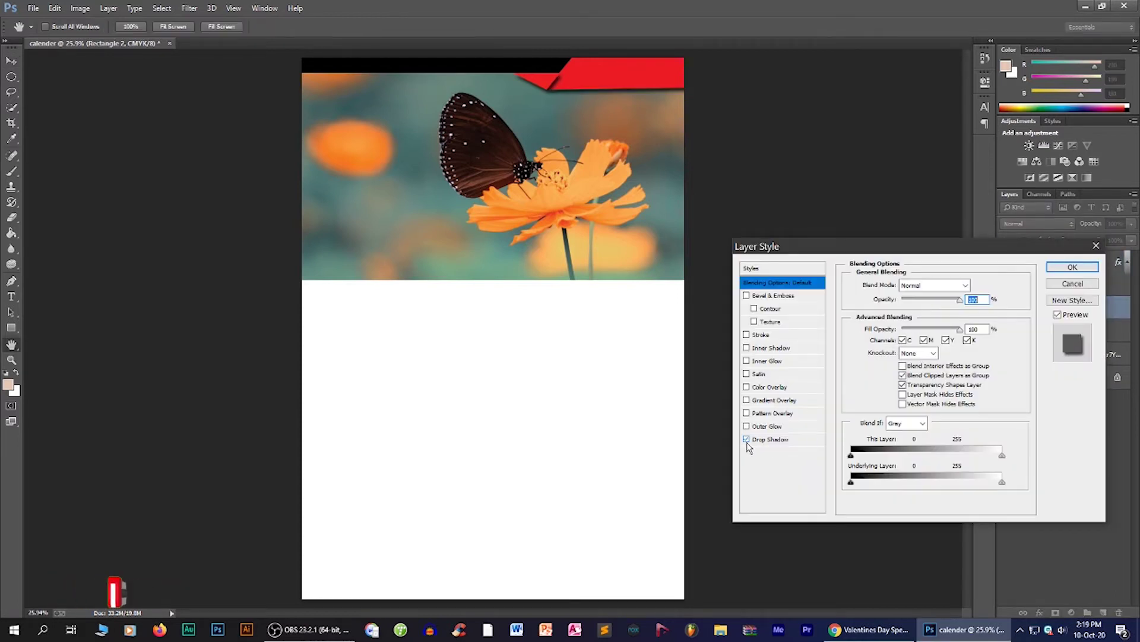
left_click(1072, 266)
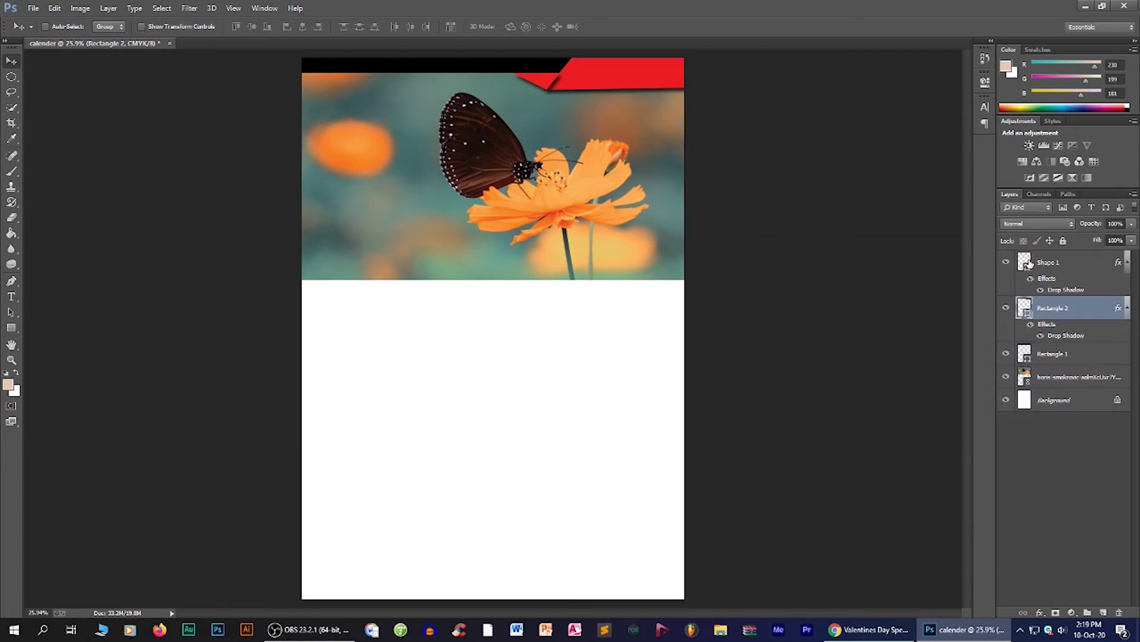
Step: Reduce the triangle's drop shadow distance and increase its blur size
double_click(1062, 262)
double_click(1100, 262)
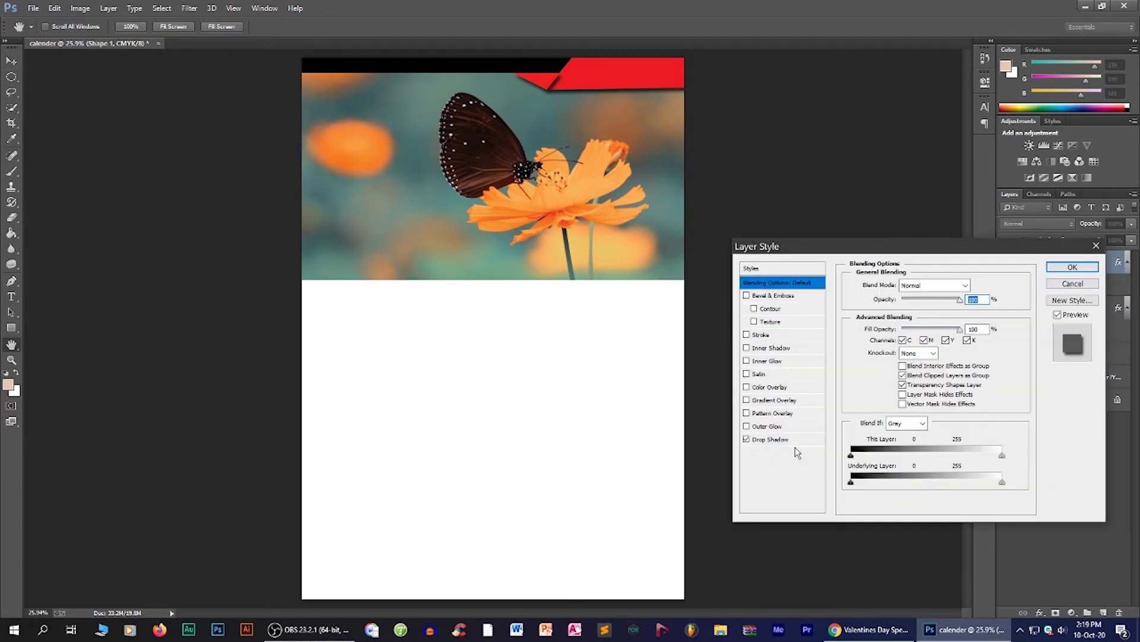
left_click(792, 440)
left_click_drag(906, 336, 897, 337)
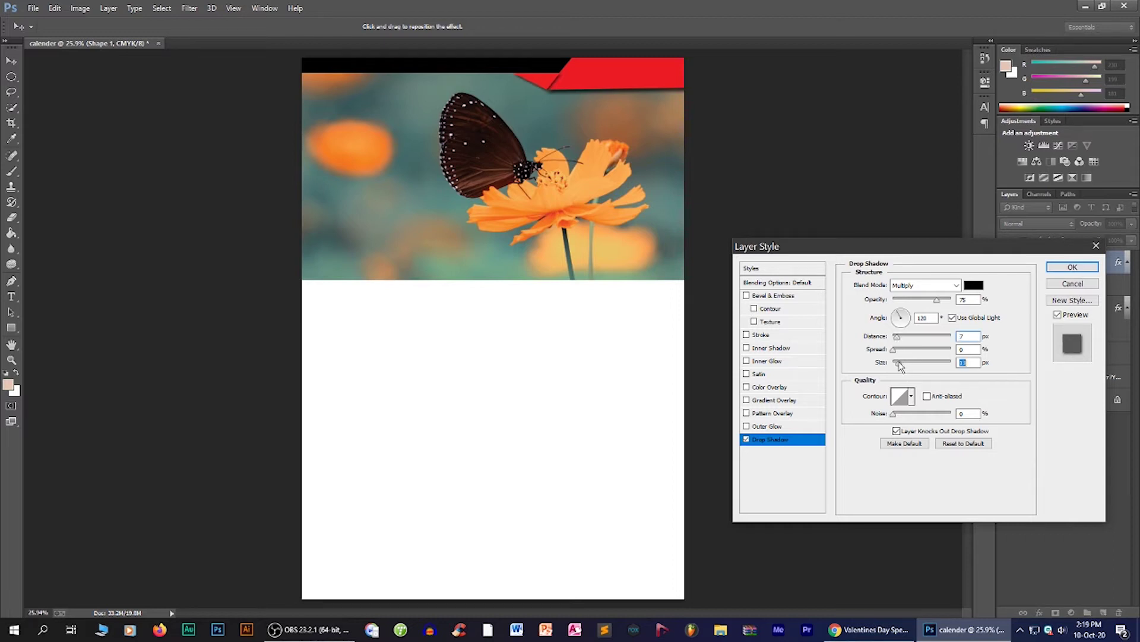
left_click_drag(905, 361, 915, 361)
left_click(1072, 266)
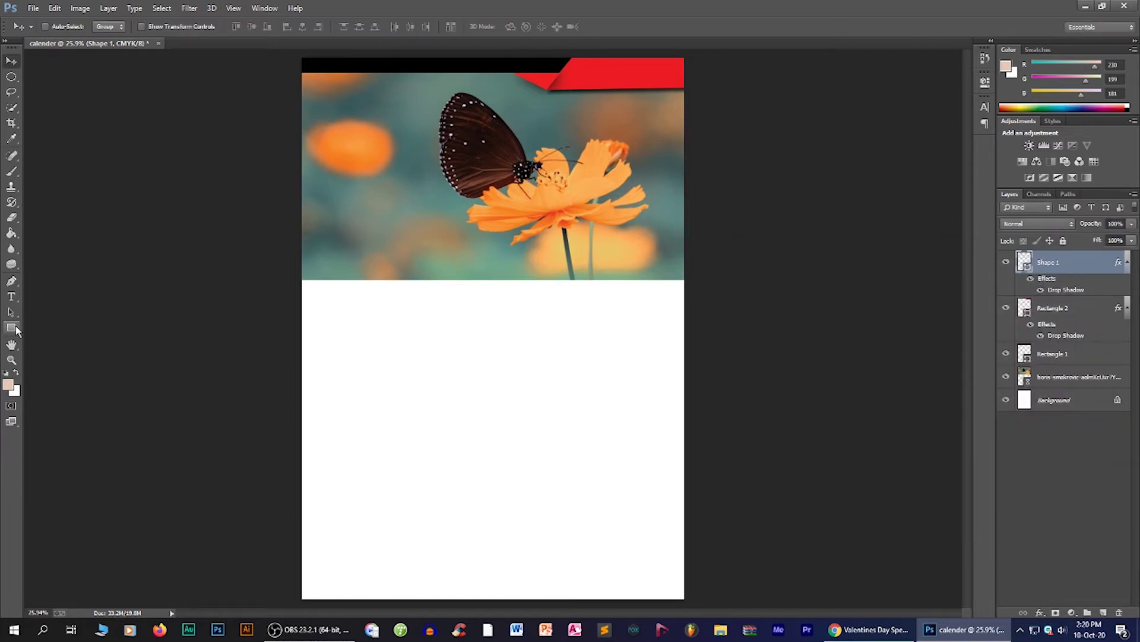
left_click_drag(11, 327, 37, 326)
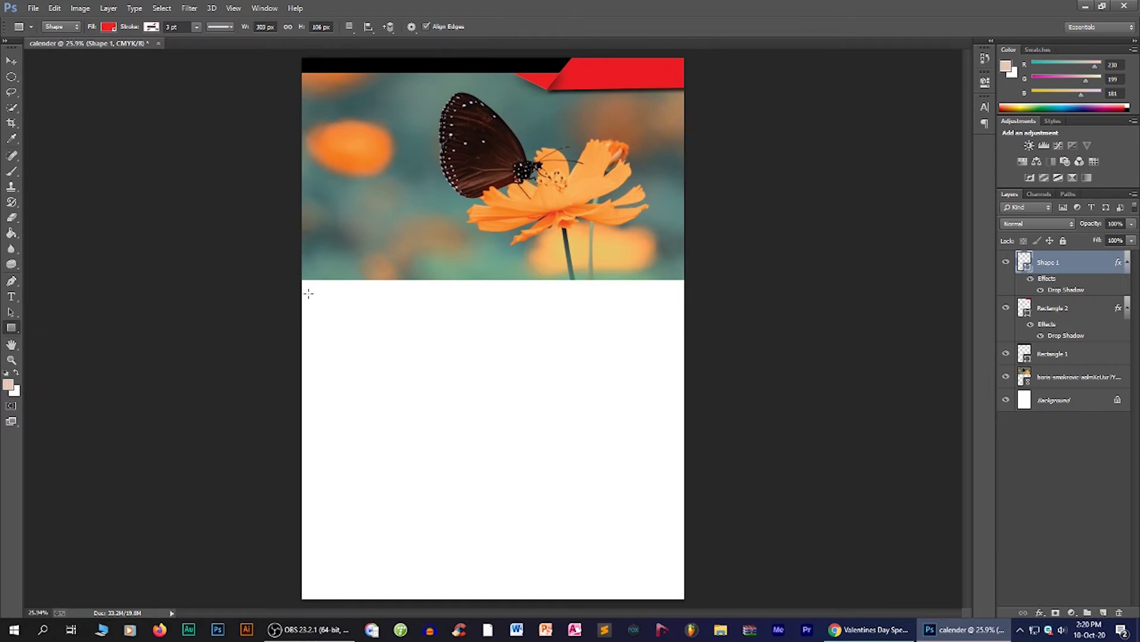
Step: Draw a red bar below the photo and skew its right end into a diagonal
left_click_drag(298, 279, 529, 310)
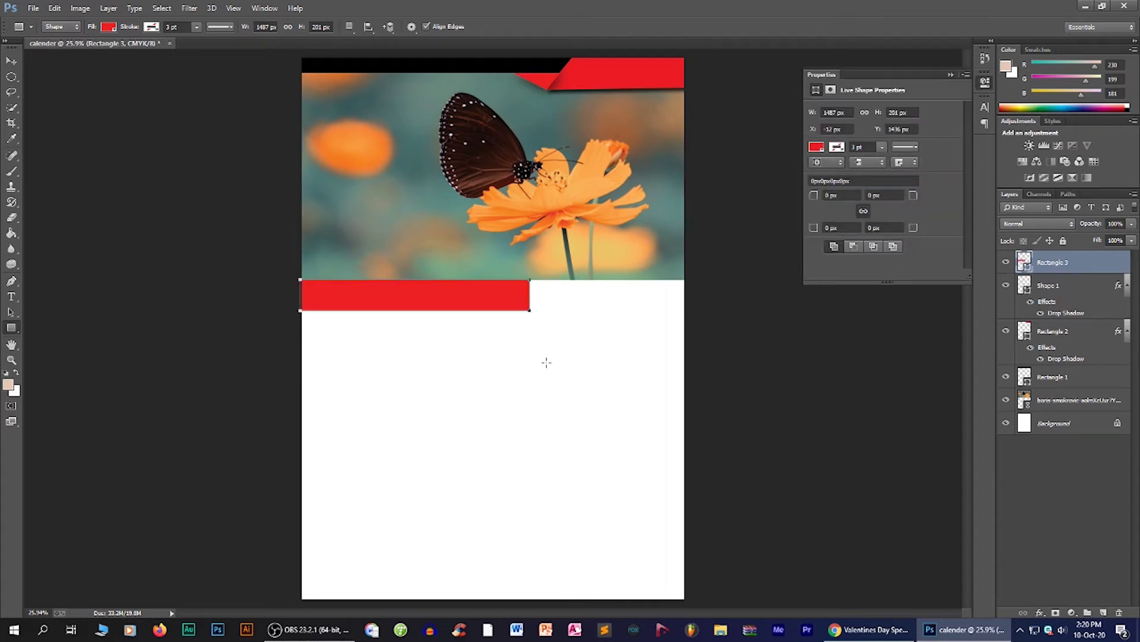
key("v")
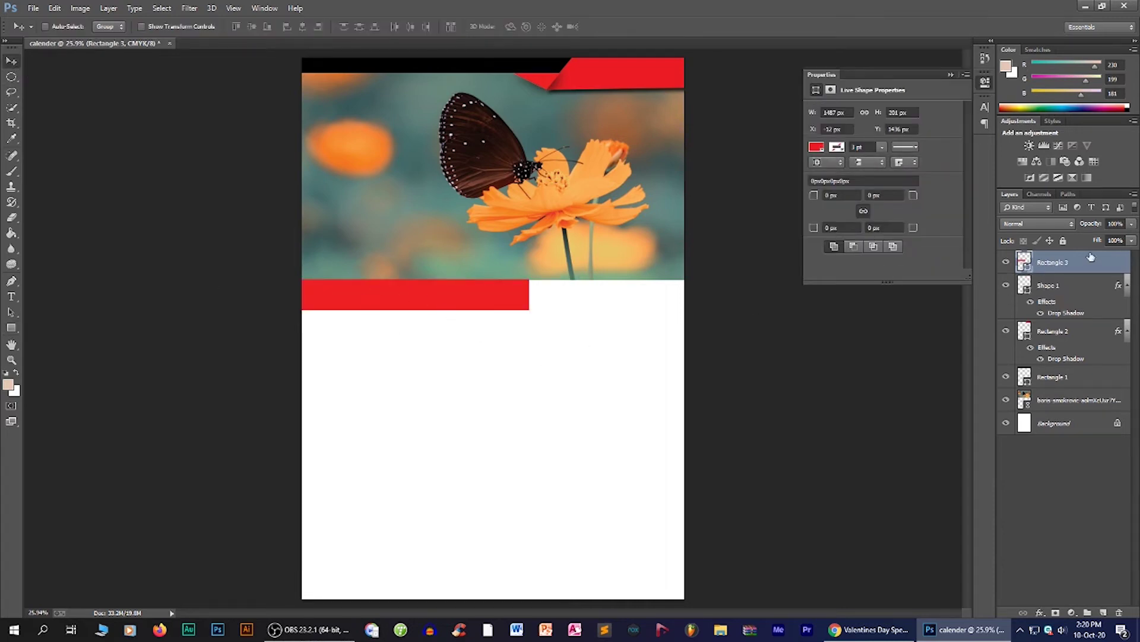
left_click(55, 8)
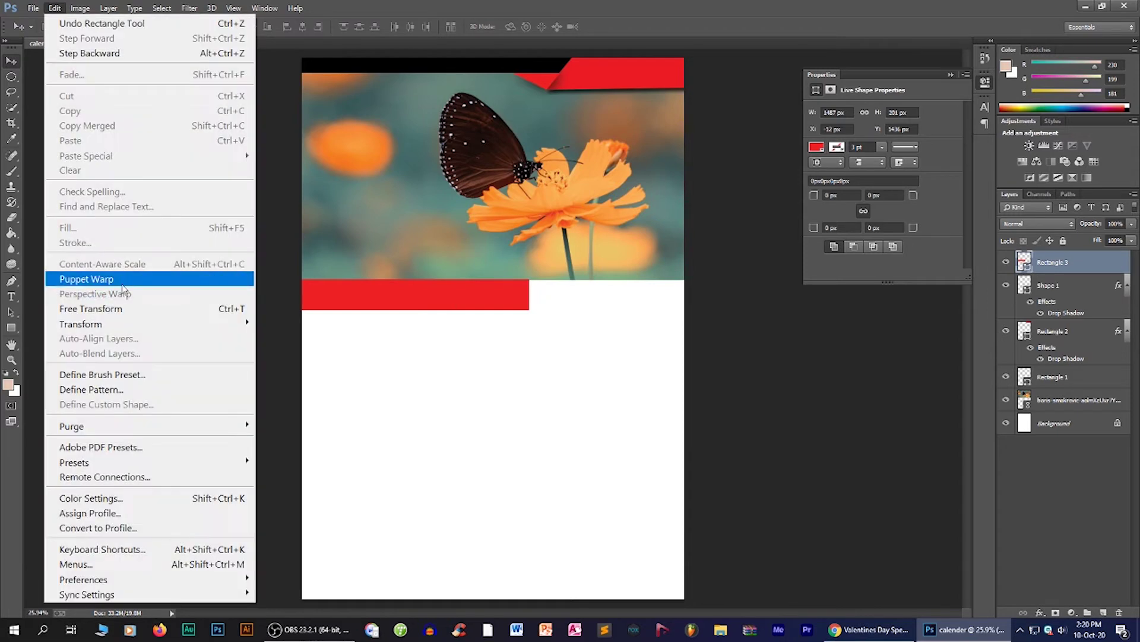
left_click(124, 309)
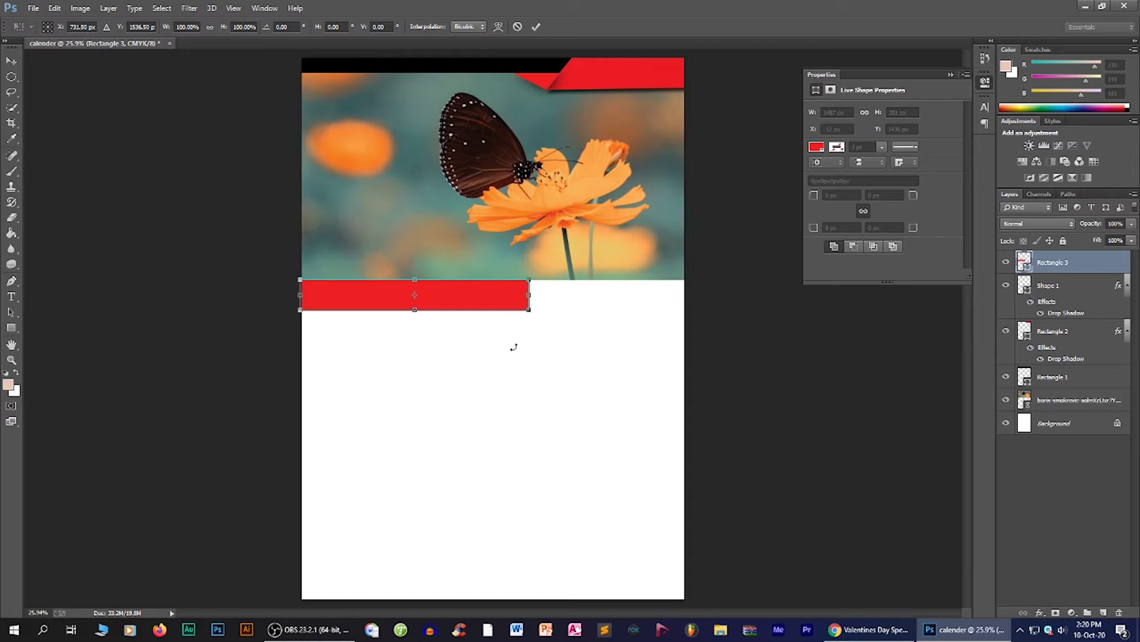
left_click_drag(529, 311, 568, 313)
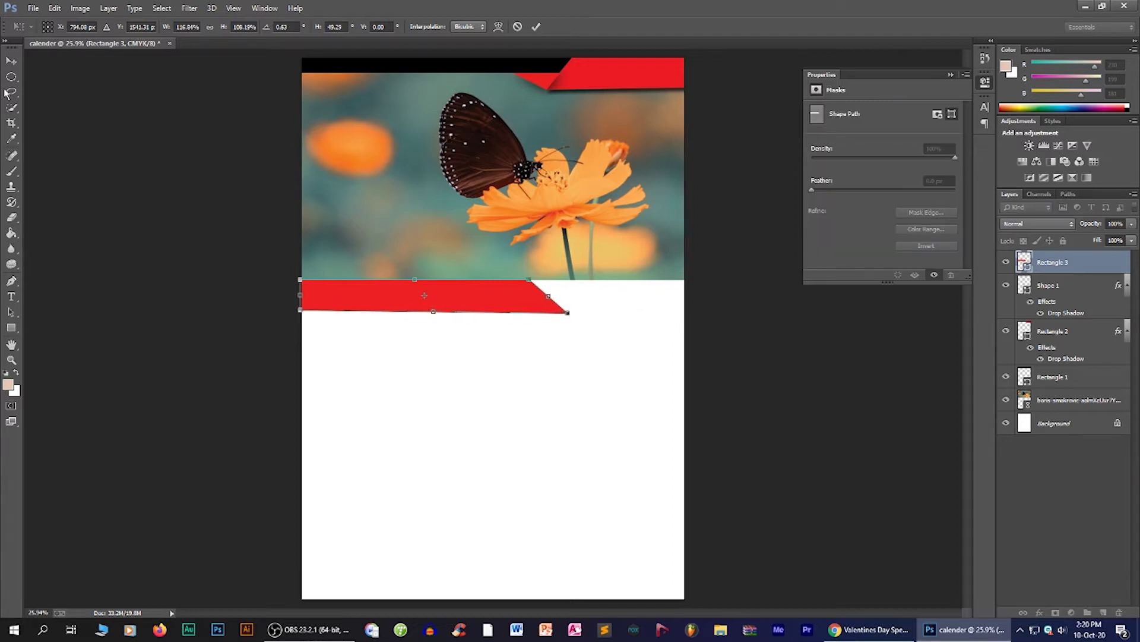
left_click(11, 61)
left_click(512, 237)
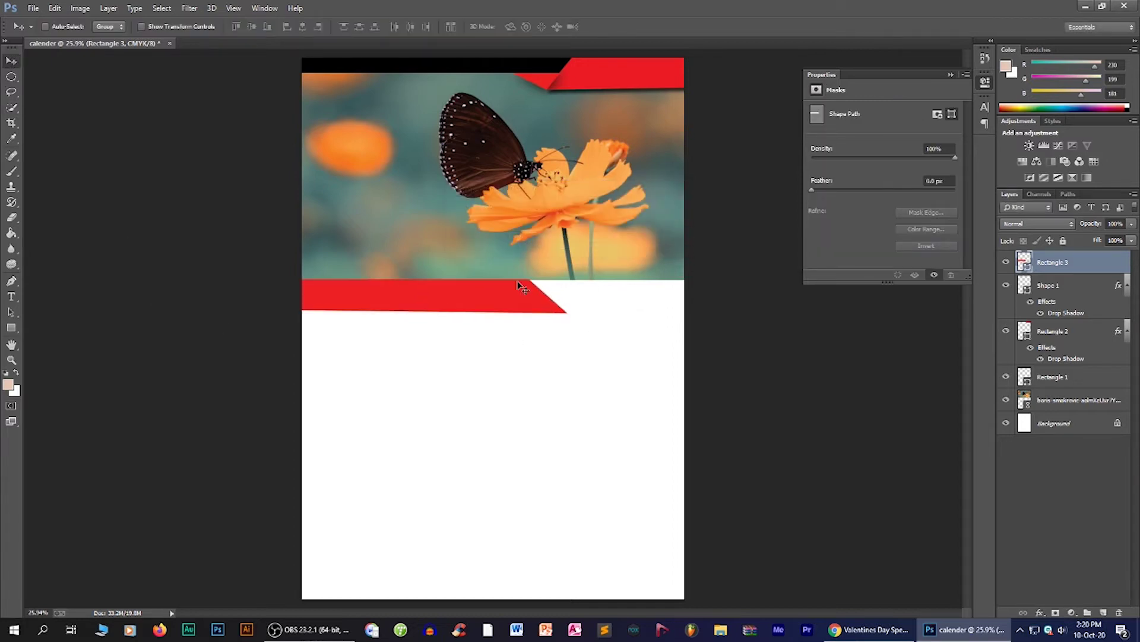
key("ctrl+j")
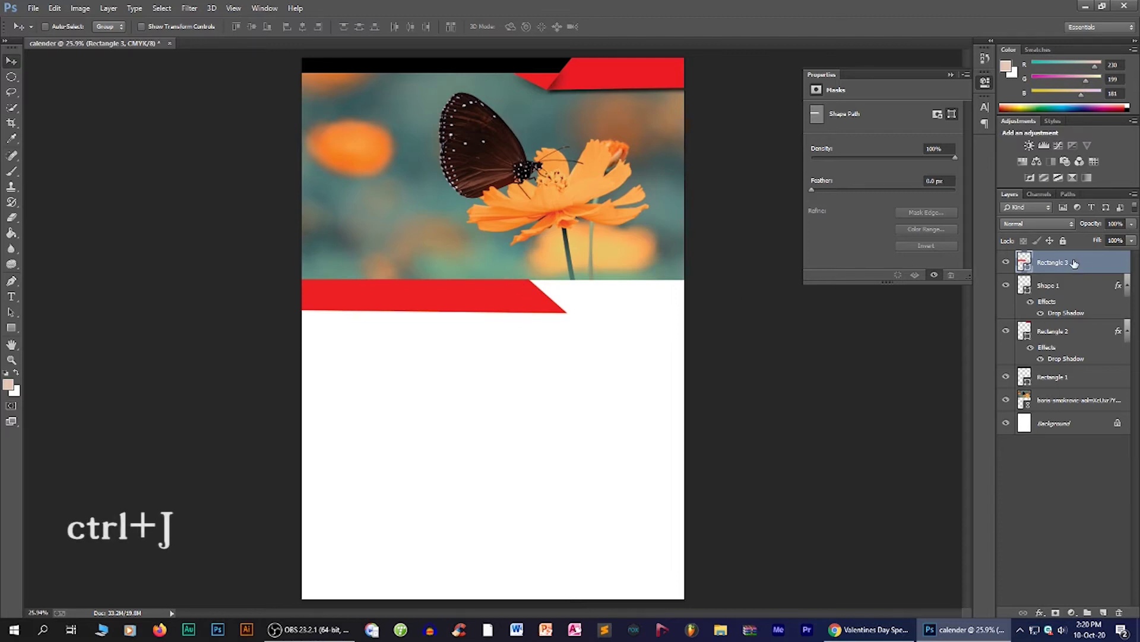
Step: Duplicate the banner, recolour the copy grey #666666, and offset it so a red slanted edge shows
key("ctrl+j")
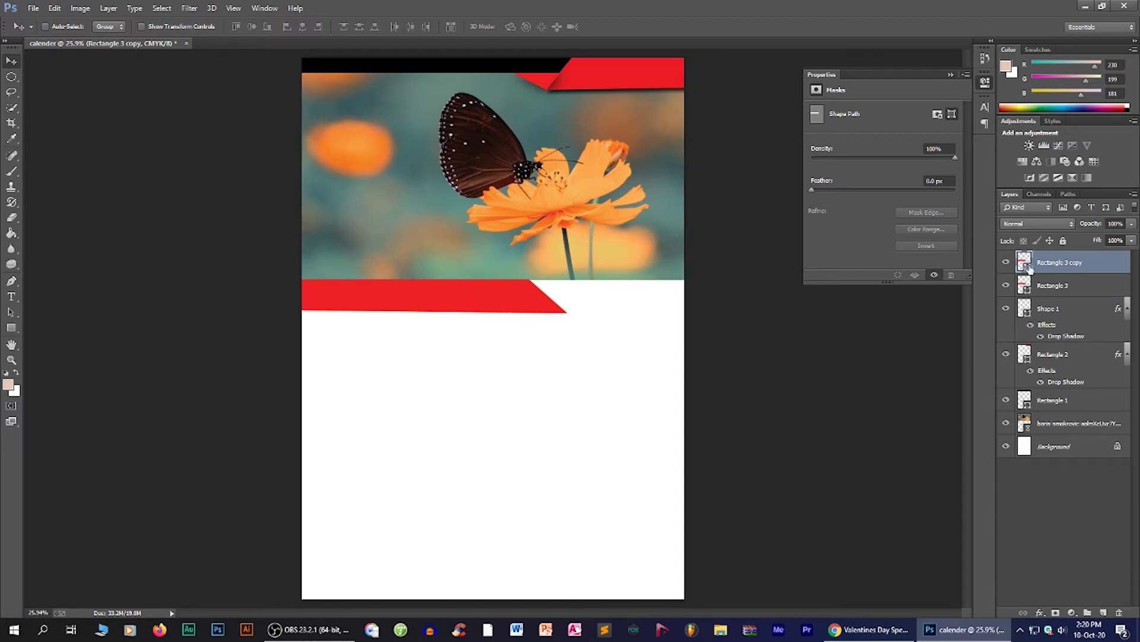
double_click(1029, 270)
left_click(846, 500)
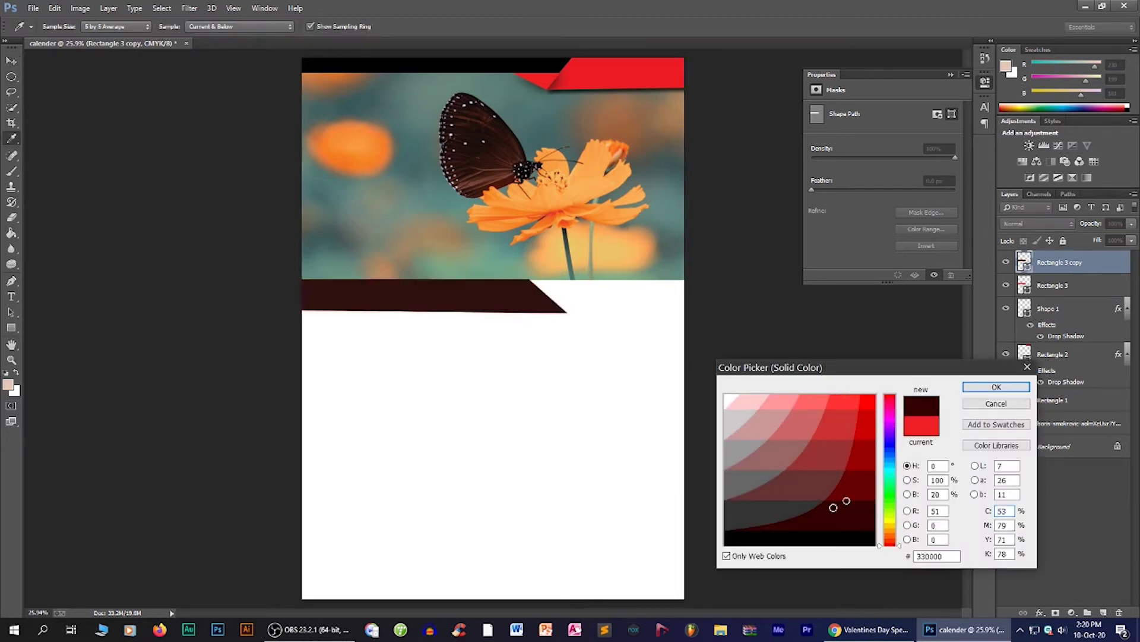
left_click(755, 510)
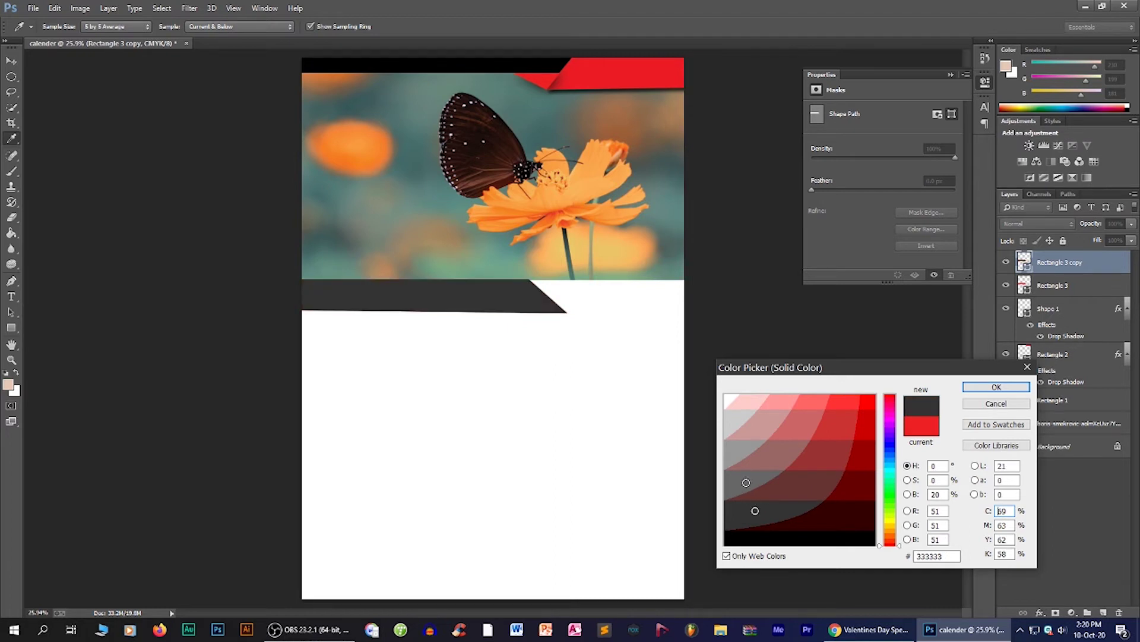
left_click(746, 482)
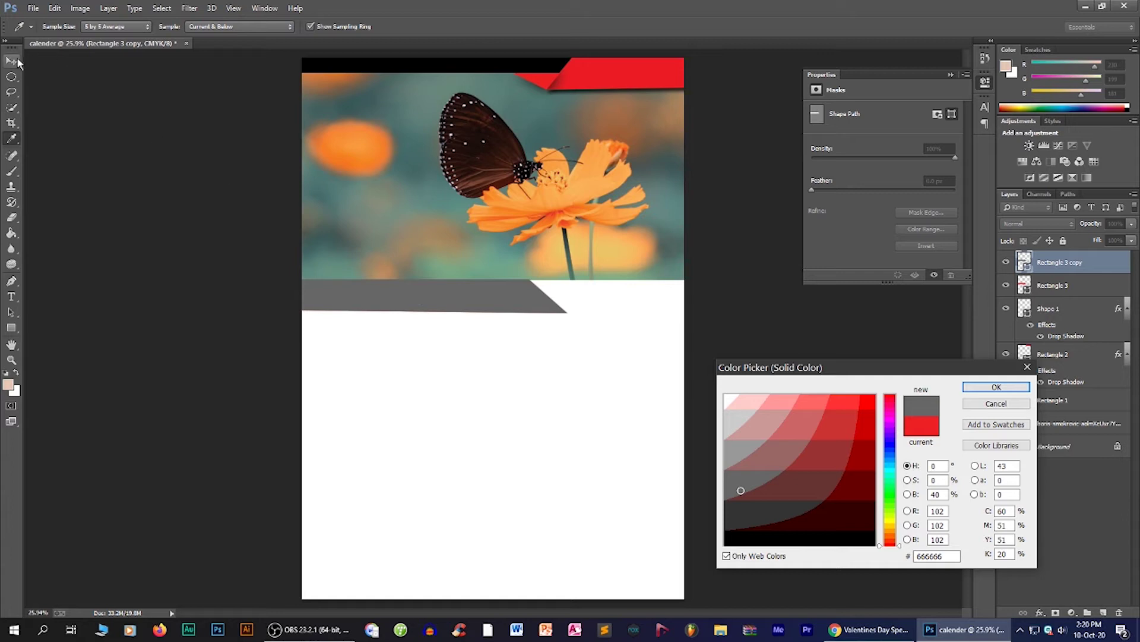
left_click(1004, 387)
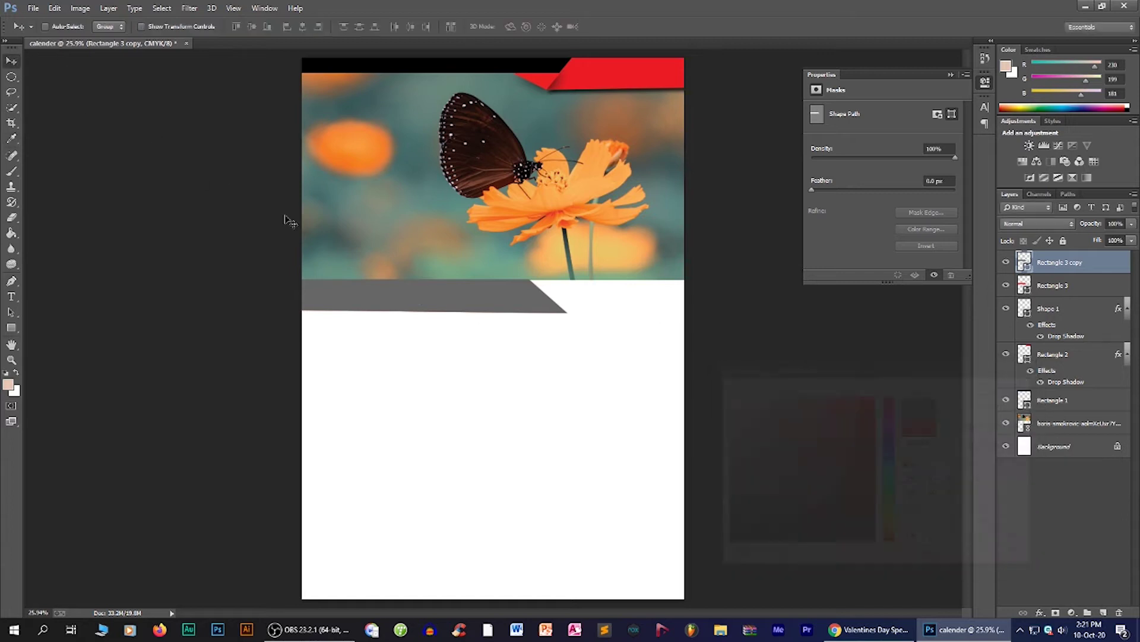
left_click_drag(335, 271, 376, 289)
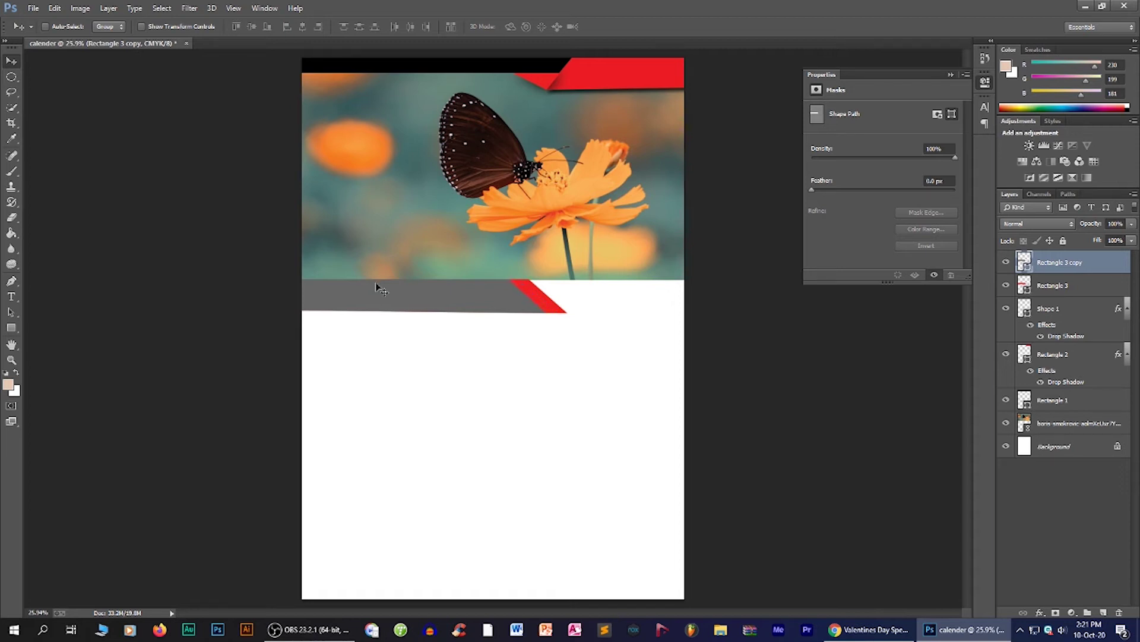
key("Down")
key("Down")
Step: Add a drop shadow with adjusted distance to the grey Rectangle 3 copy
double_click(1044, 288)
left_click(746, 439)
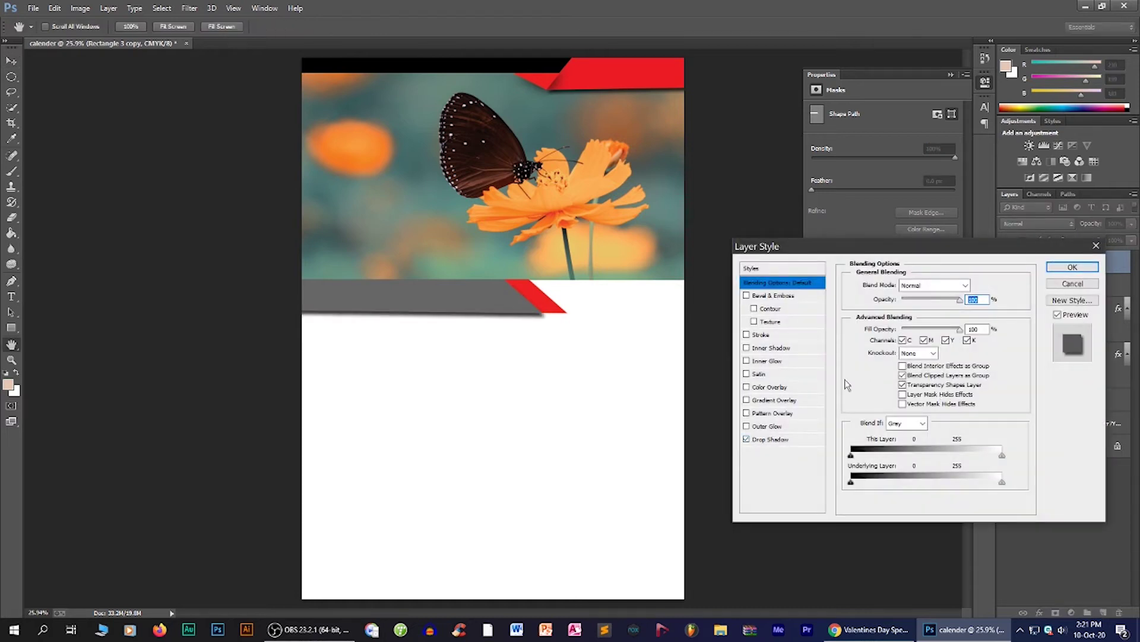
left_click(770, 439)
left_click_drag(897, 336, 899, 362)
left_click(1058, 271)
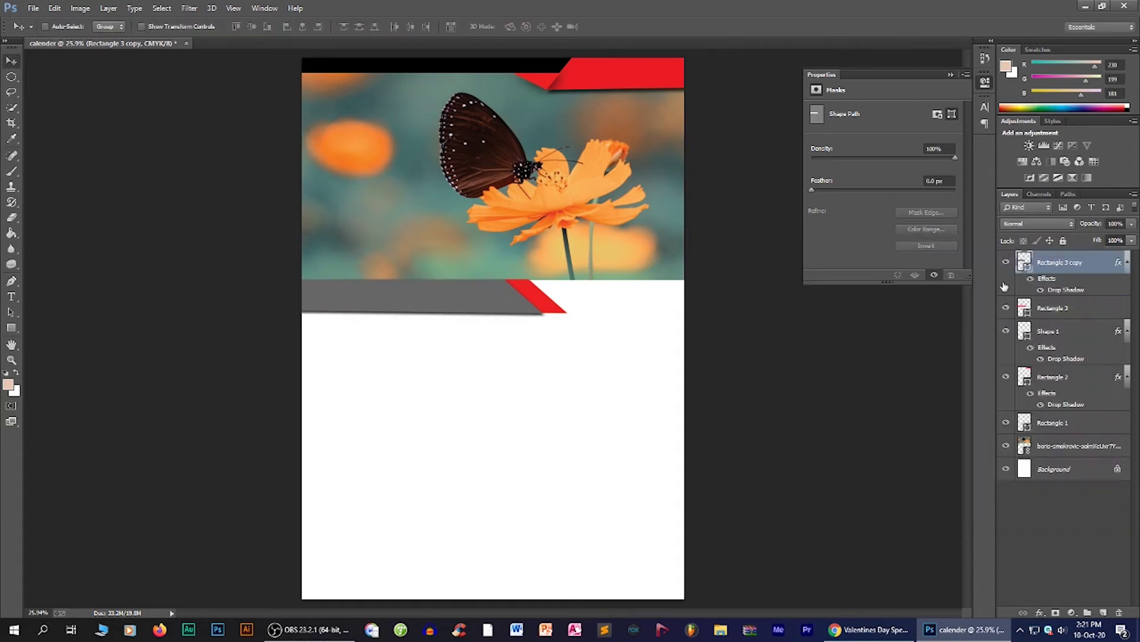
Step: Add a drop shadow with slightly reduced distance to the red Rectangle 3
double_click(1025, 308)
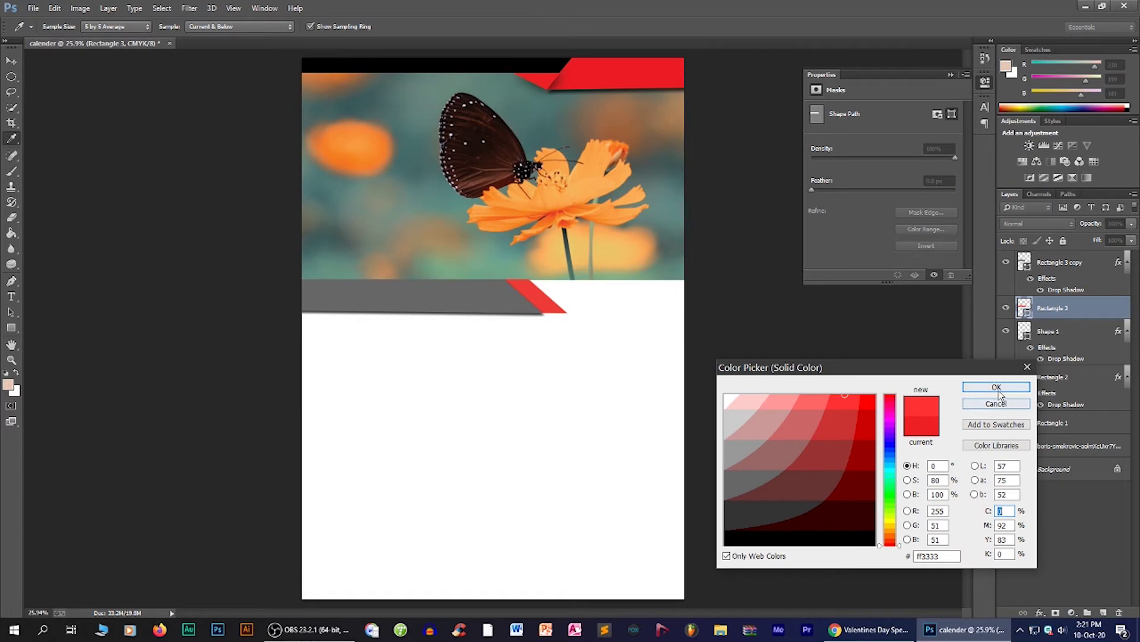
left_click(1004, 383)
double_click(1112, 308)
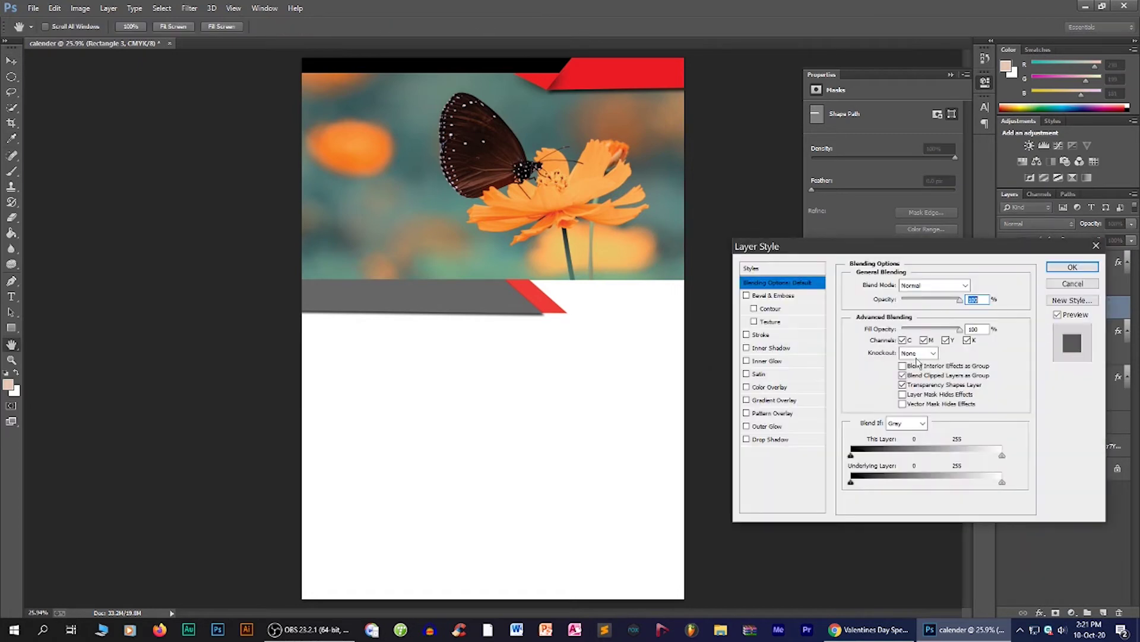
left_click(751, 442)
left_click(772, 438)
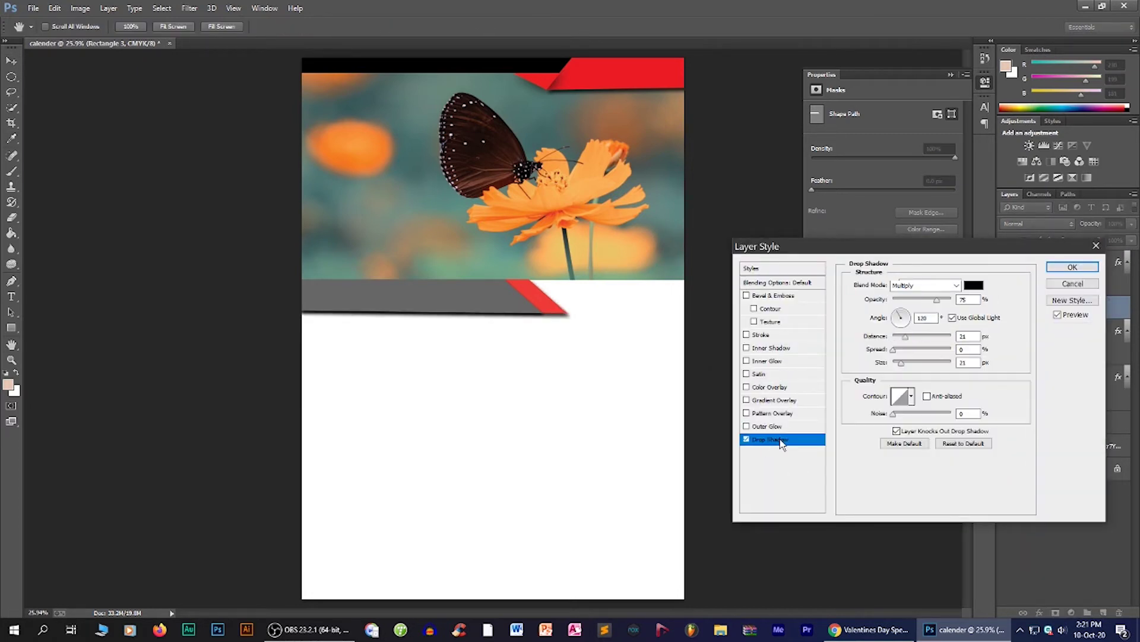
left_click_drag(906, 337, 896, 362)
left_click(1072, 267)
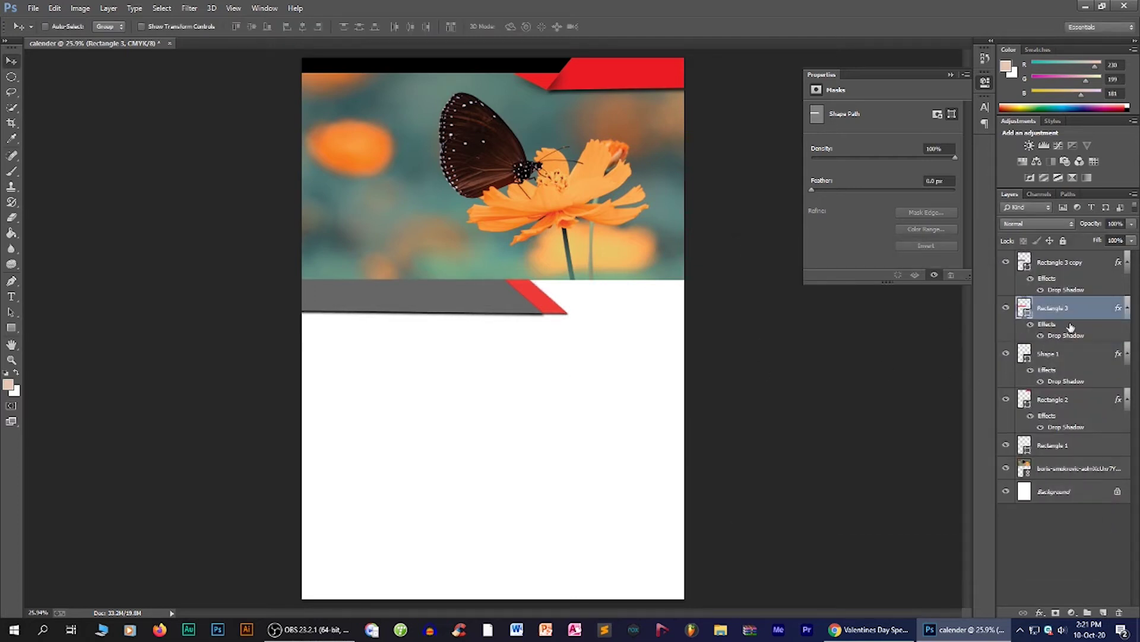
Step: Duplicate both grey-and-red band layers and drag the copy down to the page bottom
left_click(1077, 269, "shift")
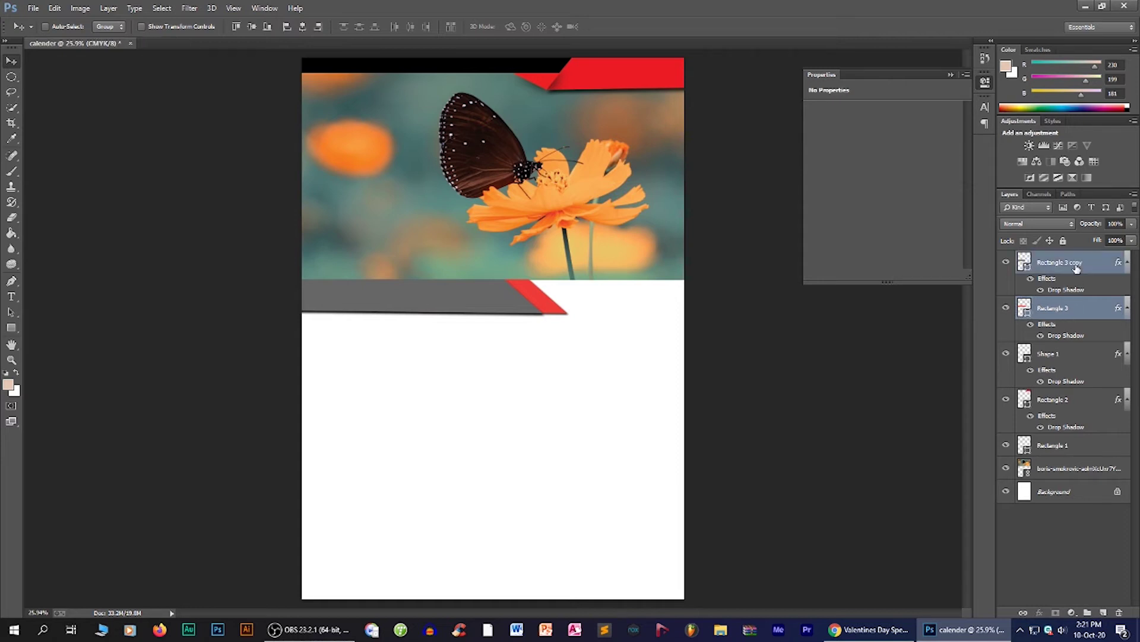
key("ctrl+j")
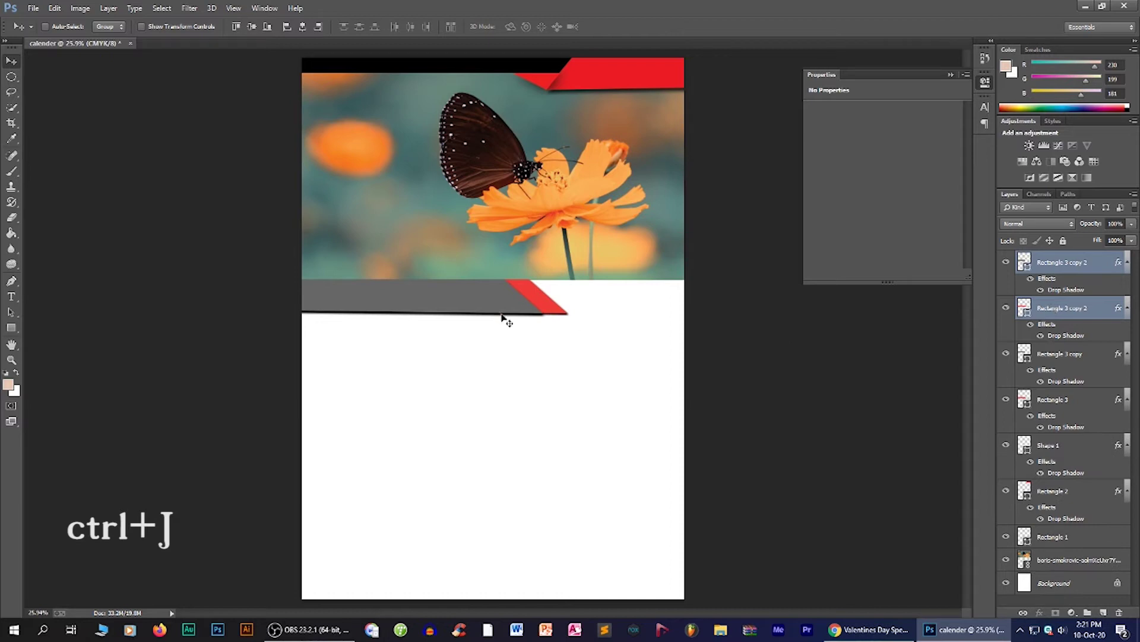
left_click_drag(491, 308, 594, 585)
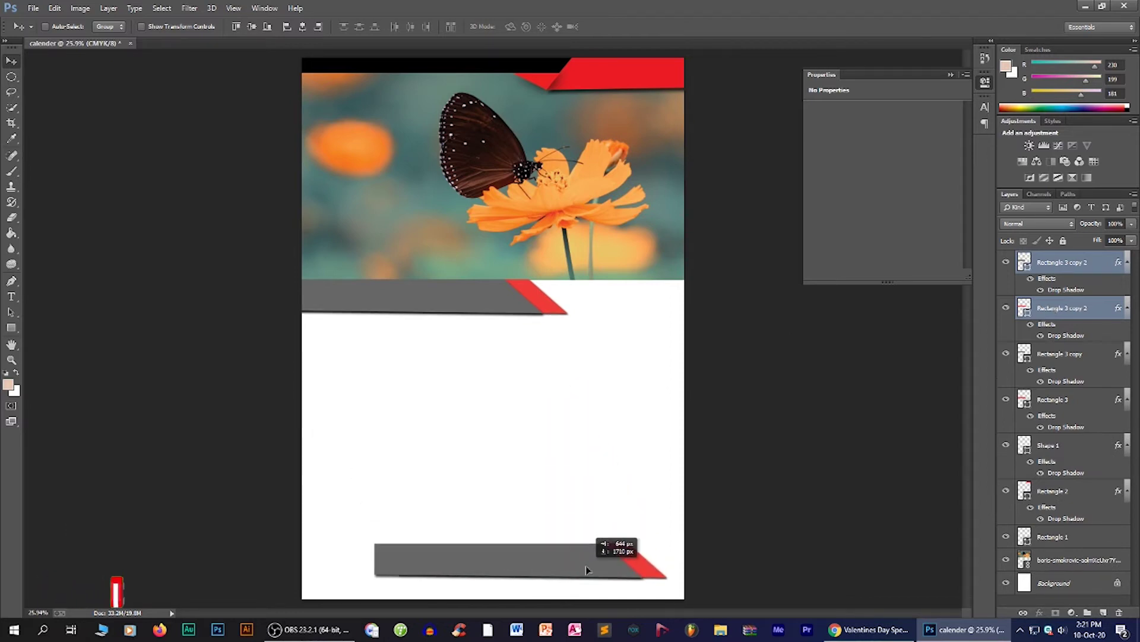
Step: Rotate the bottom band copy about 180° with Free Transform and apply it
left_click(54, 8)
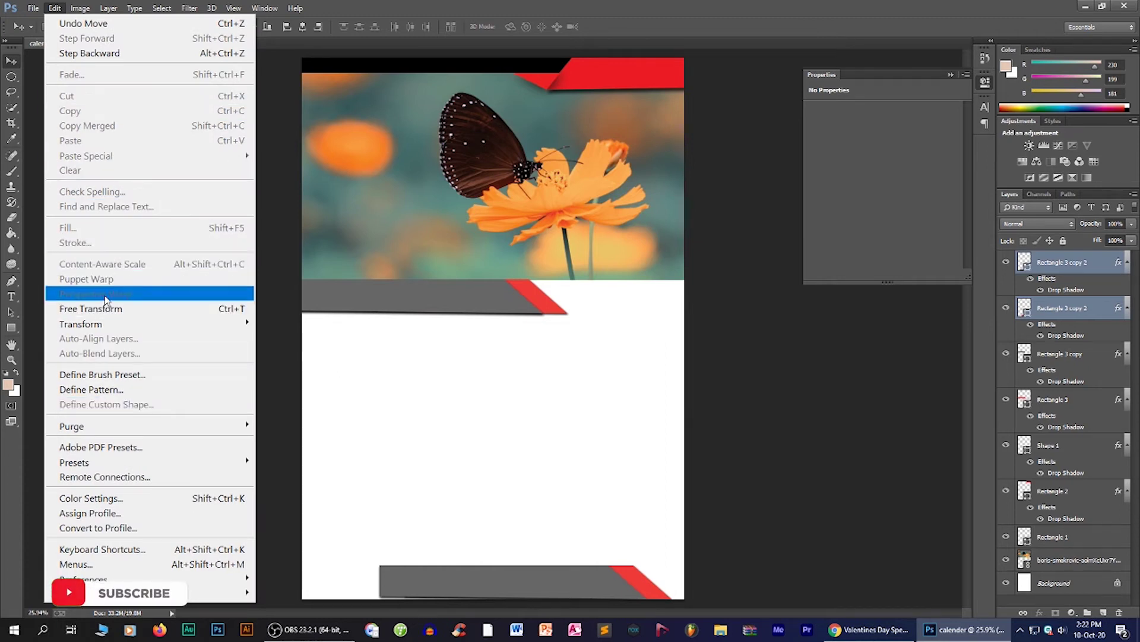
left_click(91, 308)
mouse_move(580, 466)
left_mouse_down()
mouse_move(413, 446)
mouse_move(366, 454)
left_mouse_up()
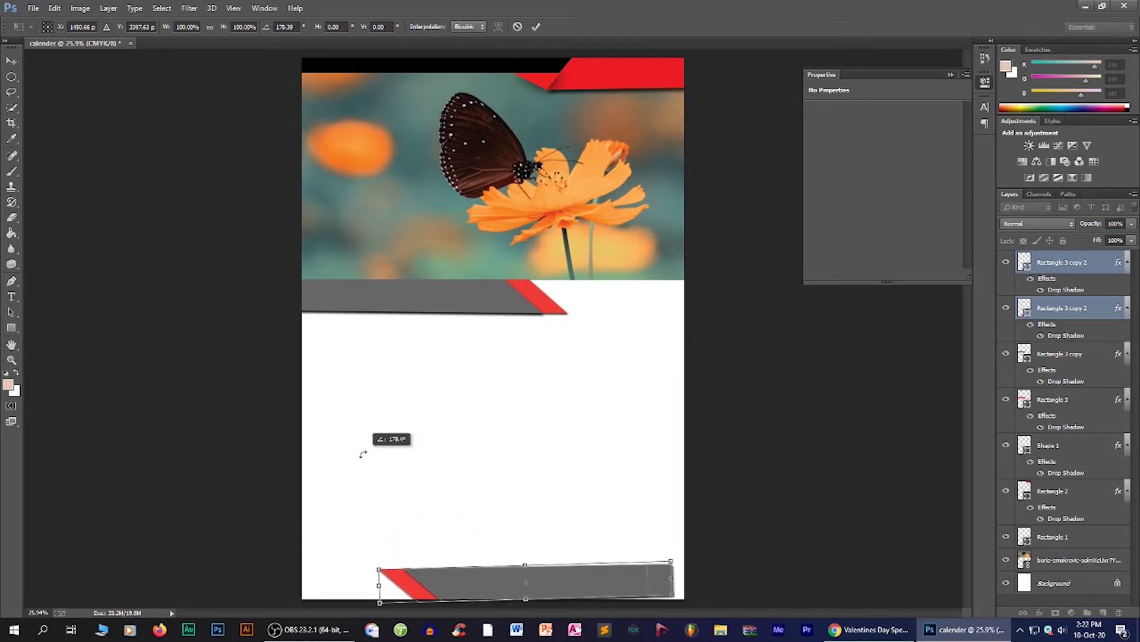
left_click(11, 60)
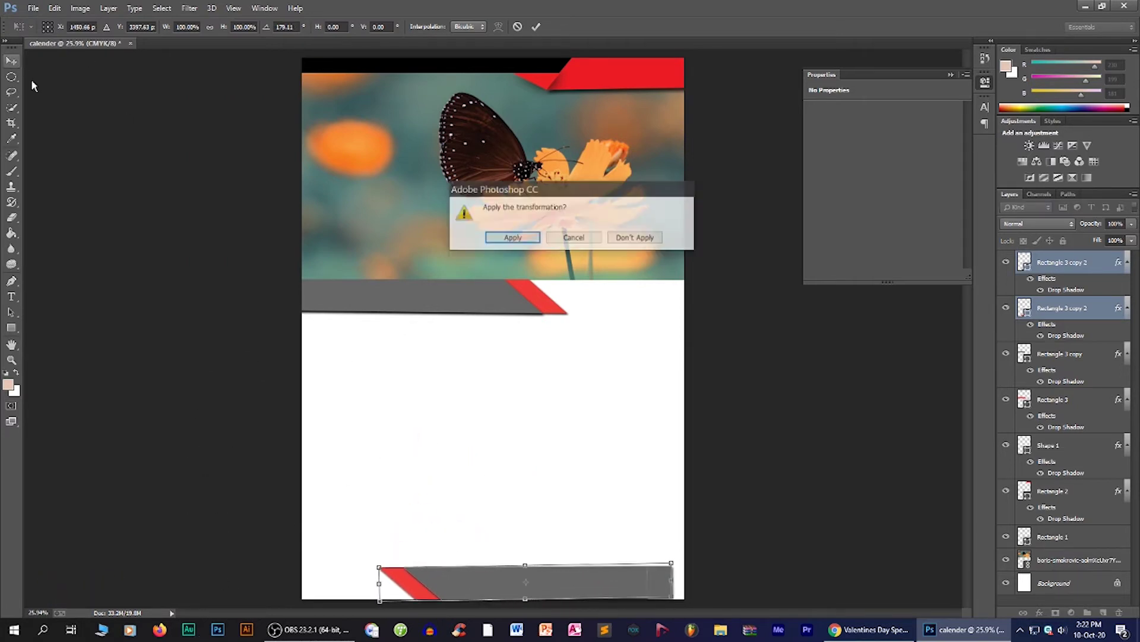
left_click(512, 241)
Step: Nudge the flipped band rightward until it sits flush along the bottom edge
key("shift+Right")
key("shift+Right")
key("shift+Right")
key("shift+Right")
key("shift+Right")
key("shift+Right")
key("shift+Right")
key("shift+Right")
key("shift+Right")
key("shift+Right")
key("shift+Right")
key("shift+Right")
key("shift+Right")
key("shift+Up")
key("shift+Up")
key("shift+Down")
key("shift+Right")
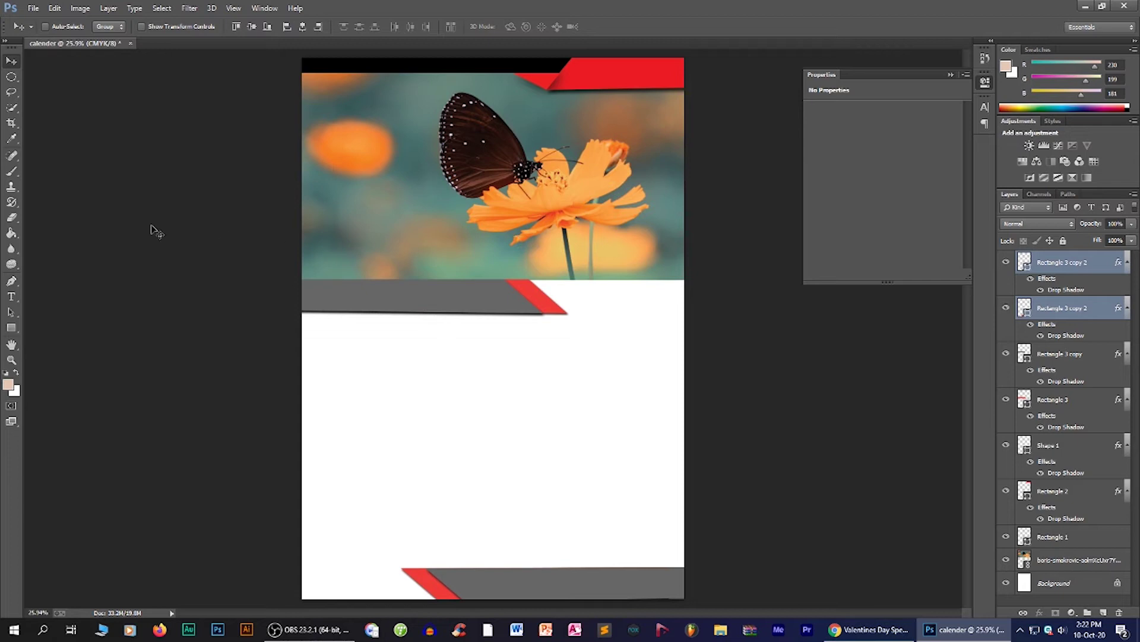
key("shift+Right")
key("shift+Right")
key("shift+Right")
key("shift+Right")
key("shift+Right")
key("shift+Right")
key("shift+Right")
key("shift+Right")
key("shift+Right")
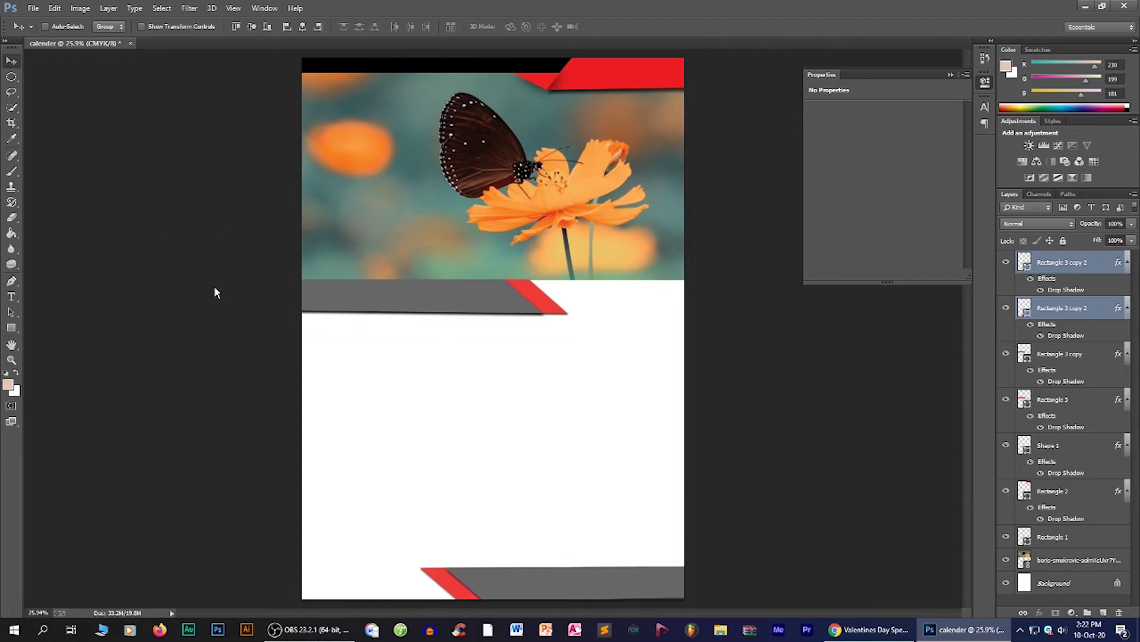
key("shift+Right")
key("shift+Left")
key("shift+Right")
key("shift+Right")
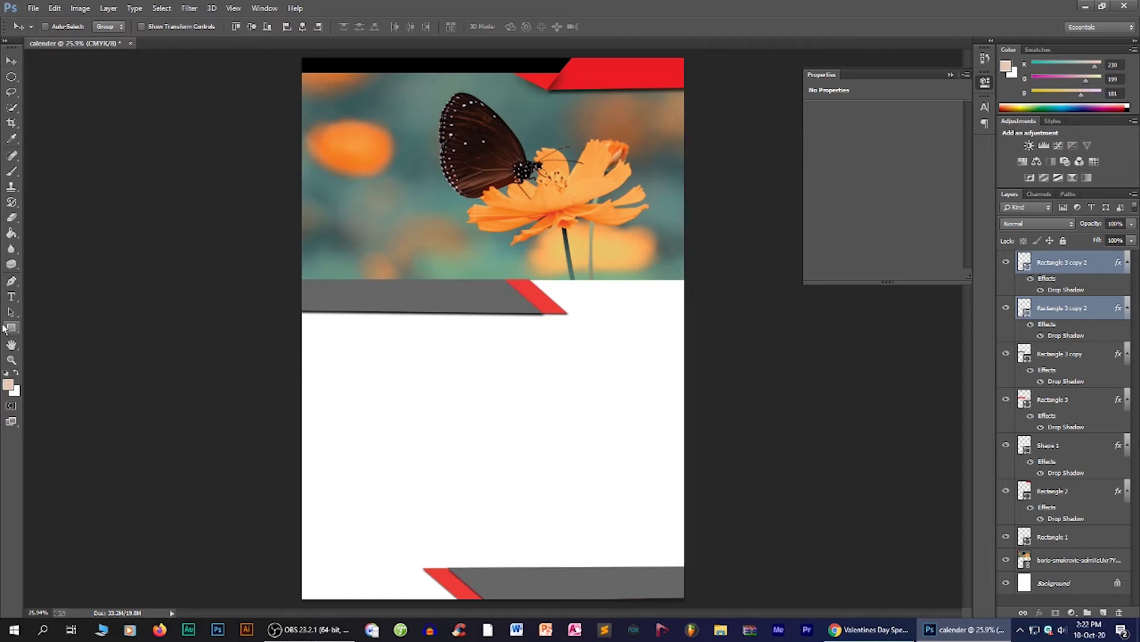
Step: Draw a grey rectangle in the page's bottom-left corner
left_click(10, 327)
left_click_drag(299, 570, 385, 601)
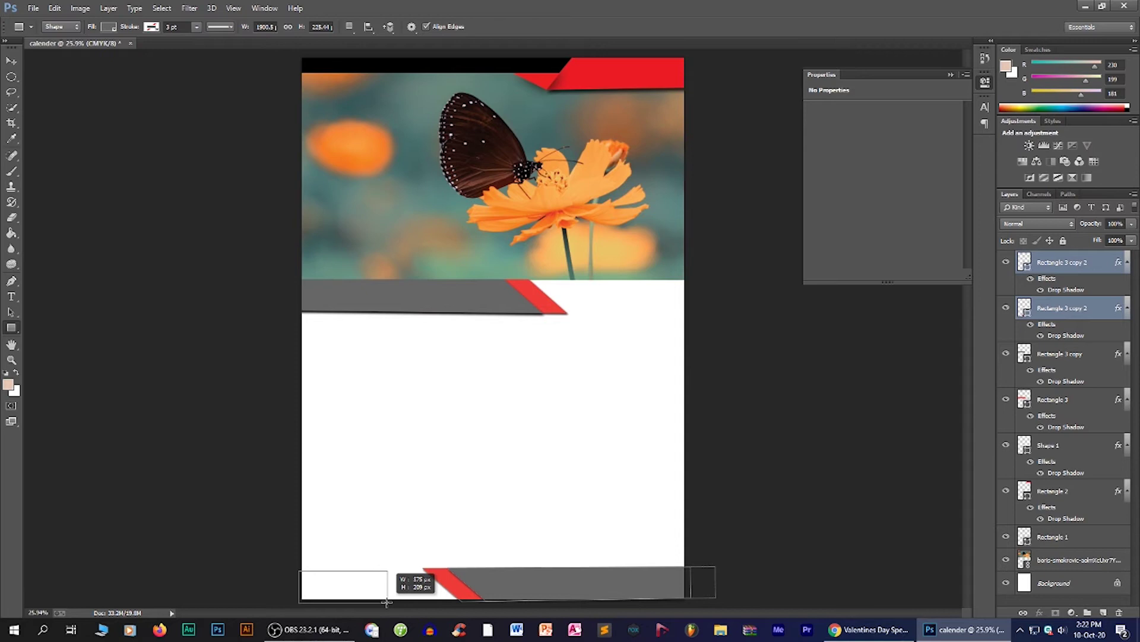
left_click_drag(385, 601, 398, 600)
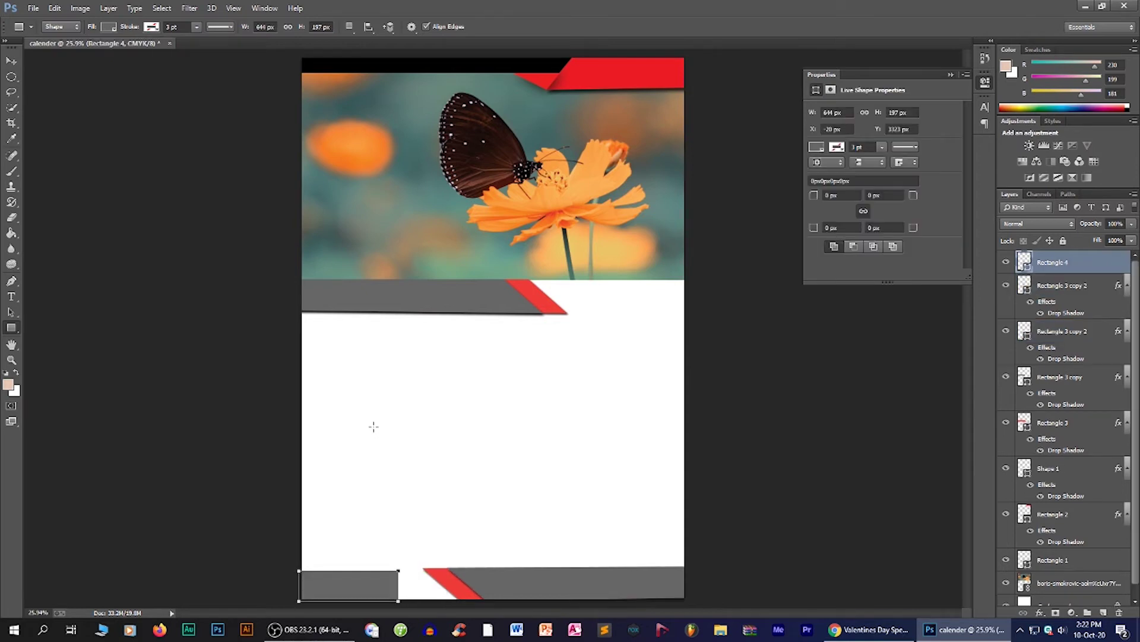
Step: Skew the rectangle's right edge into a diagonal slant and accept converting it to a path
left_click(55, 7)
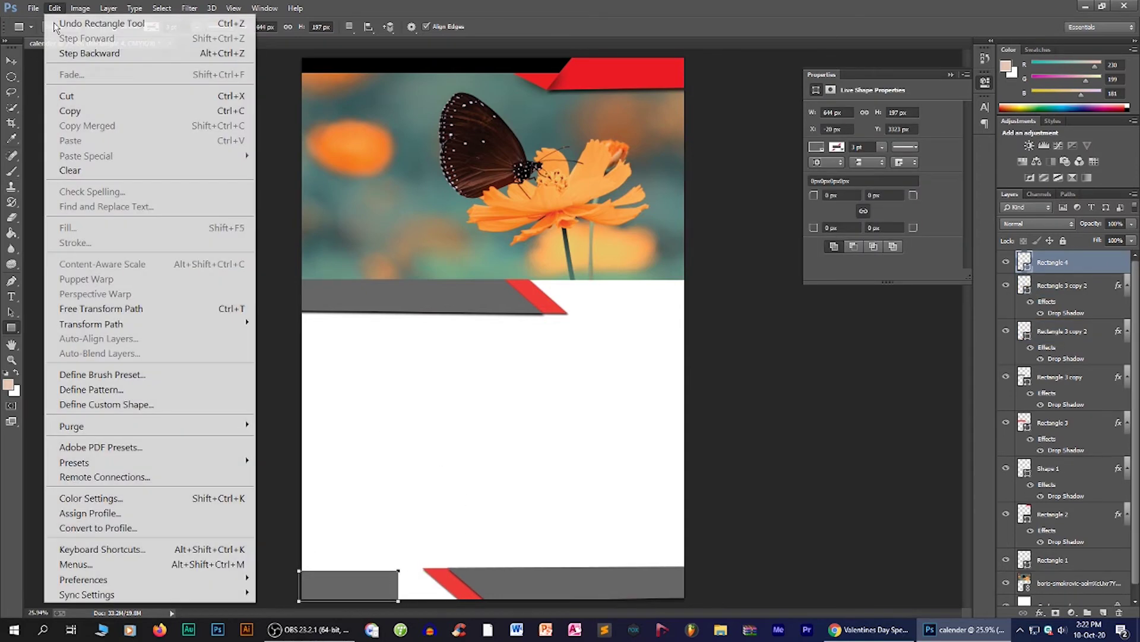
left_click(129, 308)
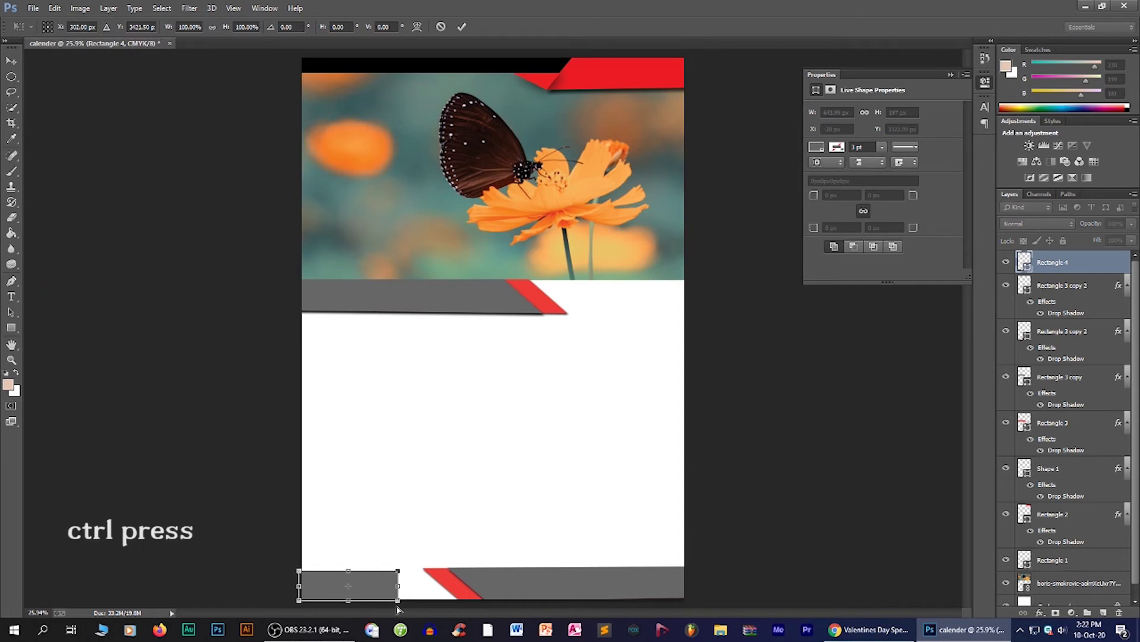
left_click_drag(401, 601, 437, 603)
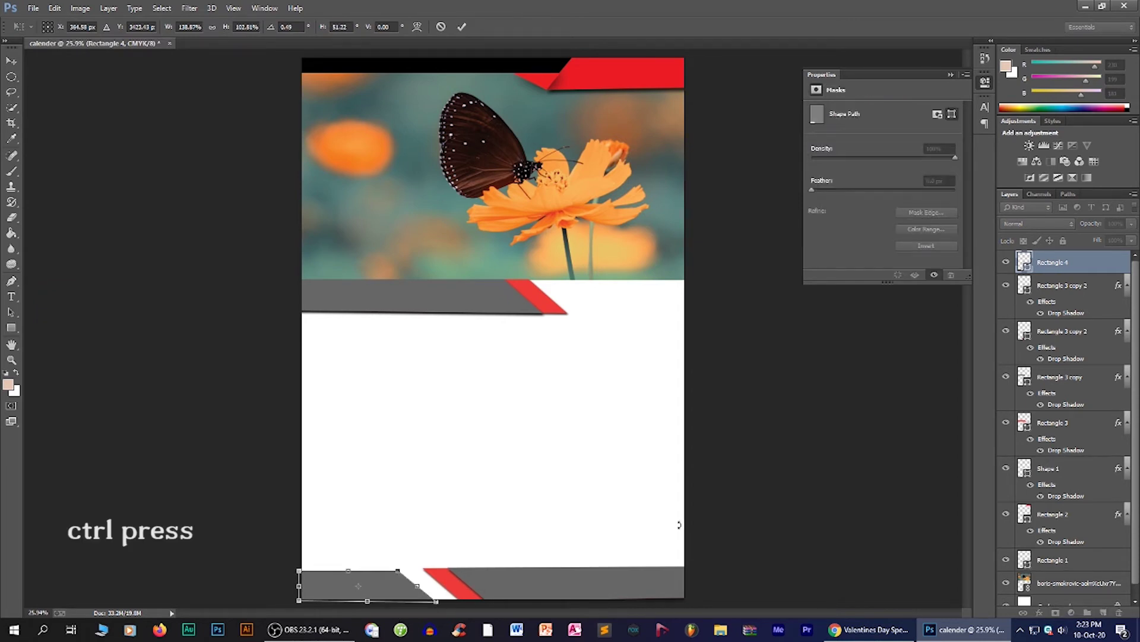
left_click(11, 60)
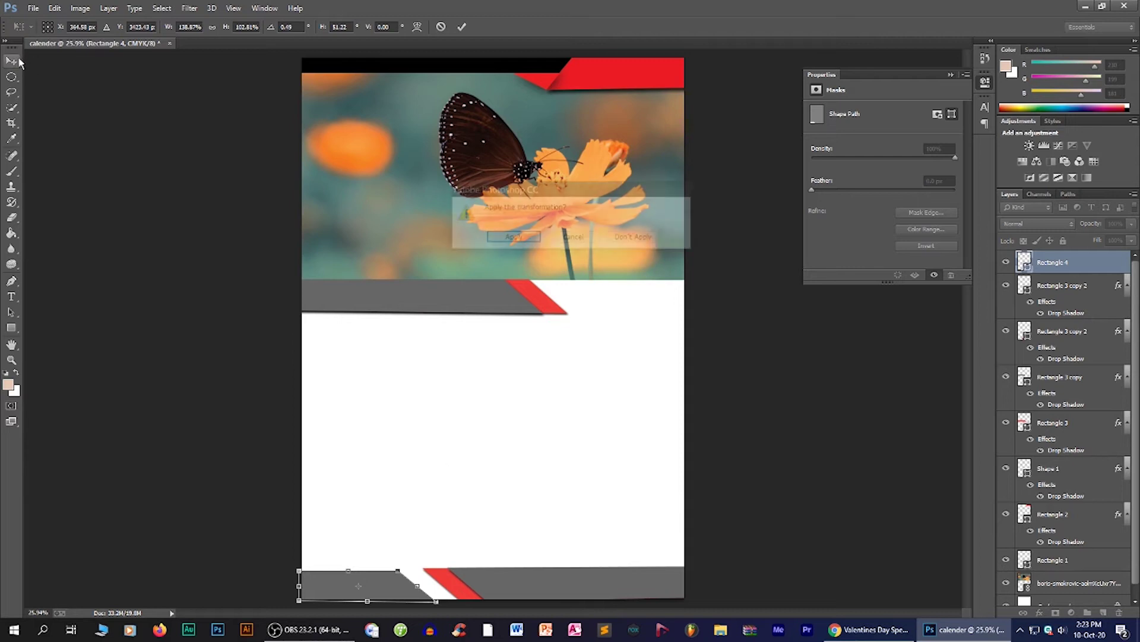
left_click(512, 237)
left_click(526, 238)
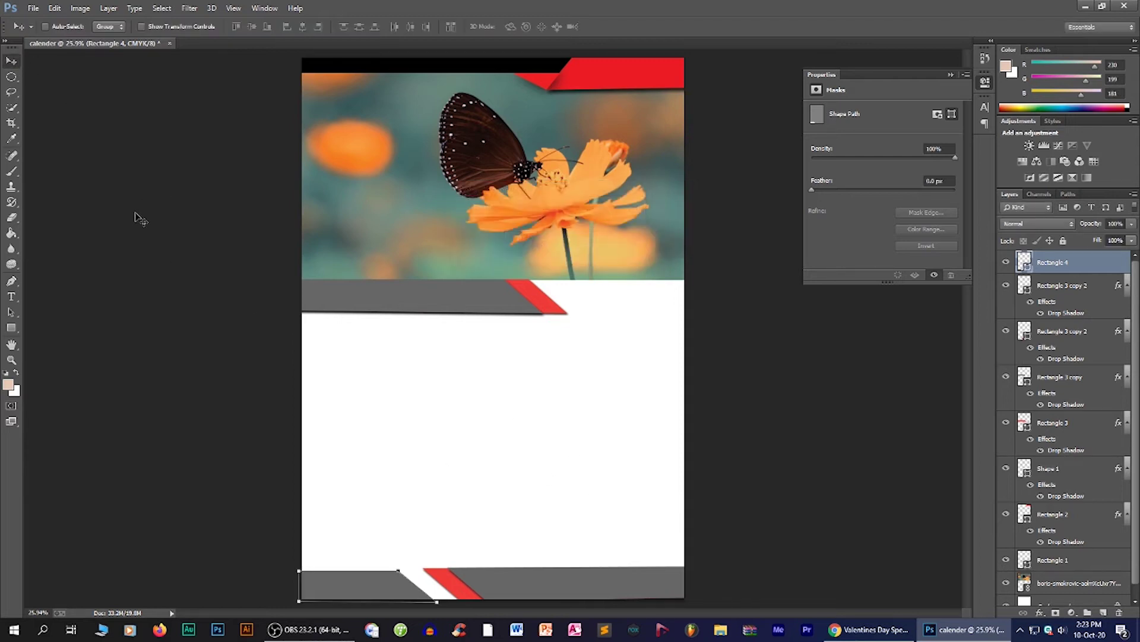
Step: Fill Rectangle 4 and Rectangle 3 copy 2 with dark grey #333333
double_click(1025, 264)
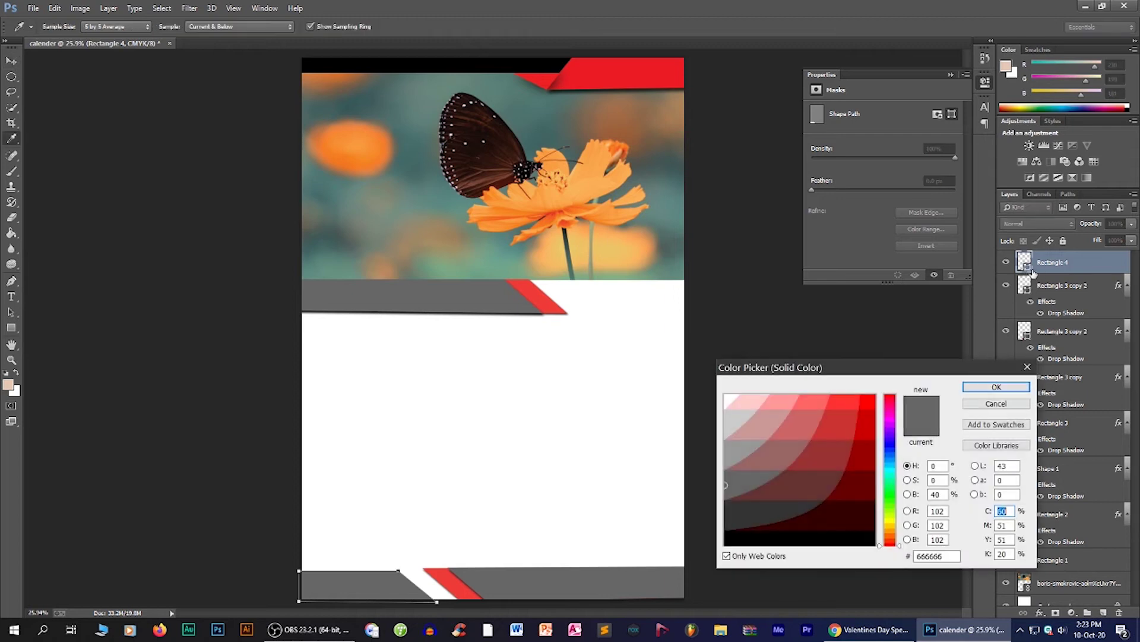
left_click_drag(811, 520, 764, 517)
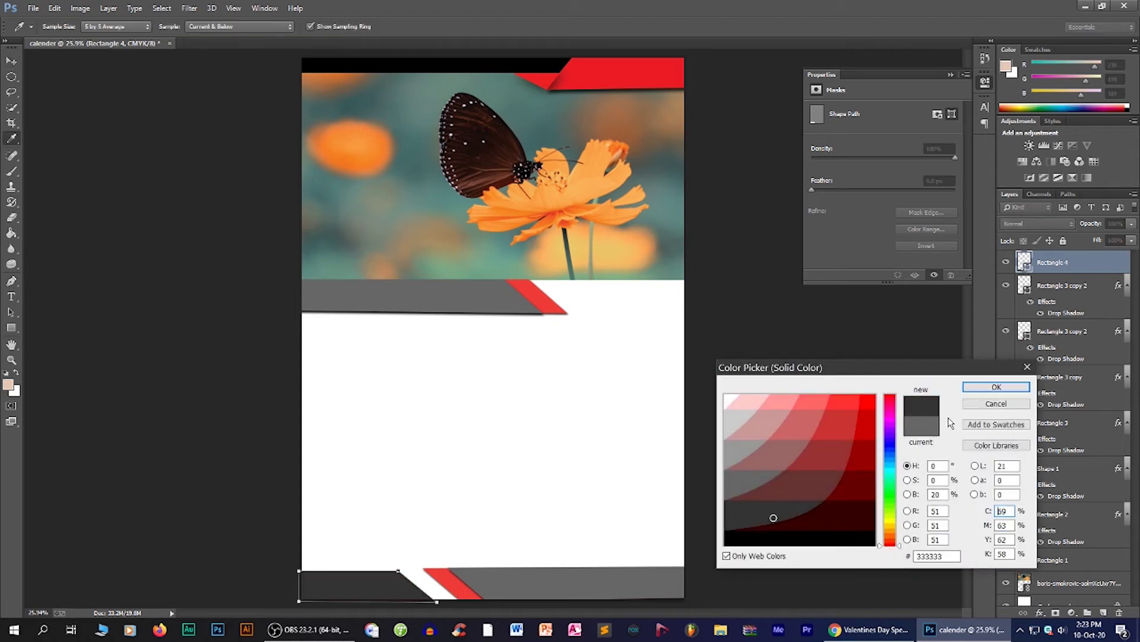
left_click(996, 387)
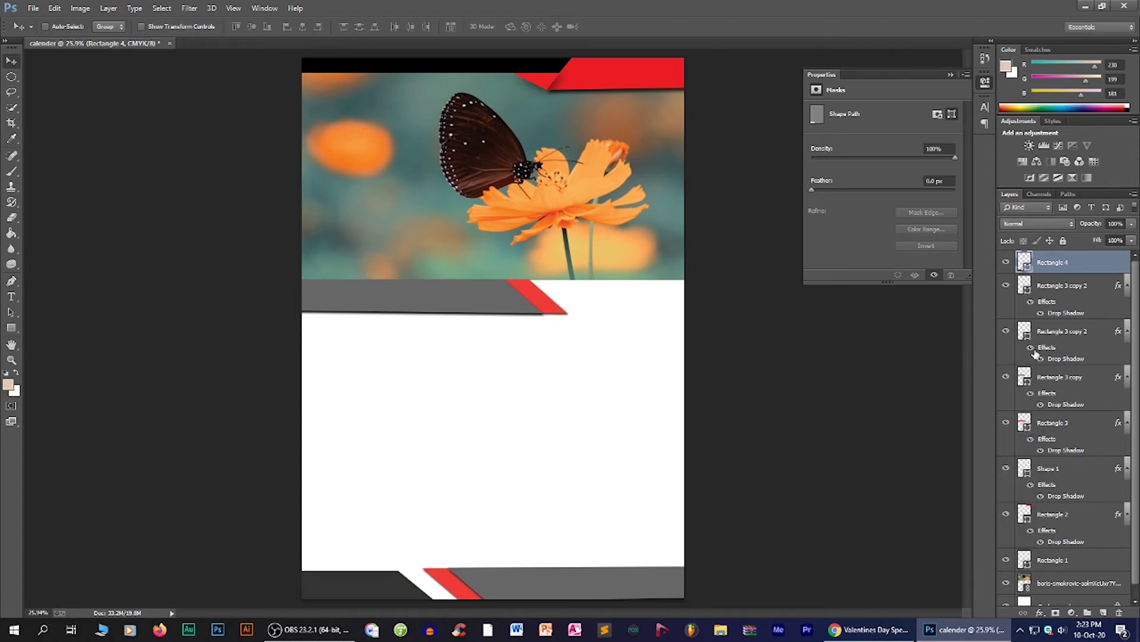
double_click(1025, 286)
left_click(728, 520)
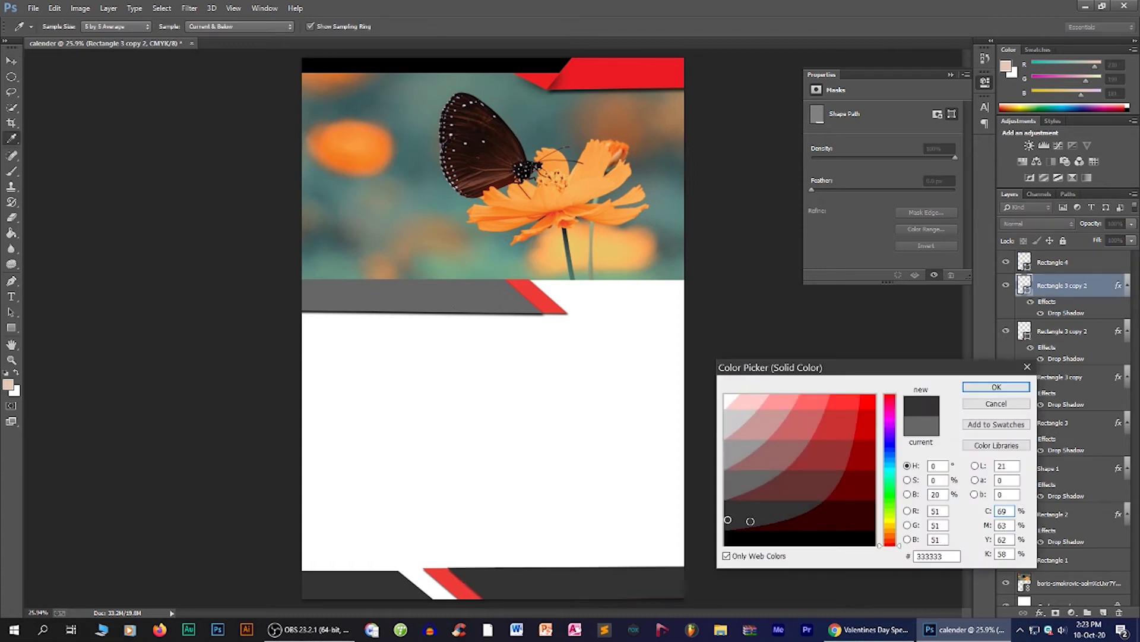
left_click(1007, 390)
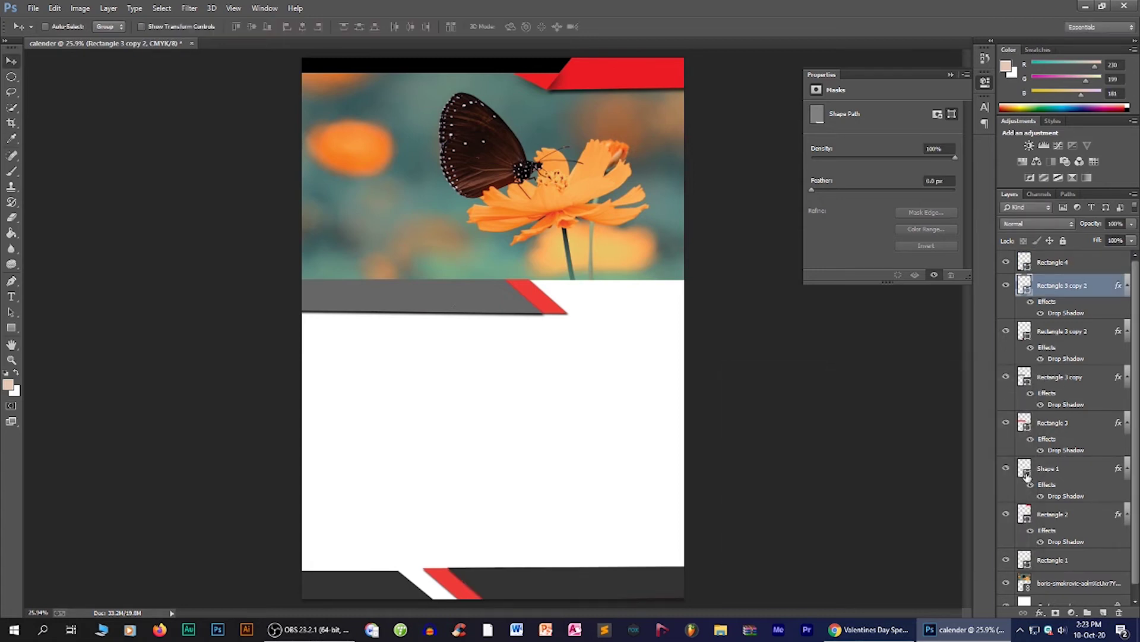
Step: Darken Rectangle 1 and Rectangle 3 copy to #333333, then filter Layers to type layers
double_click(1027, 563)
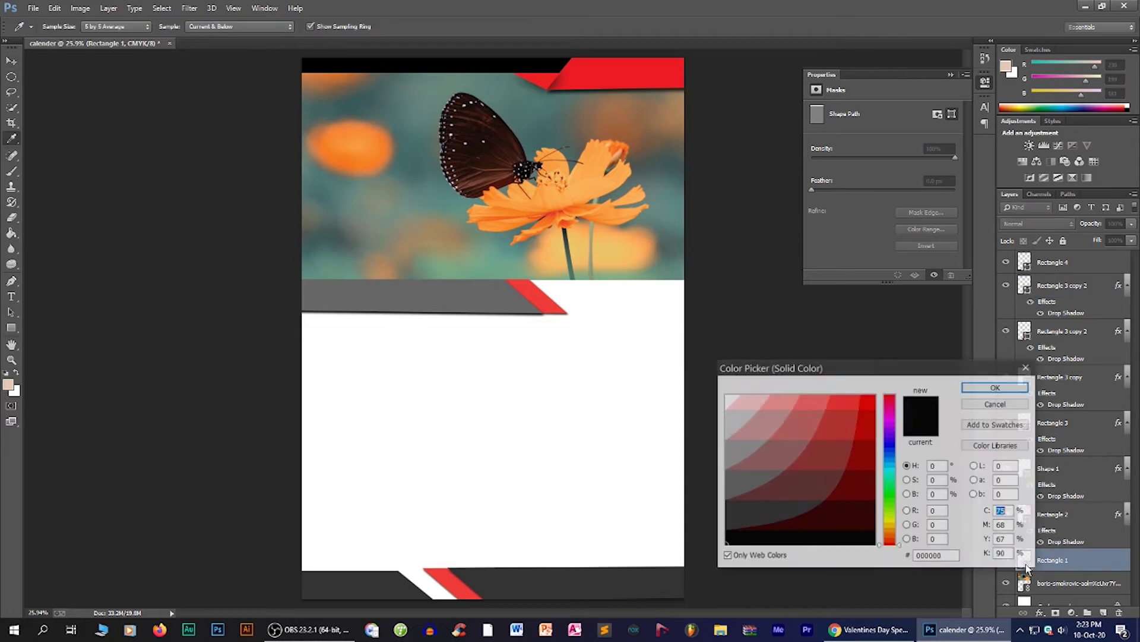
left_click(743, 518)
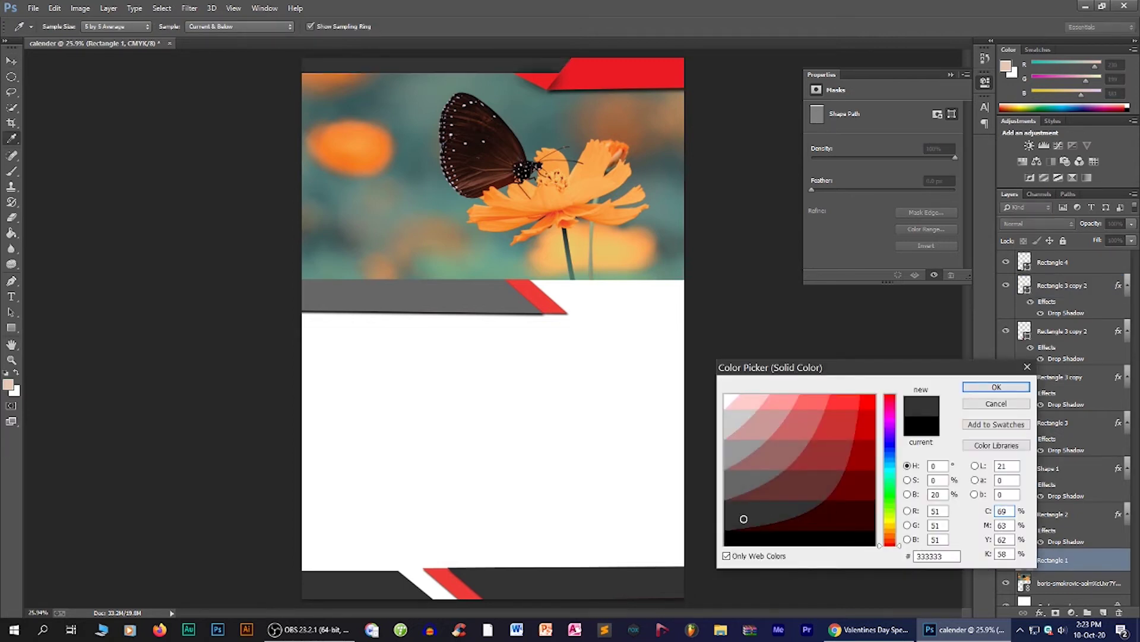
left_click(997, 386)
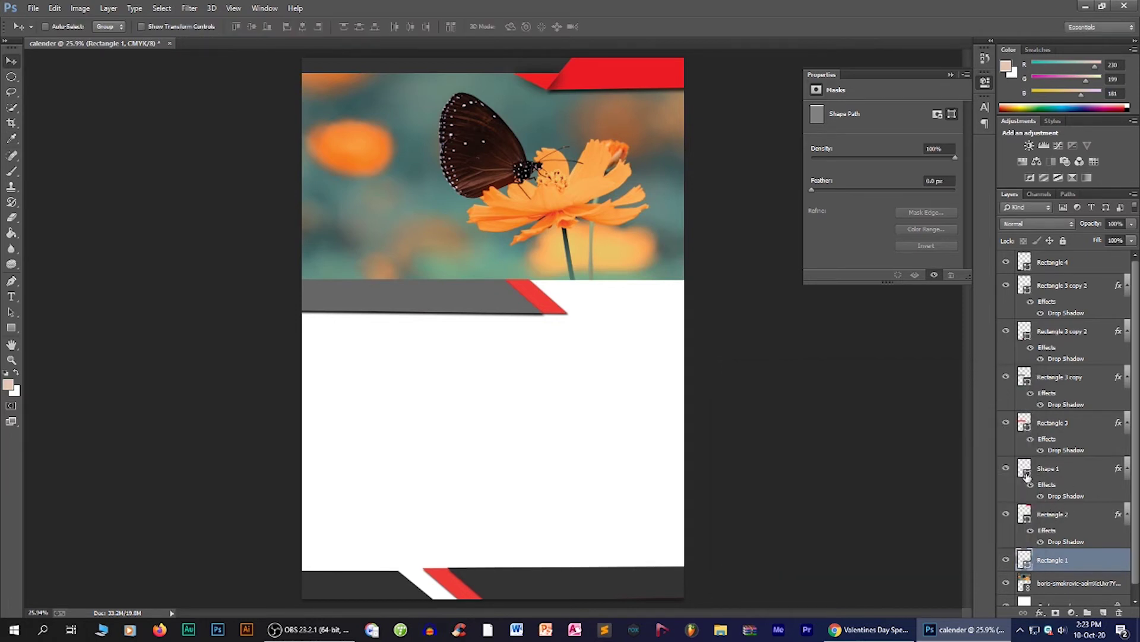
double_click(1024, 386)
left_click(759, 520)
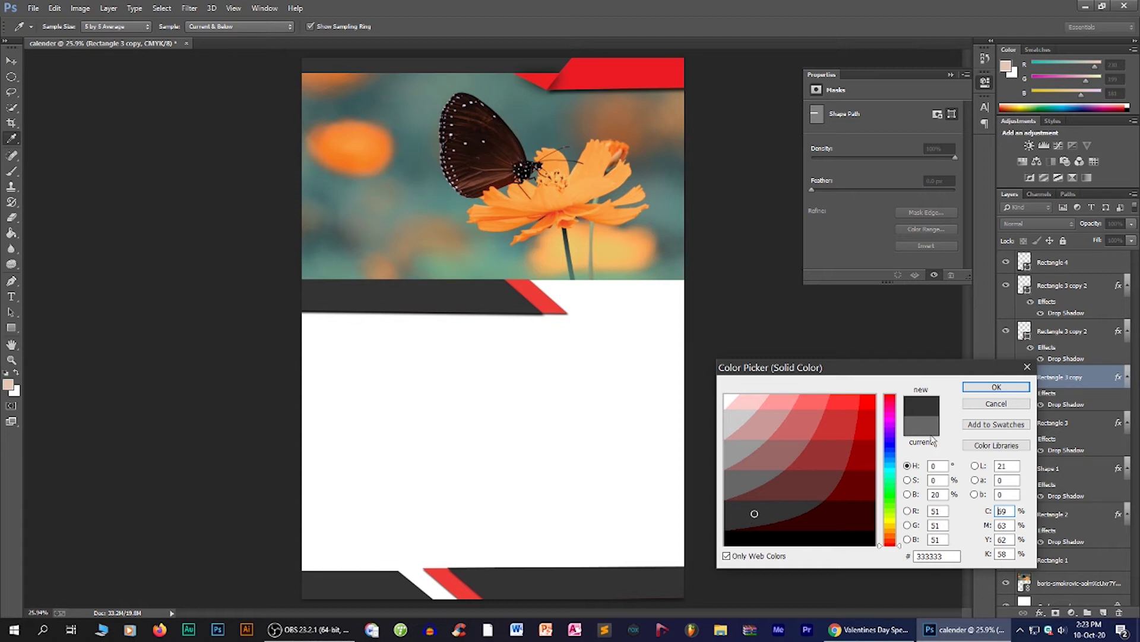
left_click(1004, 387)
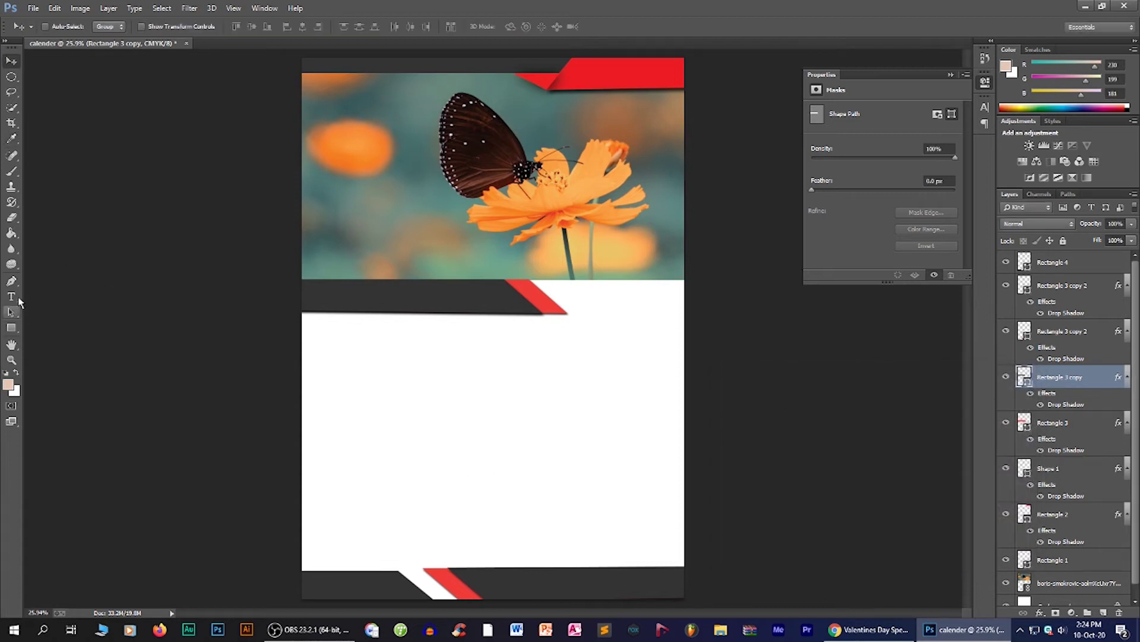
left_click(1091, 207)
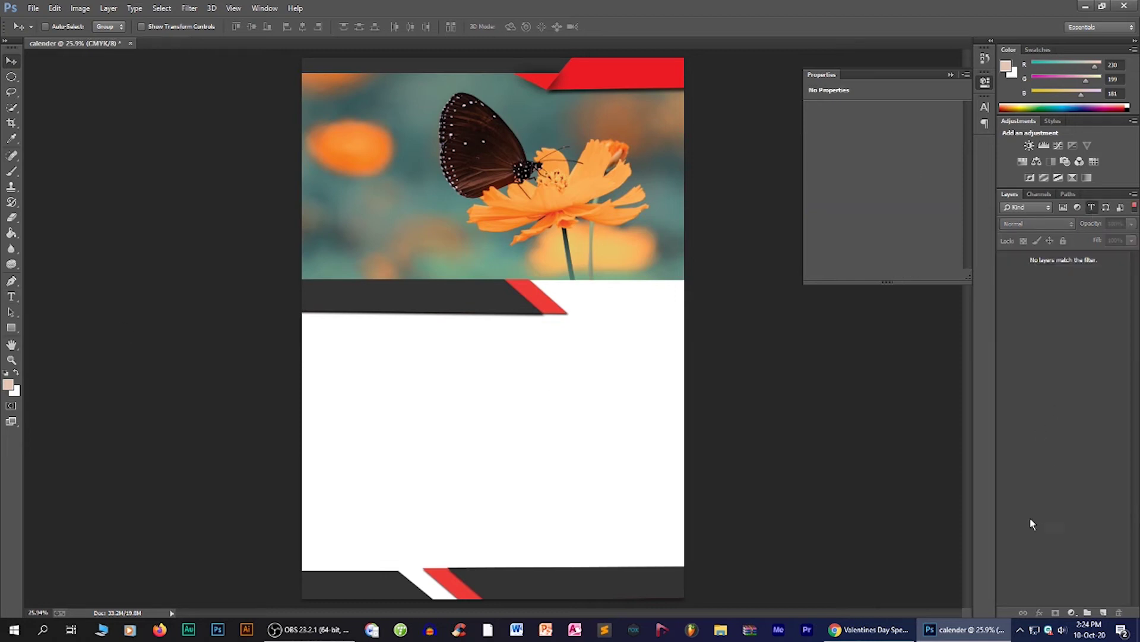
left_click(12, 297)
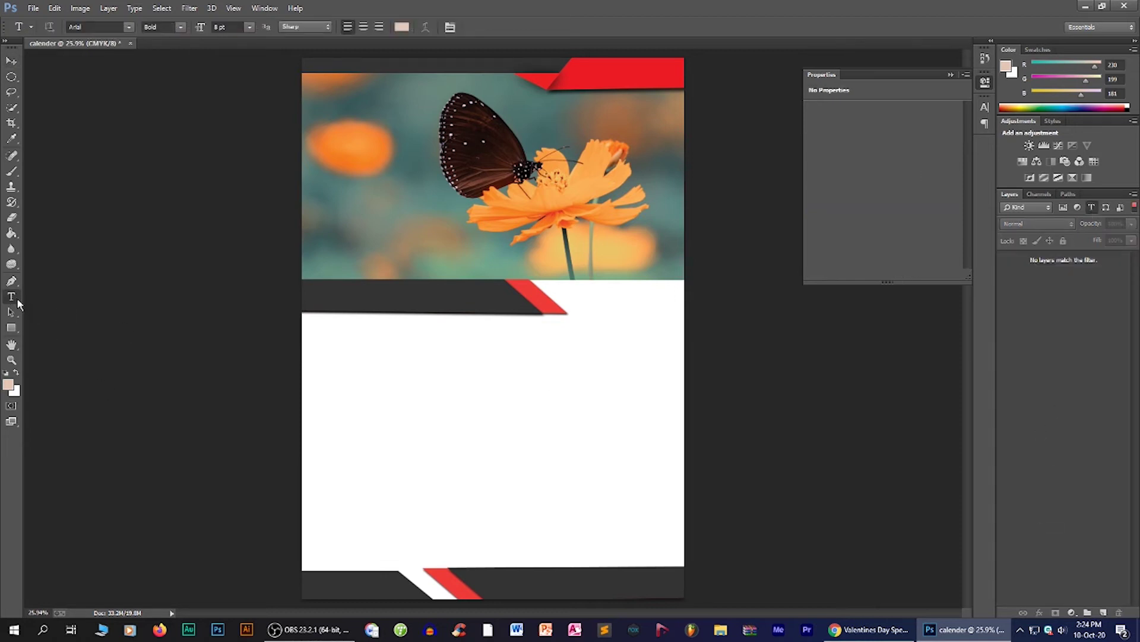
Step: Create the CALENDER DESIGN heading text in 30 pt white
left_click(48, 297)
left_click_drag(361, 419, 536, 453)
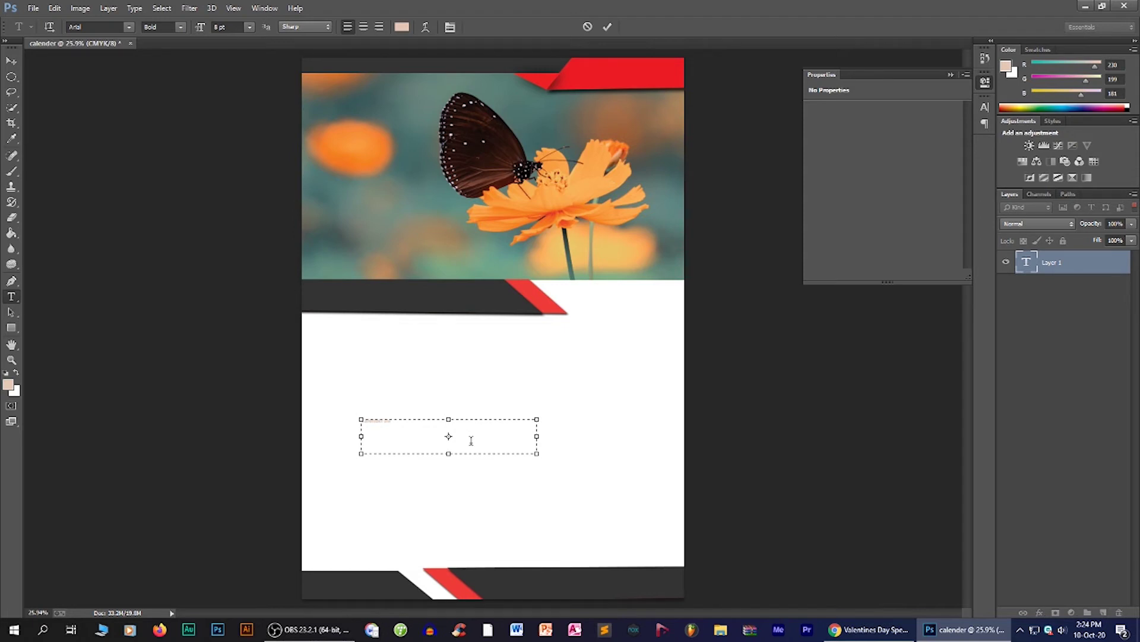
key("ctrl+a")
left_click(249, 28)
left_click(264, 182)
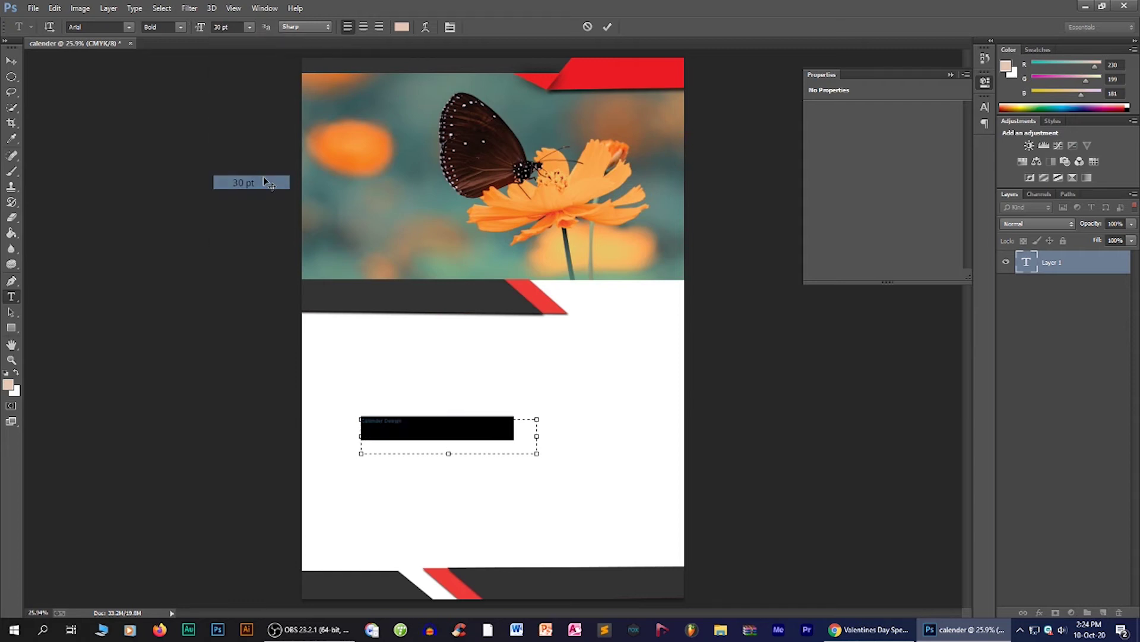
left_click(407, 28)
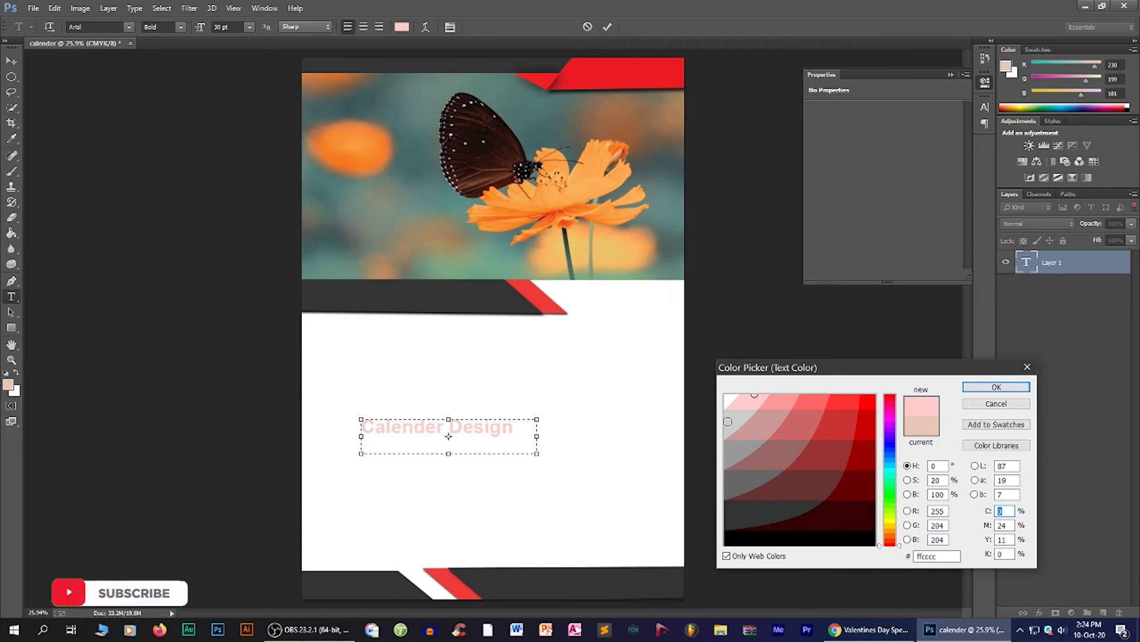
left_click(725, 395)
left_click(997, 387)
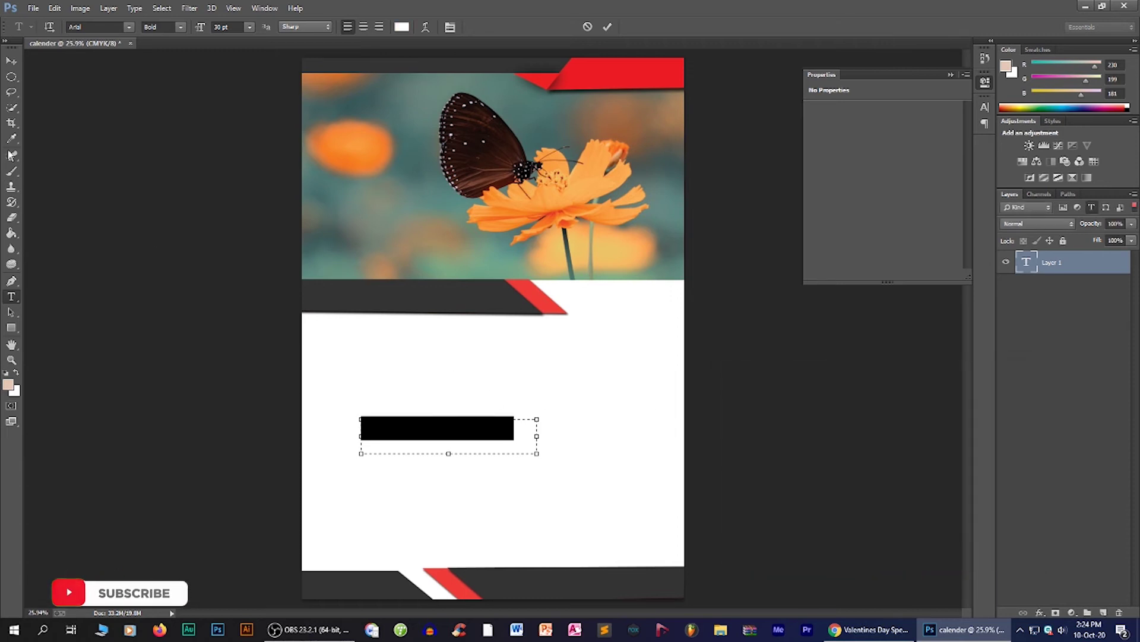
Step: Move the heading onto the top-right red banner and set it in LEMON MILK
left_click(12, 67)
mouse_move(412, 425)
left_mouse_down()
mouse_move(604, 120)
mouse_move(595, 77)
left_mouse_up()
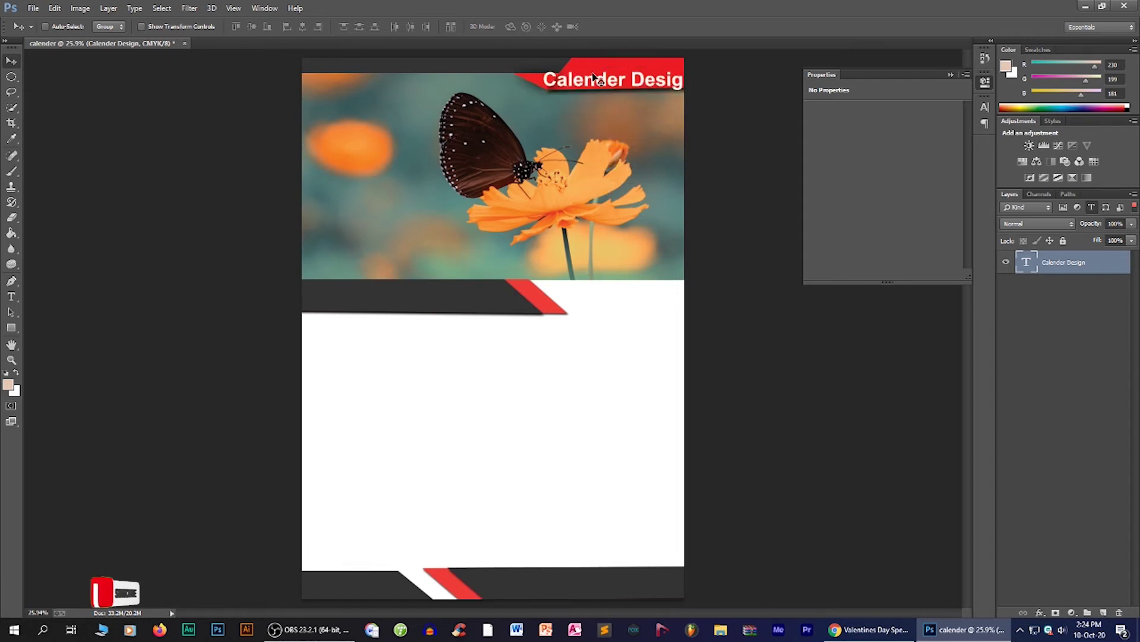
double_click(1034, 266)
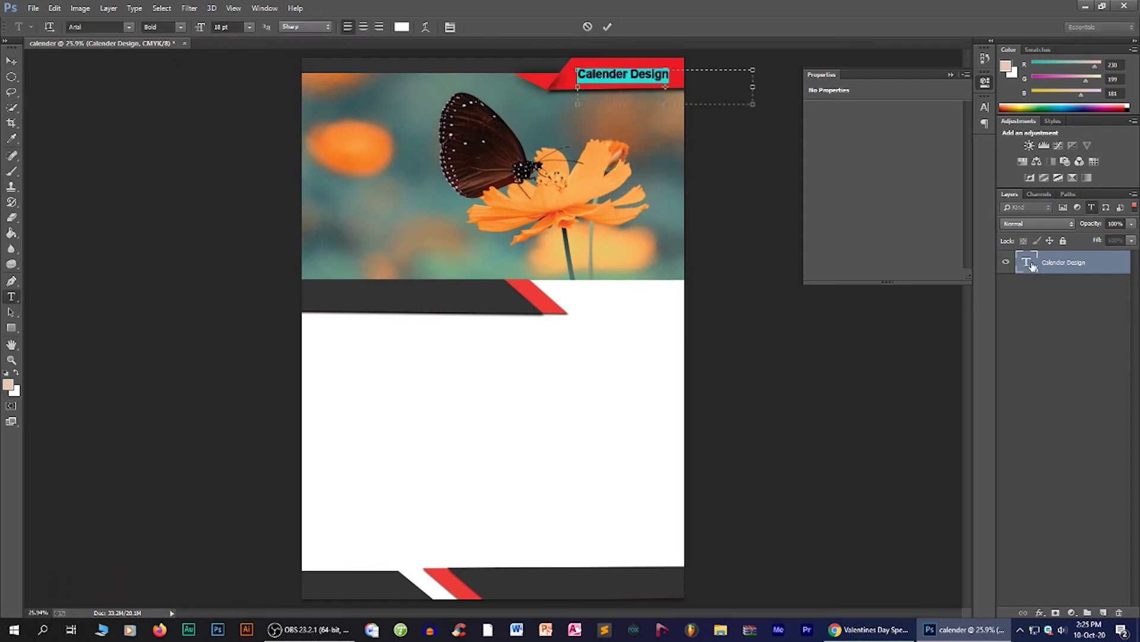
left_click(129, 27)
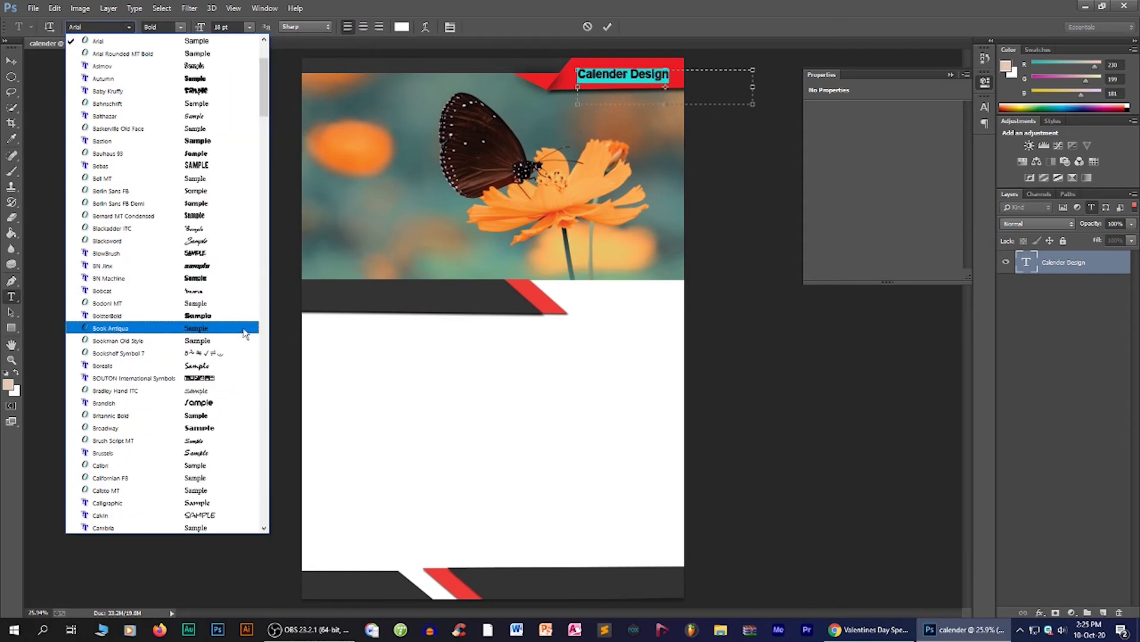
scroll(235, 374, "down", 10)
scroll(224, 395, "down", 10)
scroll(148, 471, "down", 10)
scroll(147, 475, "down", 10)
left_click(147, 465)
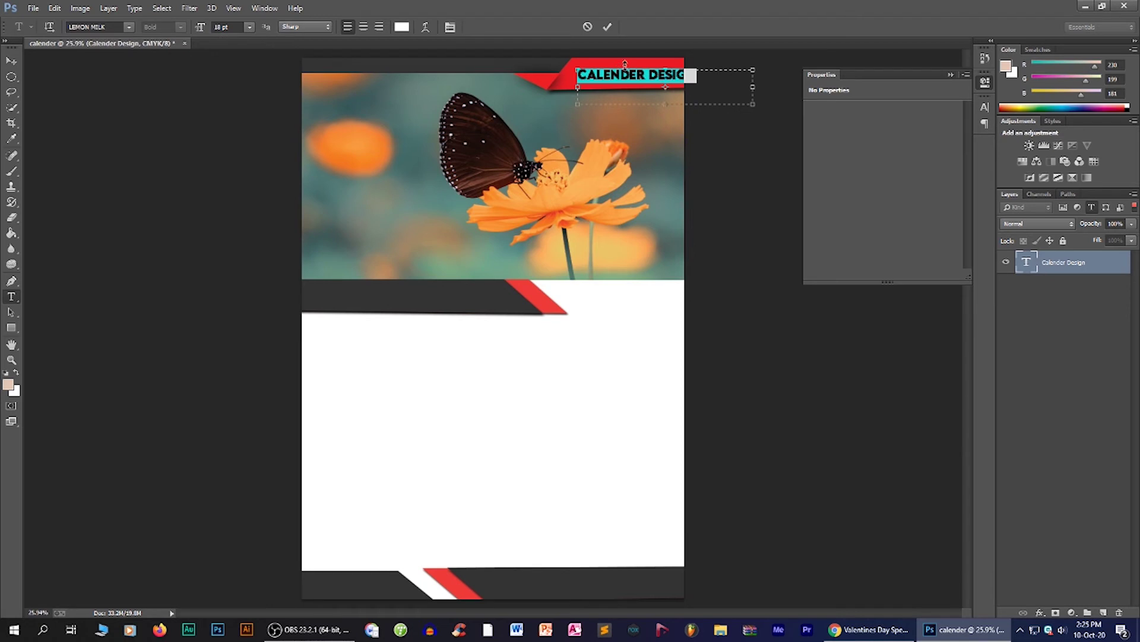
key("ctrl+Return")
key("v")
key("shift+Left")
key("shift+Left")
key("shift+Left")
key("shift+Left")
key("Right")
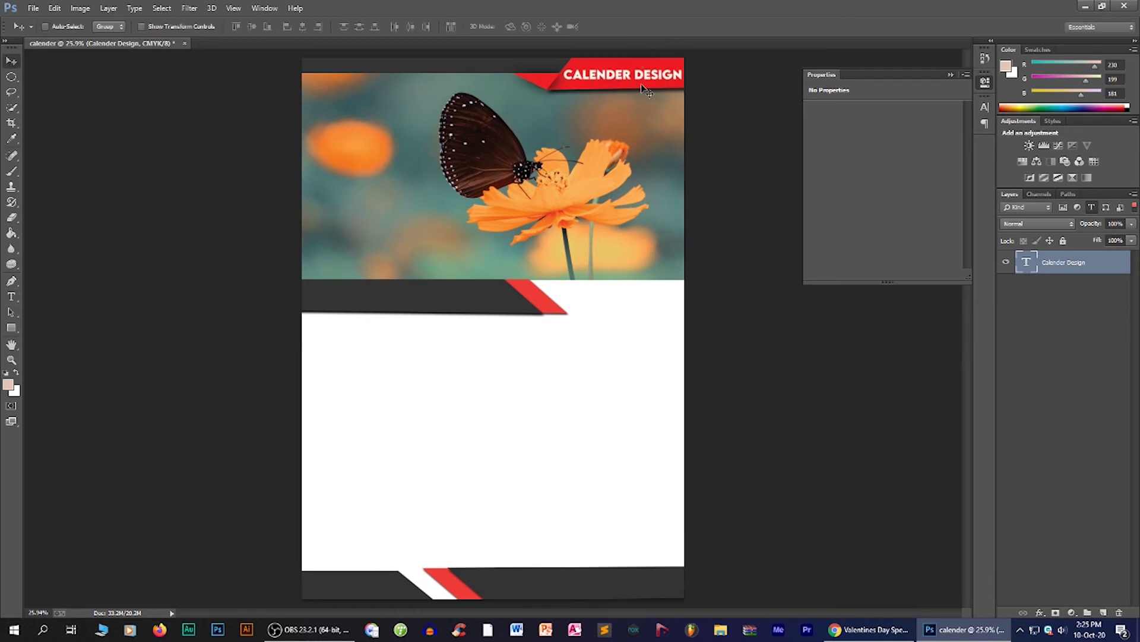
Step: Reduce the heading's font size so it fits the red banner
double_click(1027, 262)
left_click(250, 27)
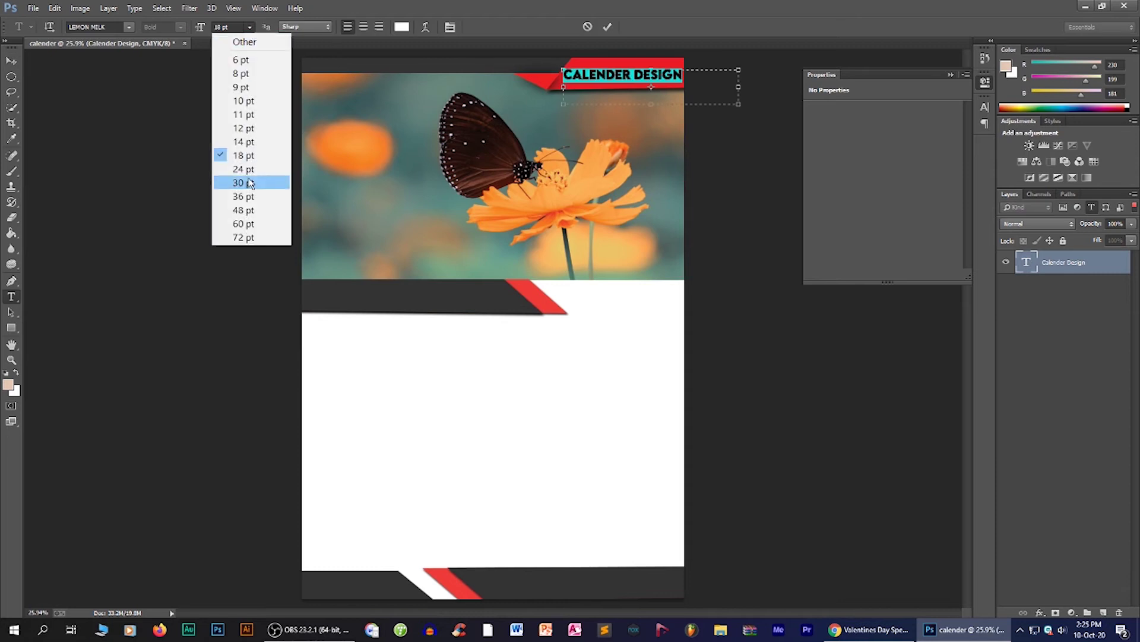
left_click(249, 182)
left_click(249, 27)
left_click(250, 170)
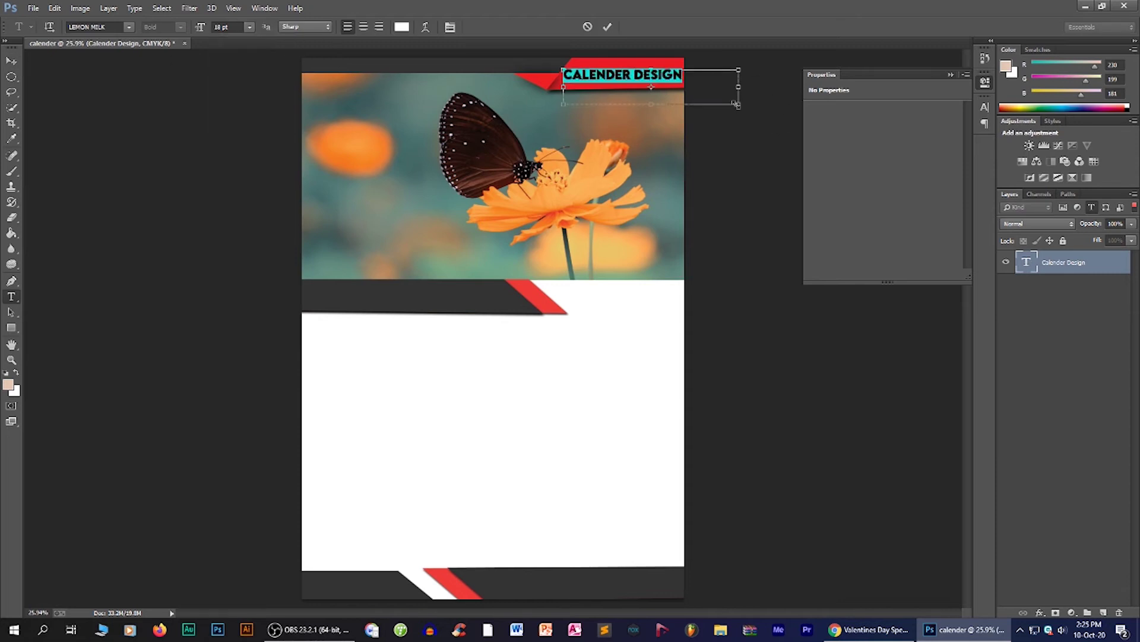
left_click_drag(738, 104, 730, 101)
left_click(11, 61)
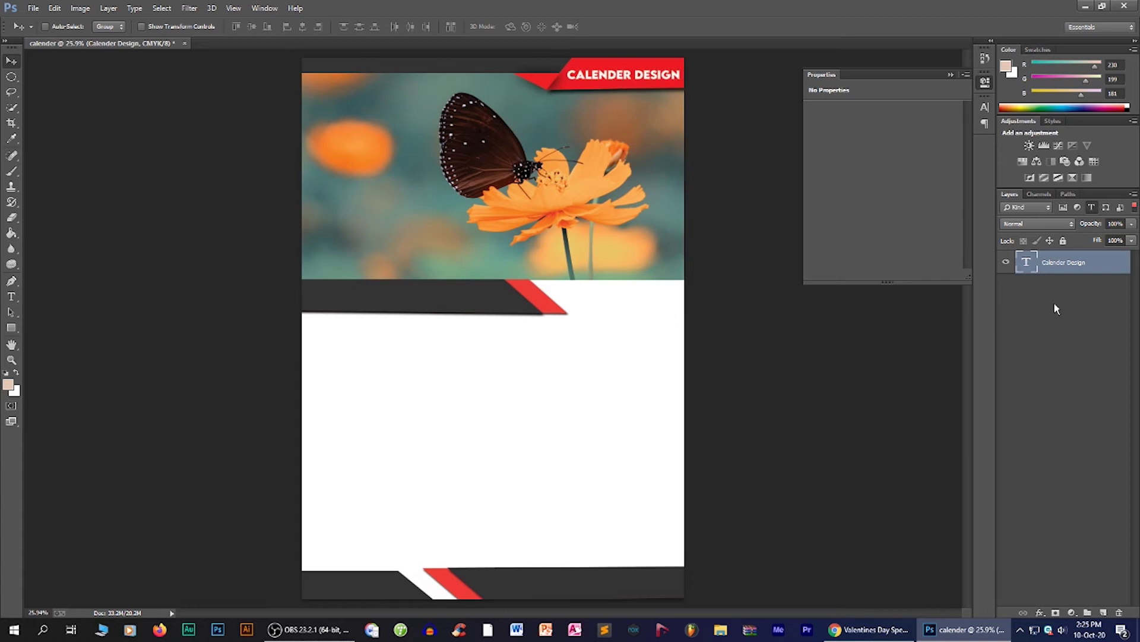
Step: Add a Drop Shadow layer style to the heading
double_click(1111, 264)
left_click(747, 440)
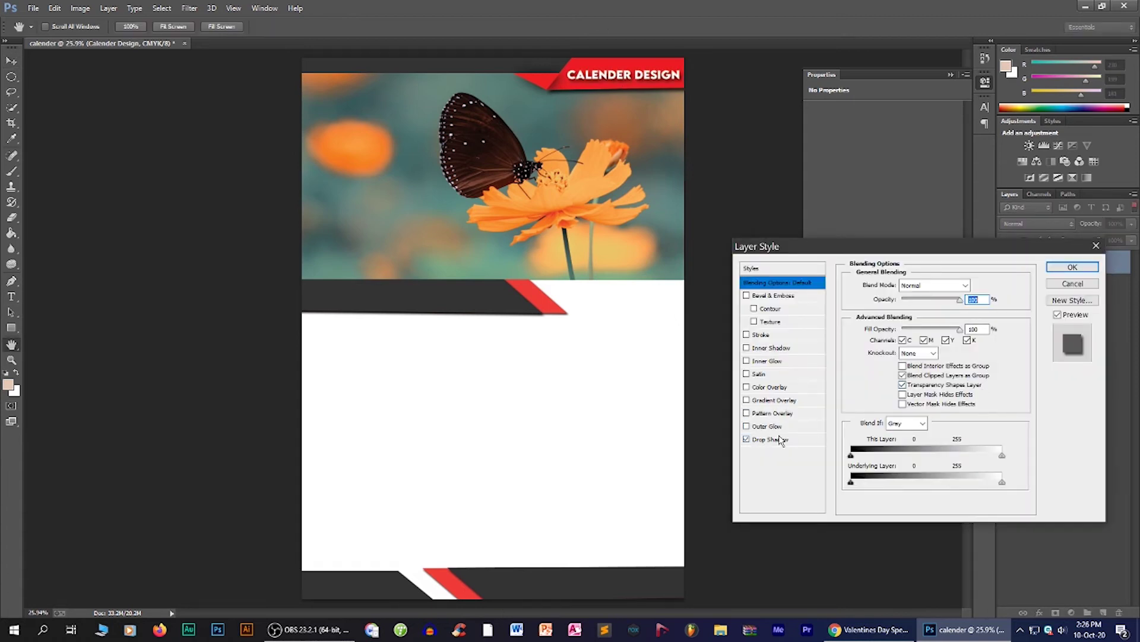
left_click(772, 440)
left_click(1072, 267)
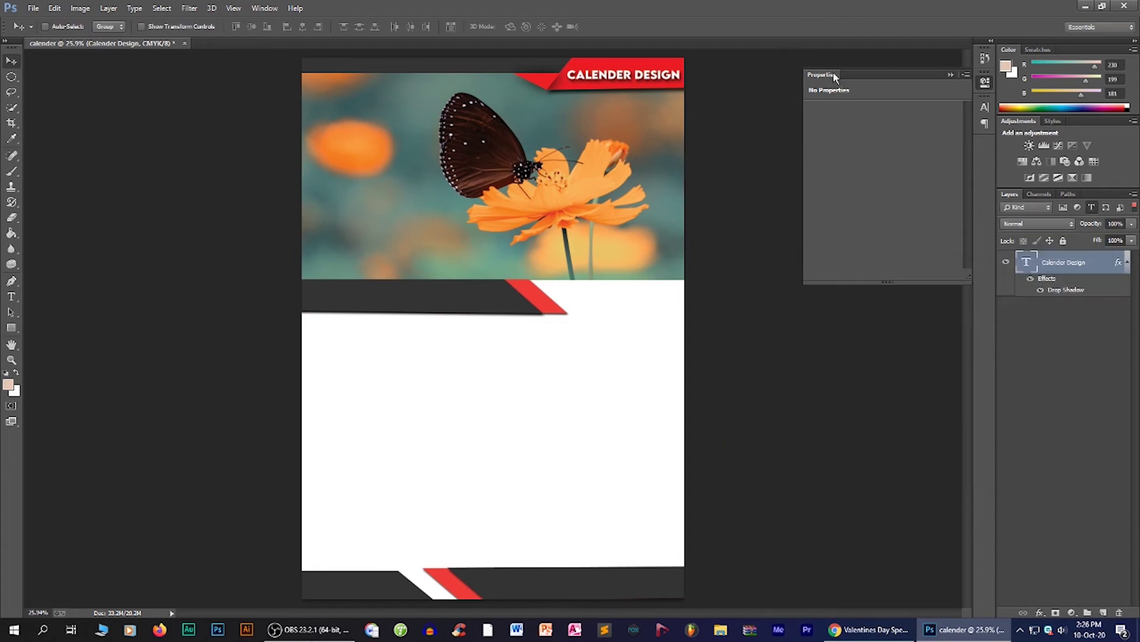
left_click(12, 296)
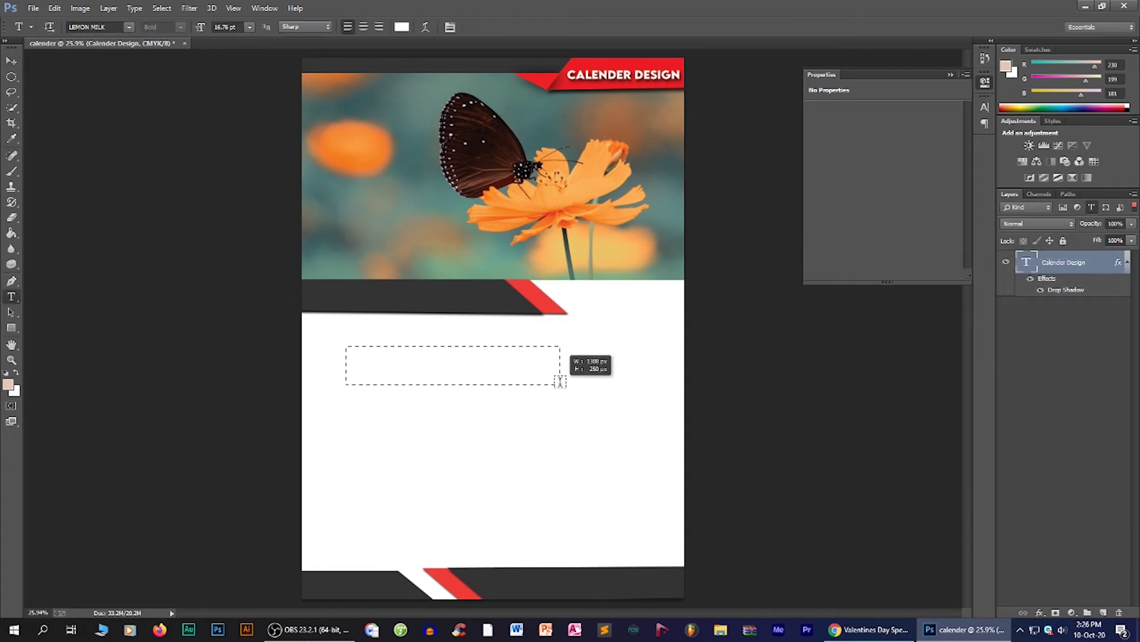
Step: Create THE TECH ZONE text at 30 pt
left_click_drag(347, 346, 560, 386)
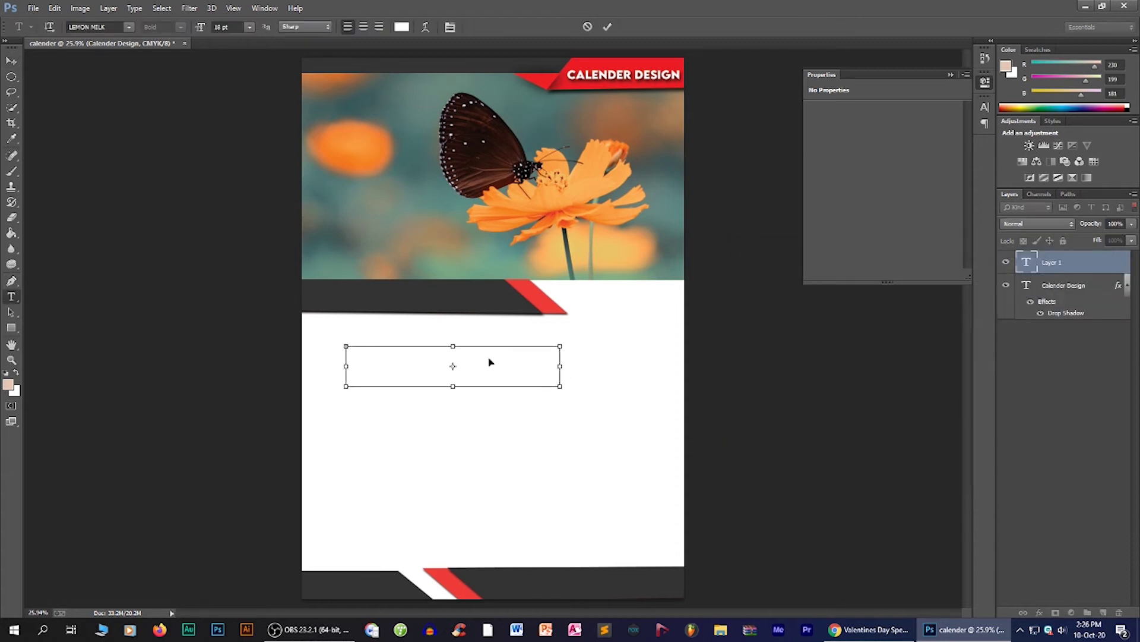
left_click(402, 26)
left_click(743, 540)
left_click(1010, 374)
left_click(404, 363)
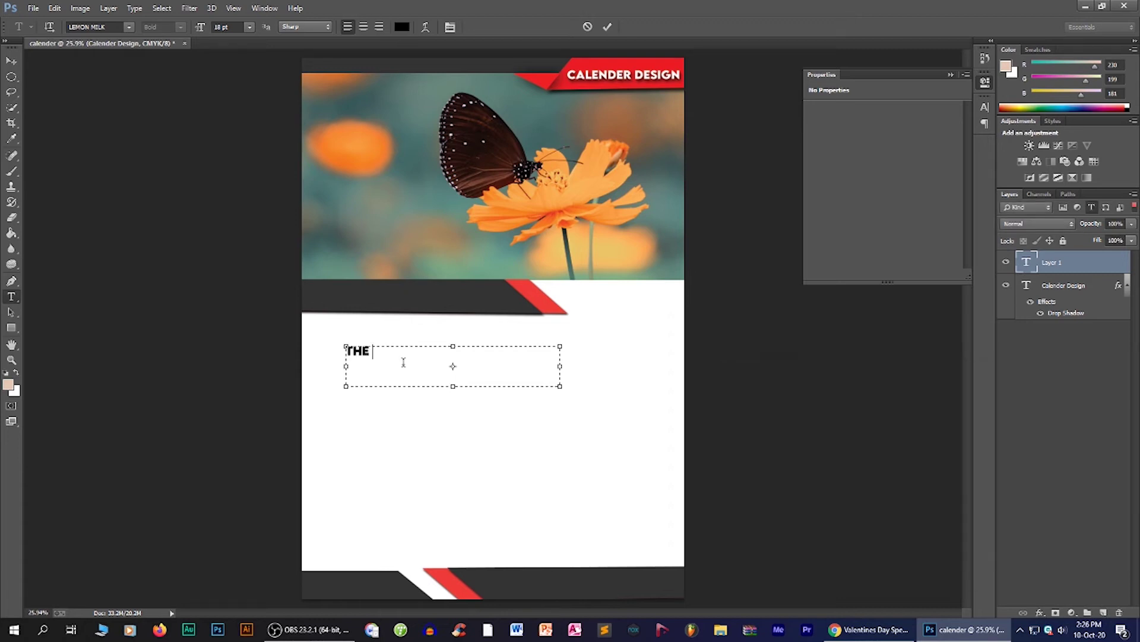
type("CH ZONE")
key("ctrl+a")
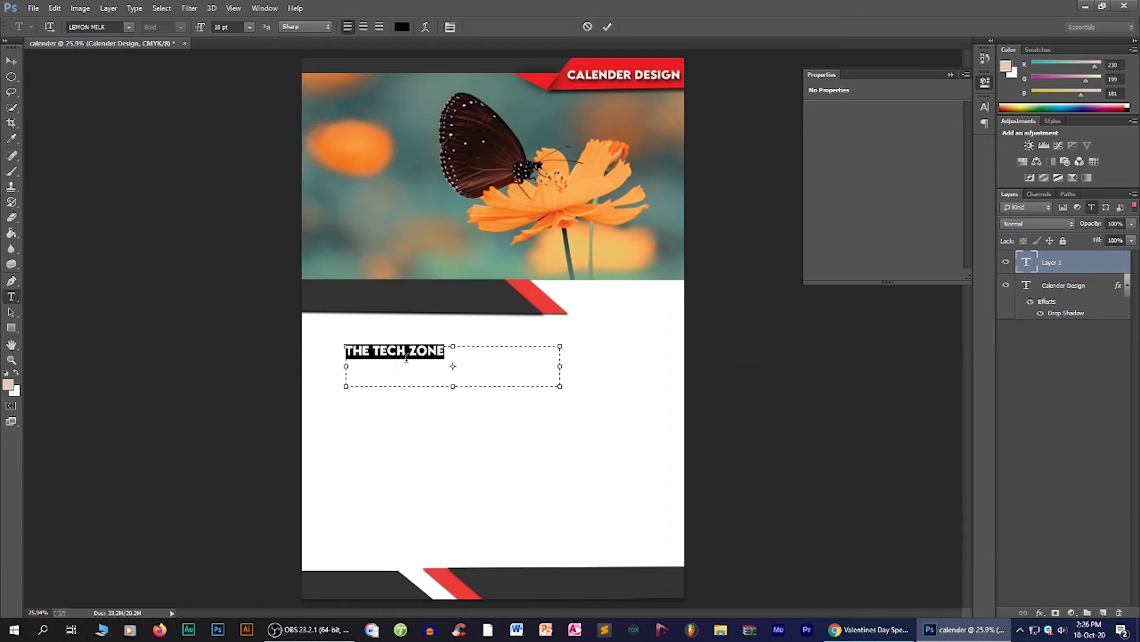
left_click(248, 30)
left_click(249, 170)
left_click(250, 27)
left_click(249, 185)
left_click(11, 61)
Step: Move THE TECH ZONE onto the dark band and make it white (ffffff)
left_click_drag(388, 351, 371, 294)
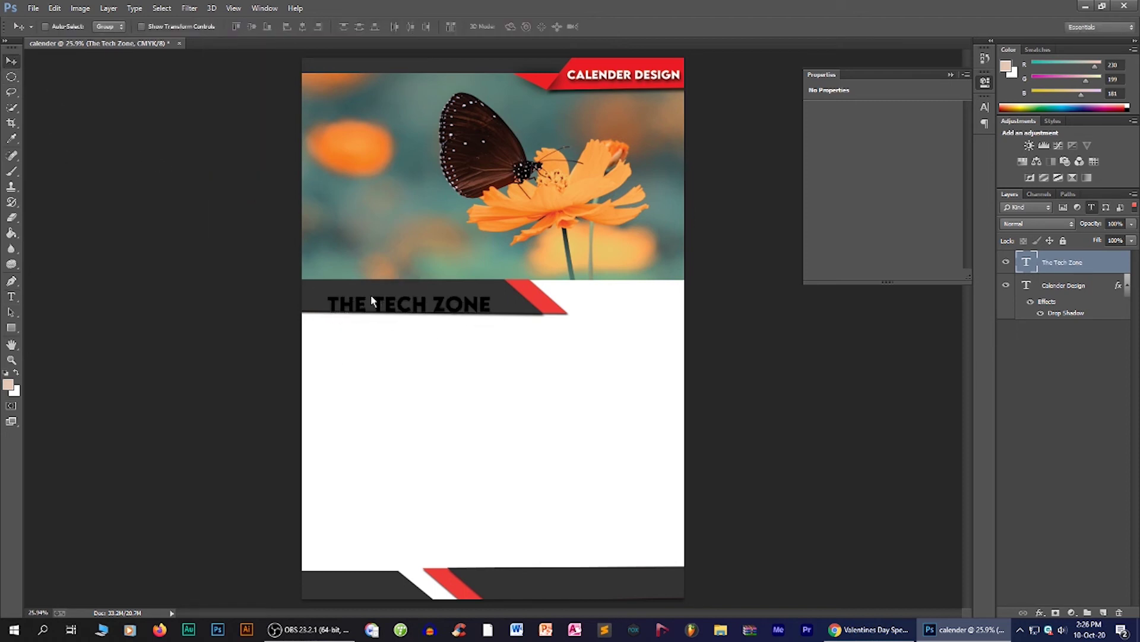
double_click(1026, 262)
left_click(402, 27)
type("ffffff")
key("Return")
left_click(11, 62)
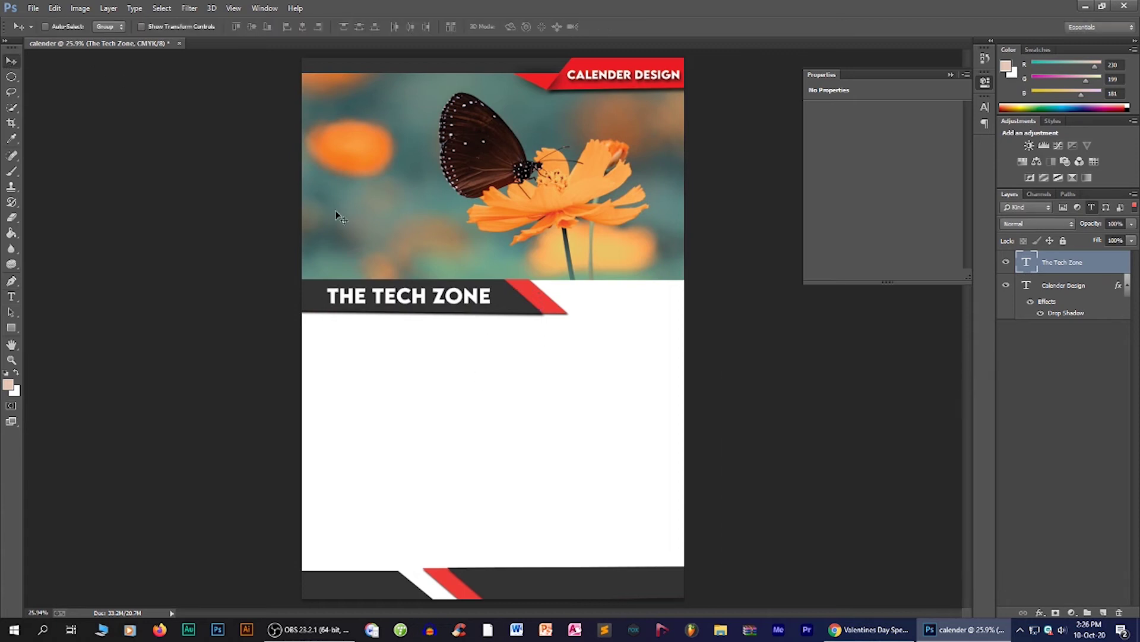
Step: Add black 2020 text to the right side of the dark band
left_click(11, 297)
left_click_drag(367, 384, 512, 420)
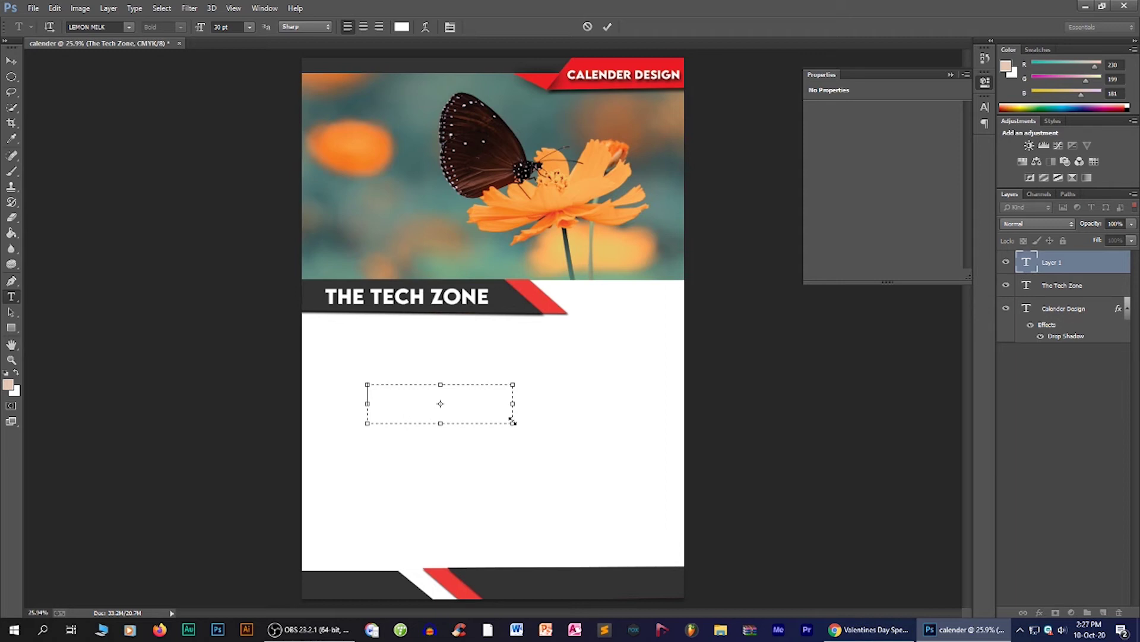
type("2020")
key("ctrl+a")
left_click(401, 27)
left_click(731, 556)
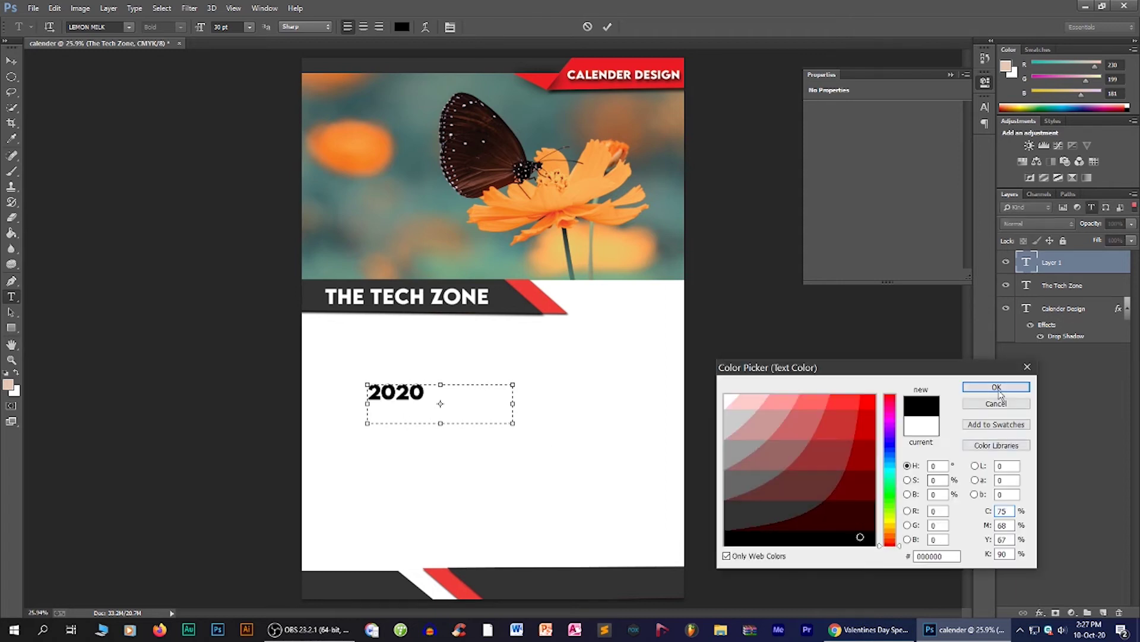
left_click(1009, 386)
left_click(11, 61)
left_click_drag(391, 413, 624, 317)
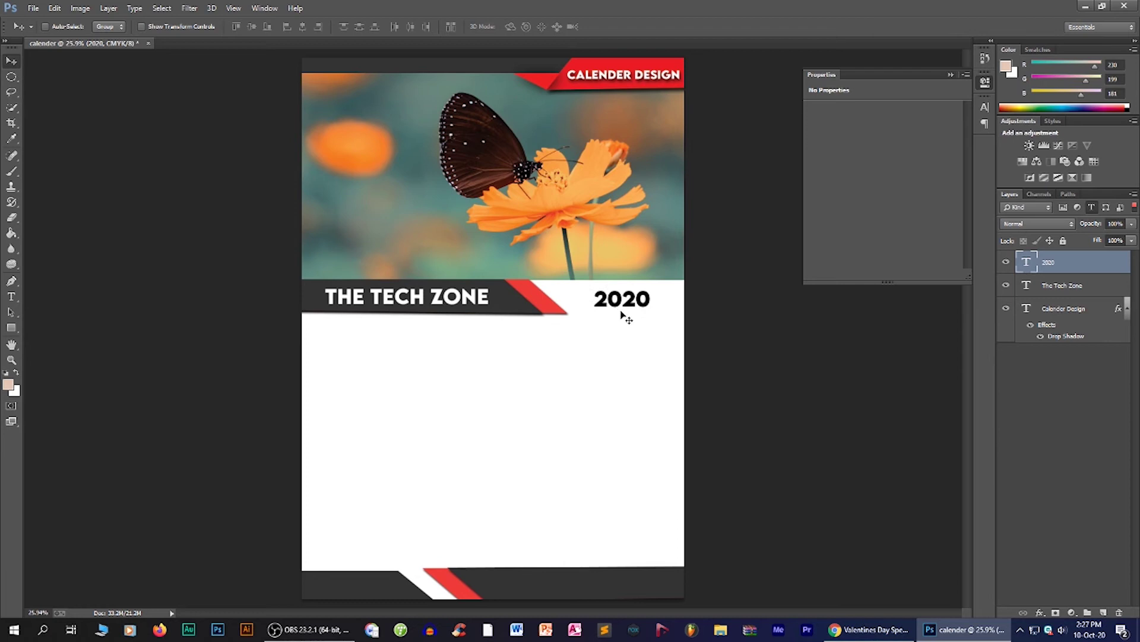
key("Right")
key("Right")
key("Right")
key("Right")
key("Right")
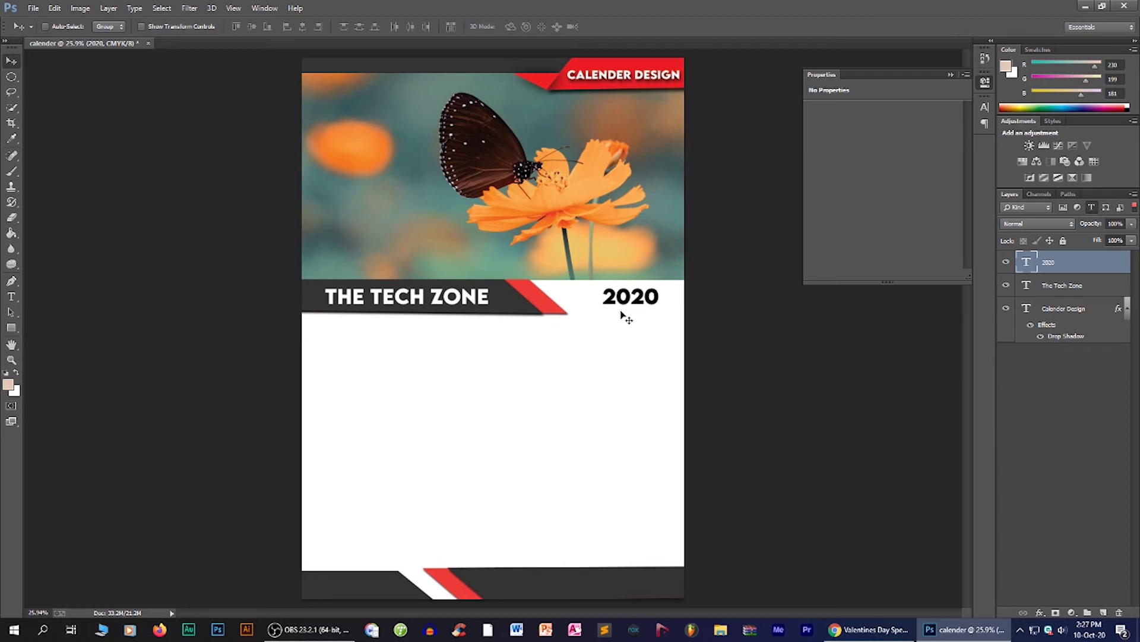
Step: Add a smaller JANUARY title just below the dark band
left_click(11, 296)
left_click_drag(348, 360, 489, 391)
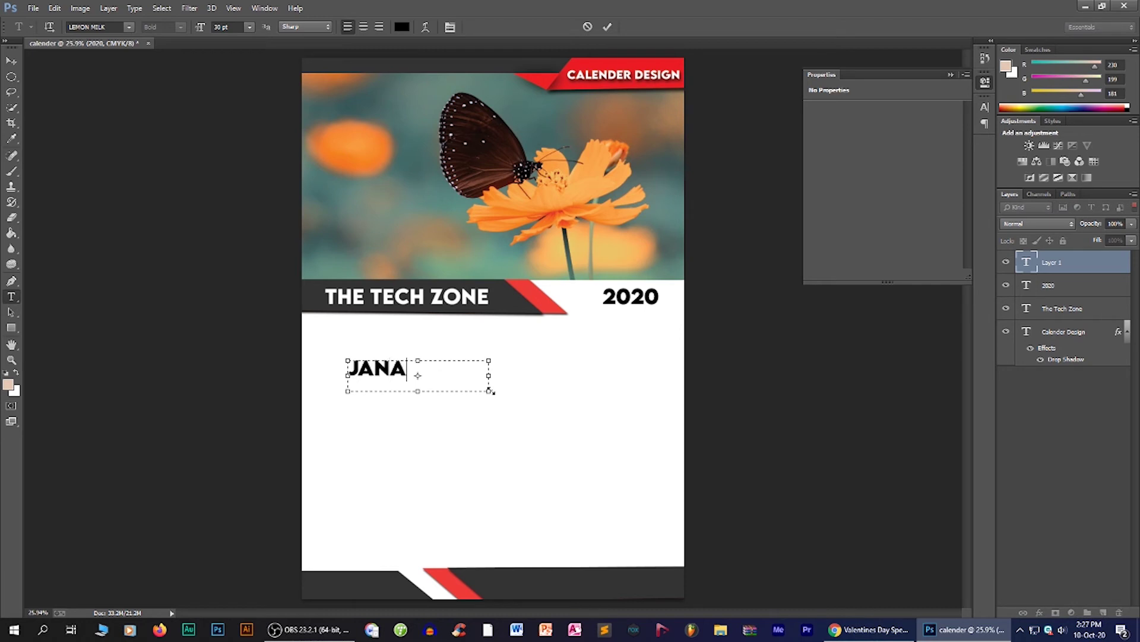
key("ctrl+a")
left_click(249, 27)
left_click(238, 182)
left_click(11, 62)
left_click_drag(396, 371, 358, 343)
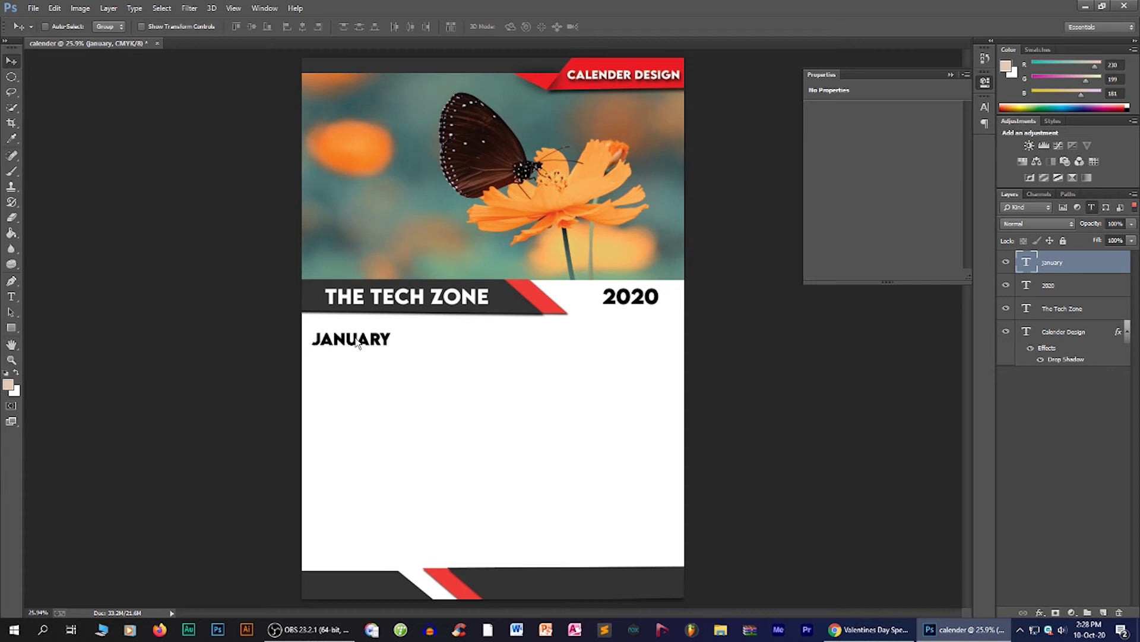
left_click_drag(358, 343, 364, 346)
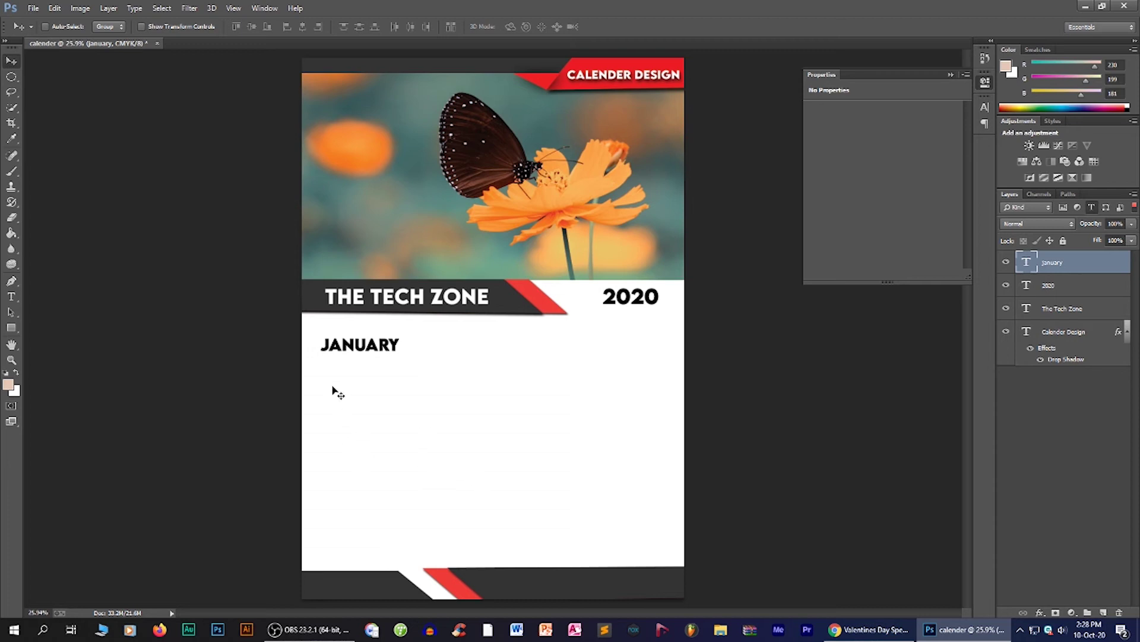
left_click(18, 302)
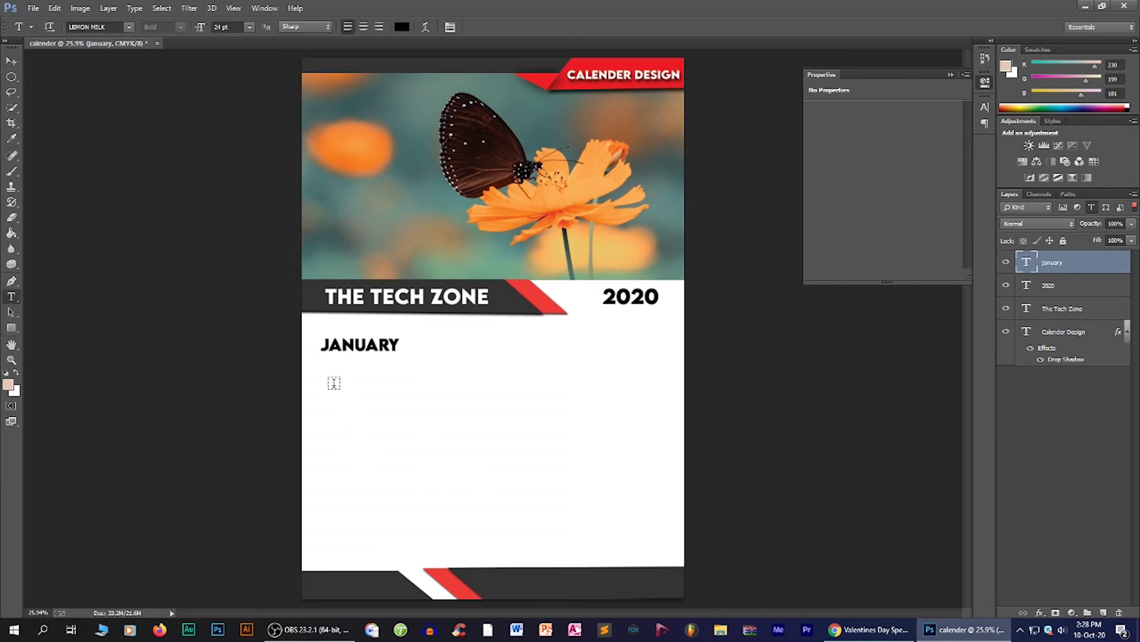
Step: Draw a wide text box under JANUARY set to Arial Bold 24 pt
left_click_drag(325, 375, 651, 394)
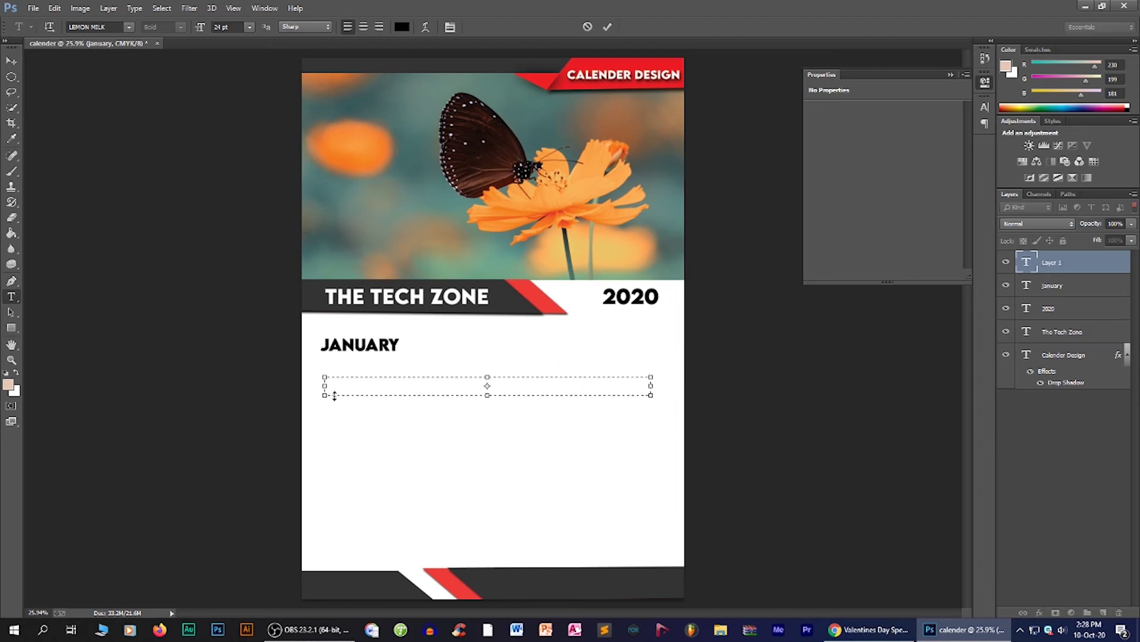
left_click(128, 27)
scroll(125, 178, "up", 10)
scroll(125, 190, "up", 5)
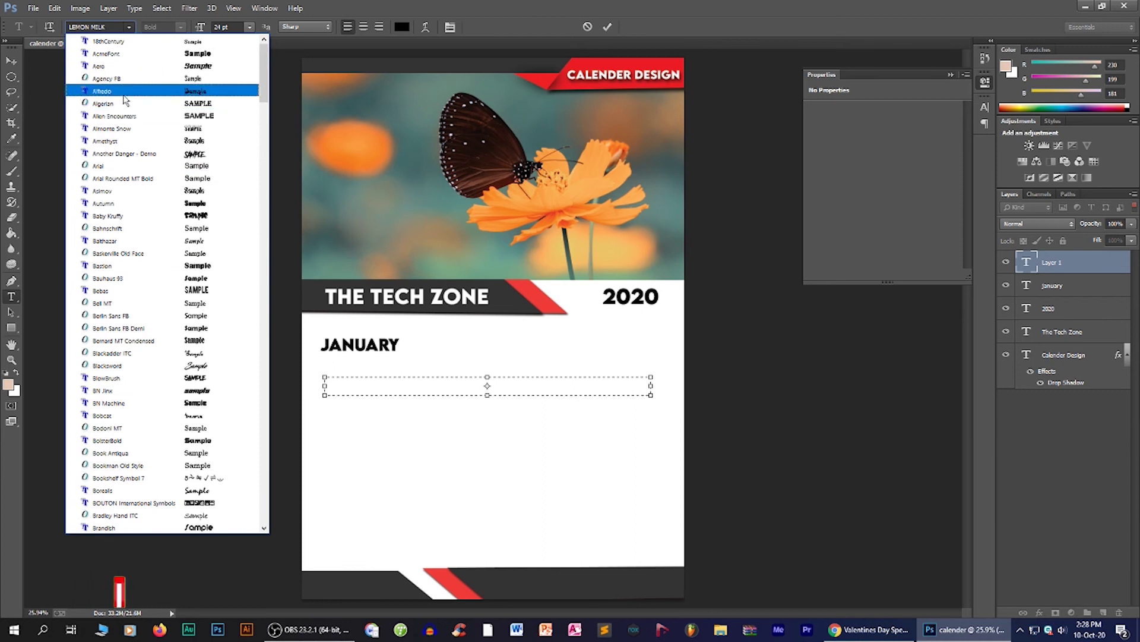
left_click(113, 166)
left_click(180, 28)
left_click(188, 118)
left_click(249, 28)
left_click(244, 168)
Step: Type the weekday names Sat through Fri with even spacing between them
type("Sat Sun")
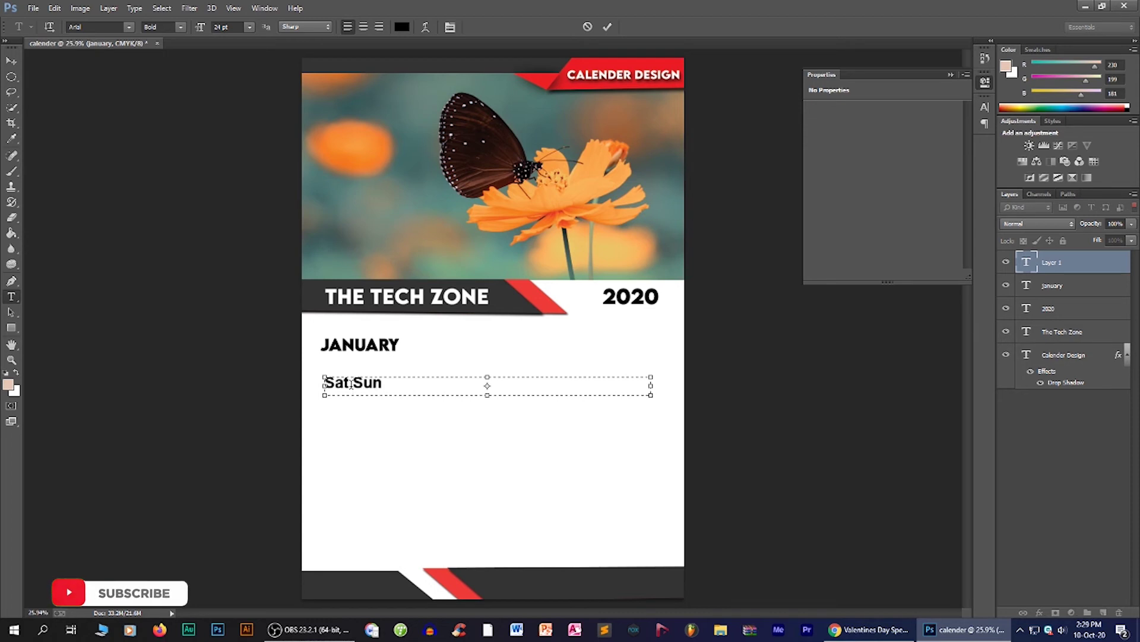
type(" Mon Tue Wed Thu Fri")
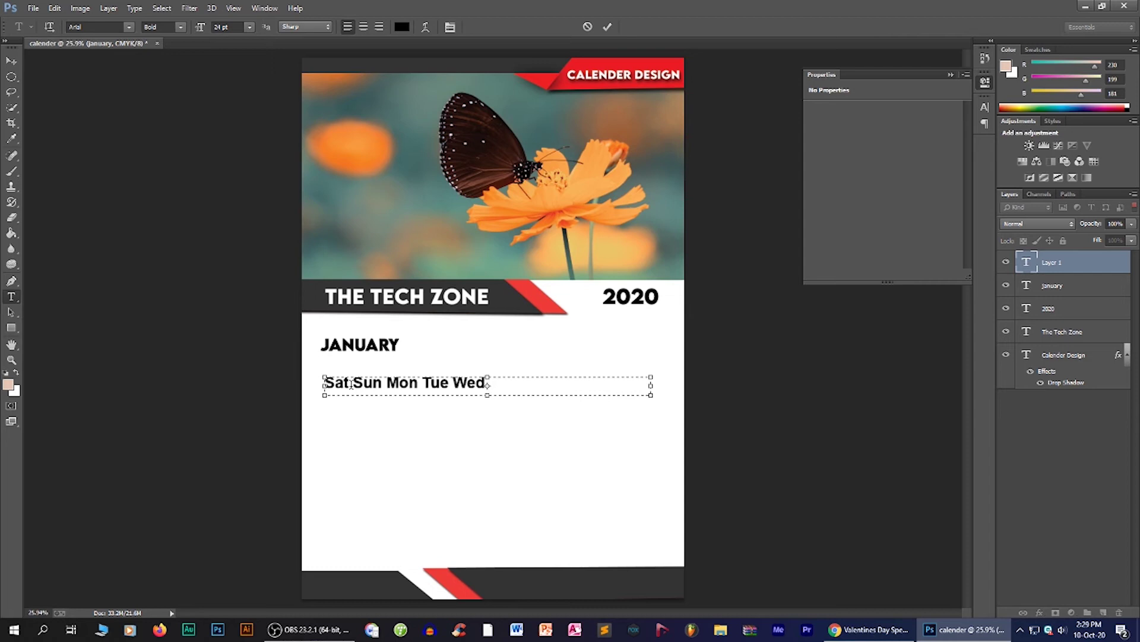
left_click(353, 381)
left_click(467, 383)
left_click(517, 383)
left_click(574, 383)
left_click(628, 383)
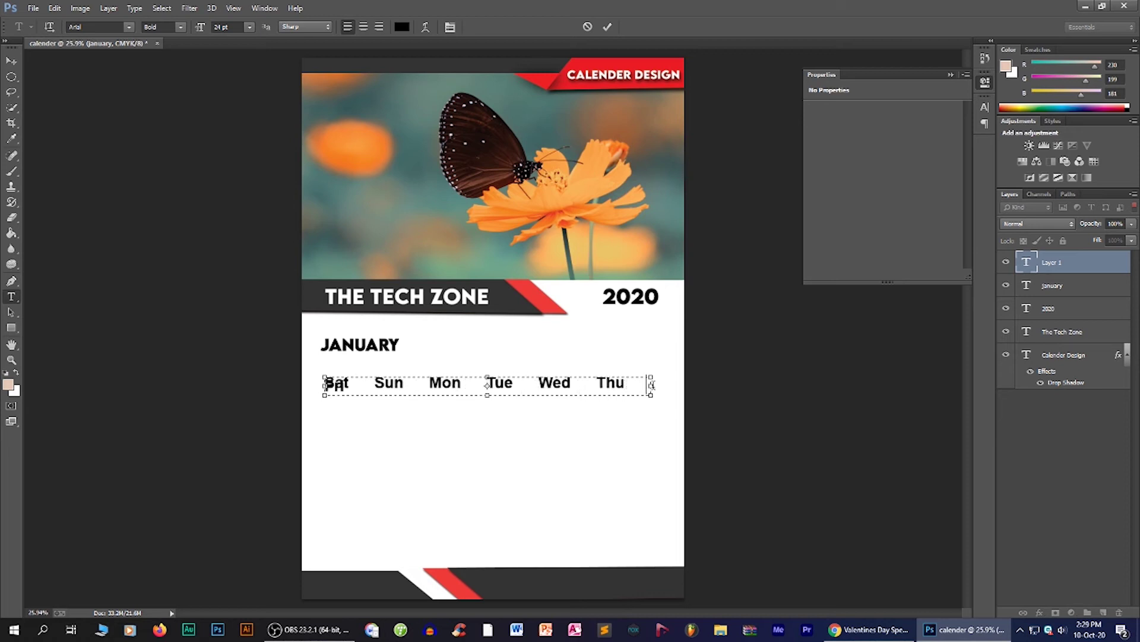
left_click(10, 60)
Step: Nudge the weekday row into position under JANUARY
key("shift+Right")
key("shift+Down")
key("Right")
key("Right")
key("Right")
key("Right")
key("shift+Up")
key("Left")
key("Left")
key("Left")
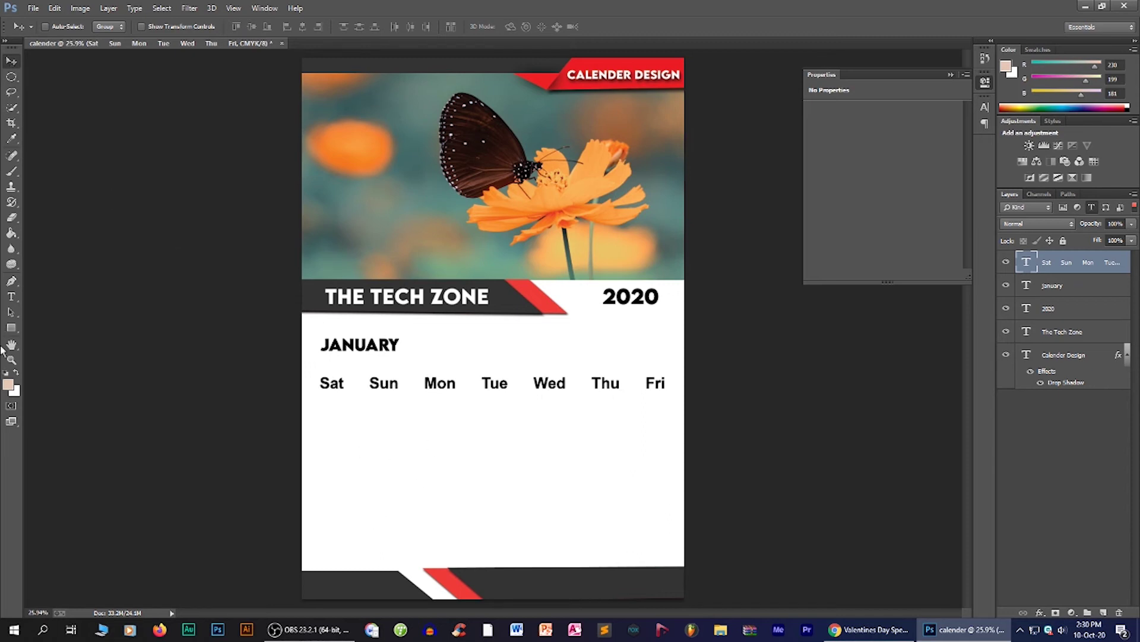
left_click(11, 296)
Step: Add the 01 02 03 date row and nudge it under Wed, Thu and Fri
left_click_drag(488, 406, 658, 424)
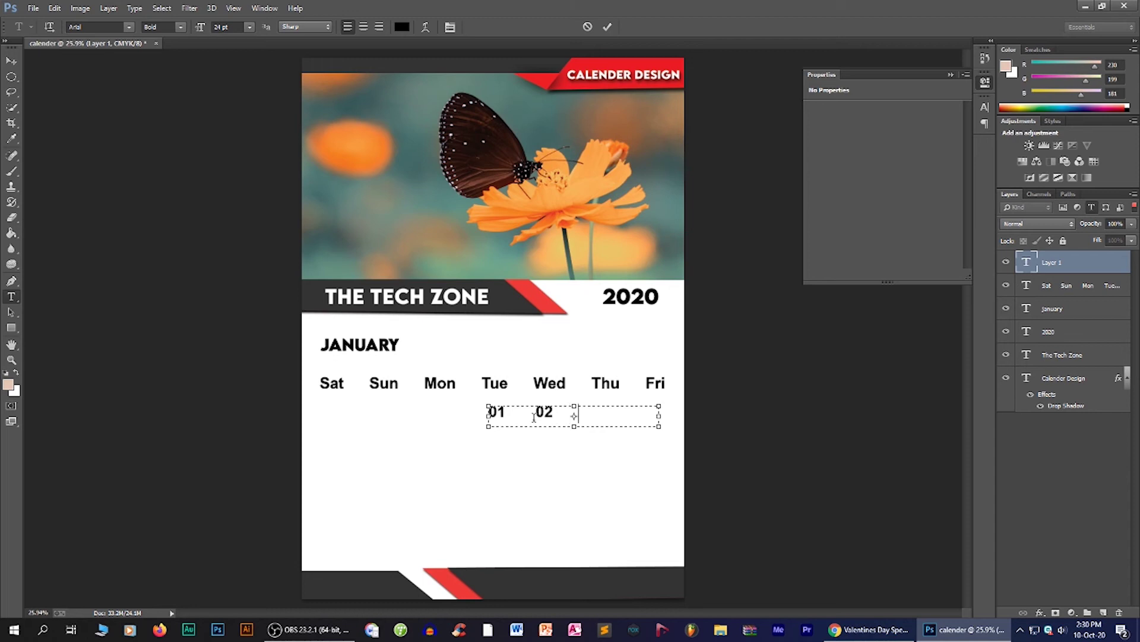
type("03")
left_click(11, 60)
left_click_drag(71, 97, 612, 414)
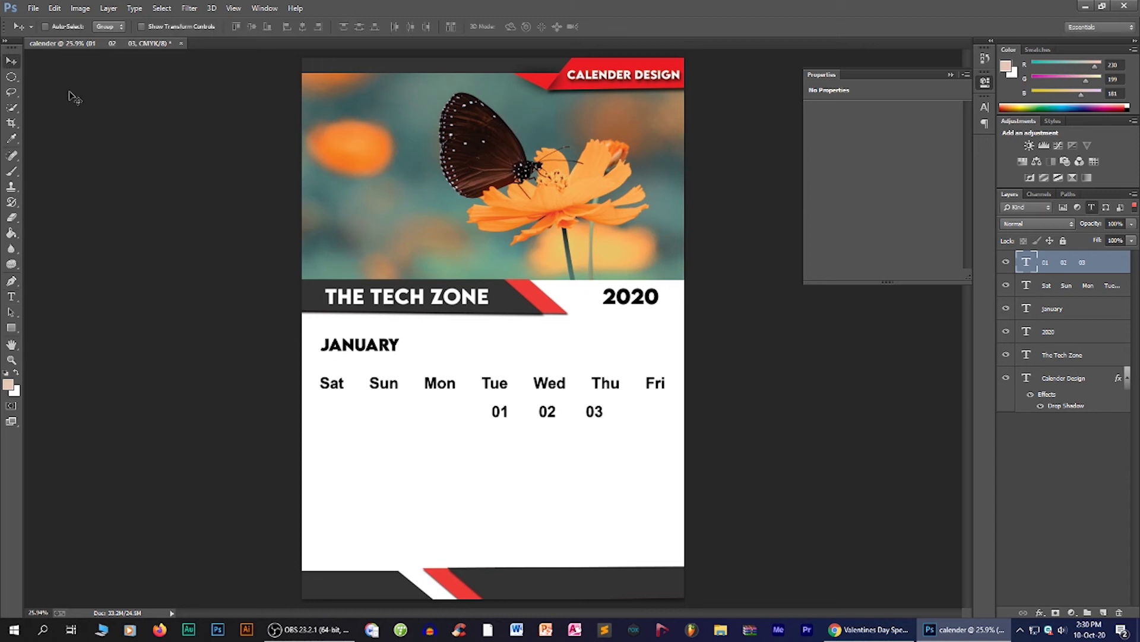
key("shift+Right")
key("shift+Right")
key("shift+Right")
key("shift+Down")
Step: Add the 04–10 date row, even out its spacing and align it under Sat–Fri
left_click(11, 296)
left_click_drag(325, 450, 675, 471)
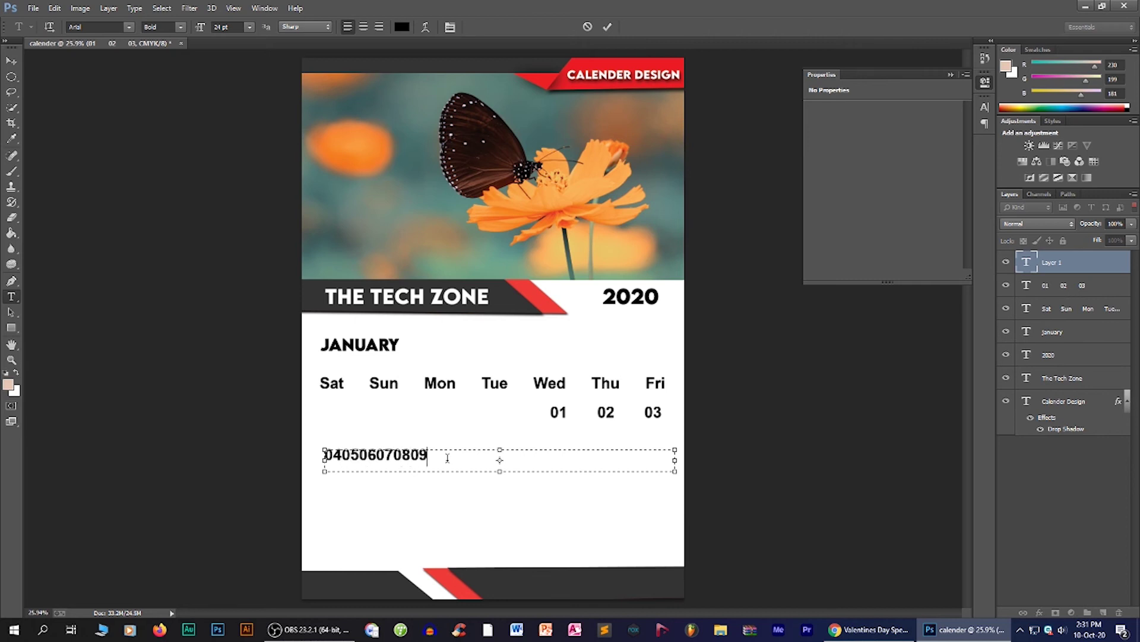
key("Right")
key("BackSpace")
key("BackSpace")
key("BackSpace")
key("Right")
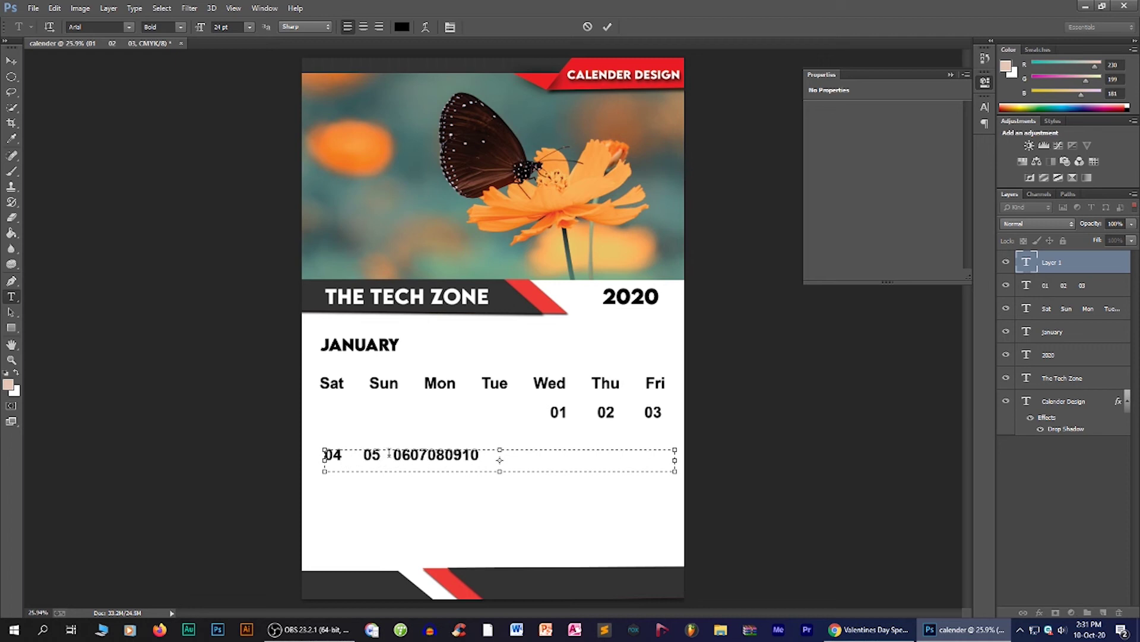
key("Right")
key("Right")
key("Right")
key("Right")
left_click(361, 455)
key("Right")
key("Right")
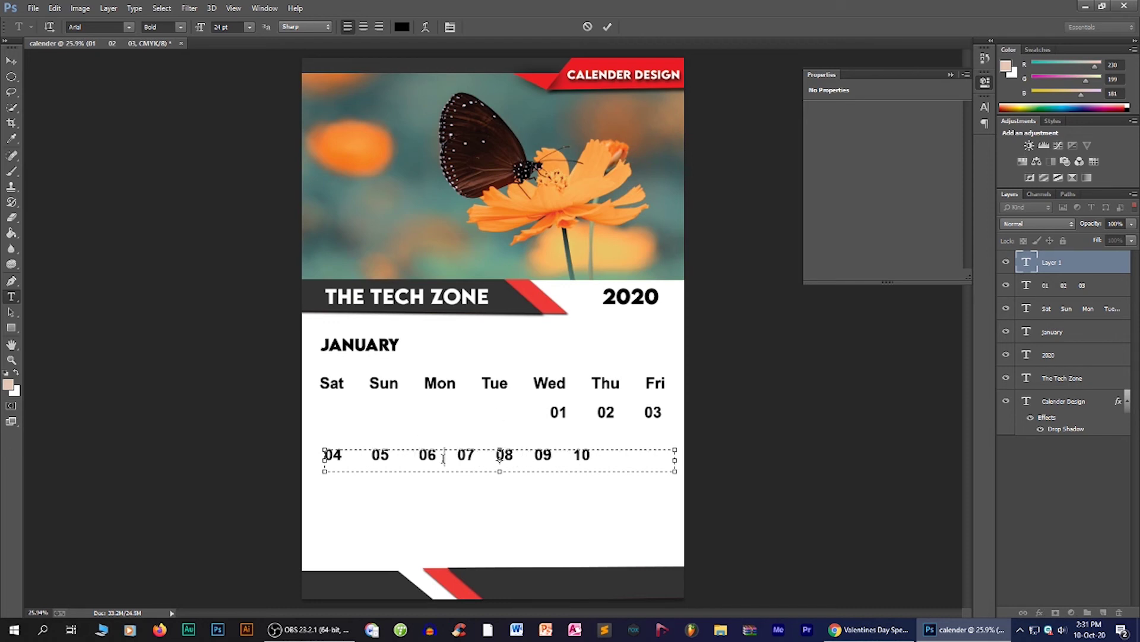
key("Right")
key("Right")
key("Right")
key("Right")
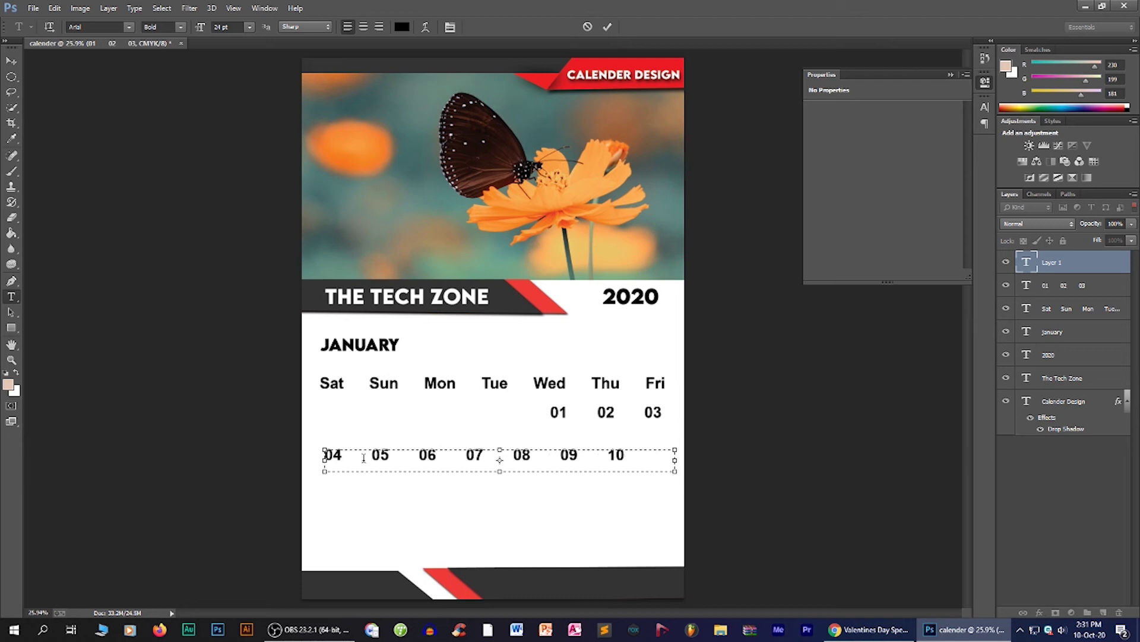
left_click(363, 457)
key("Right")
key("Right")
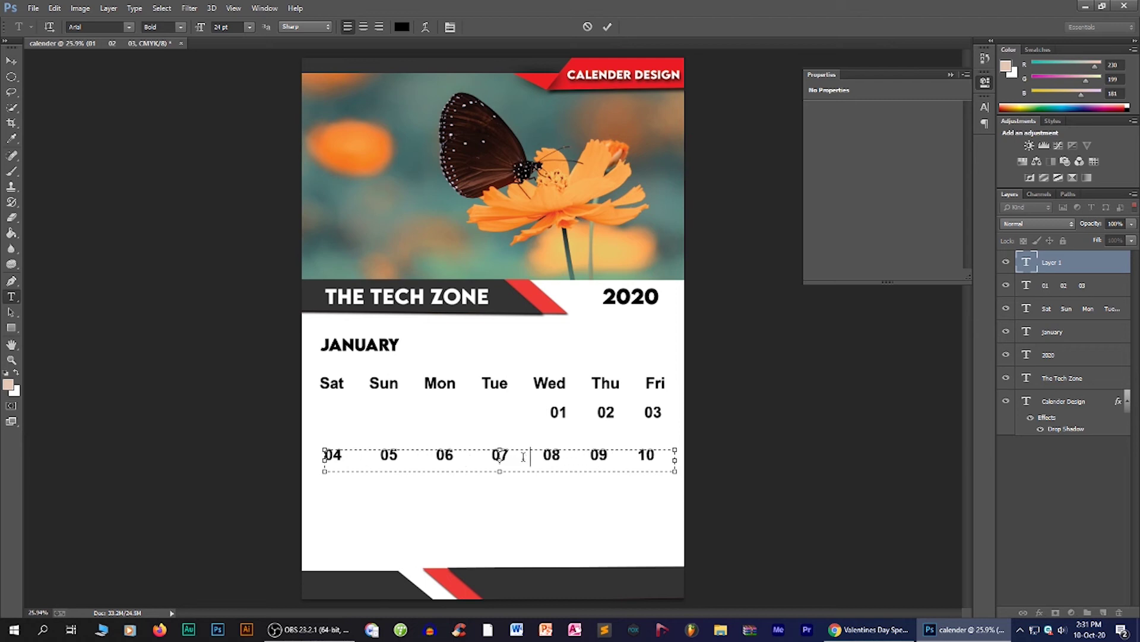
left_click(11, 60)
key("shift+Left")
key("shift+Left")
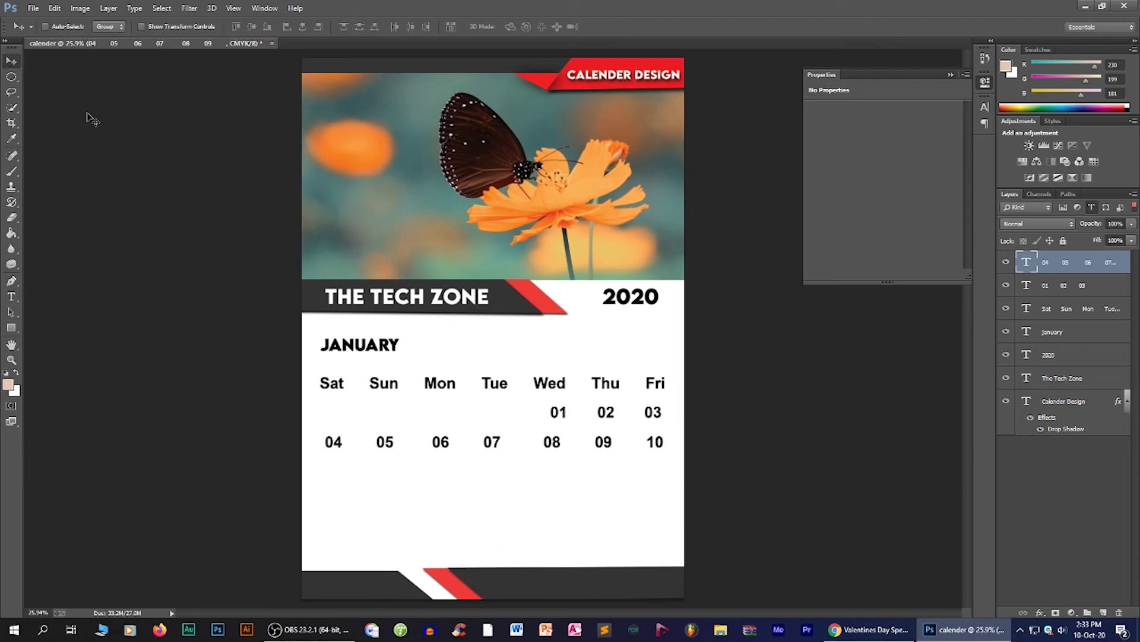
Step: Nudge the 04–10 and 01–03 rows left and widen the 01–03 spacing
key("Left")
key("Left")
key("Left")
left_click(1024, 285)
key("Left")
key("Left")
key("Left")
key("Left")
key("Left")
key("Left")
double_click(1026, 285)
left_click(634, 413)
left_click(581, 412)
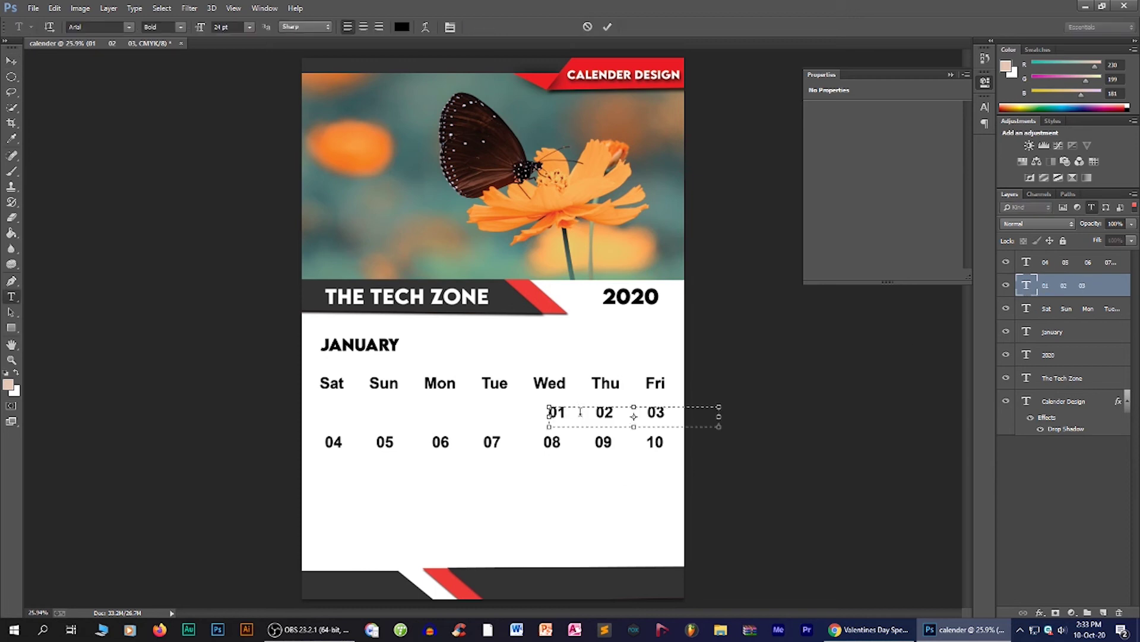
key("ctrl+Return")
key("v")
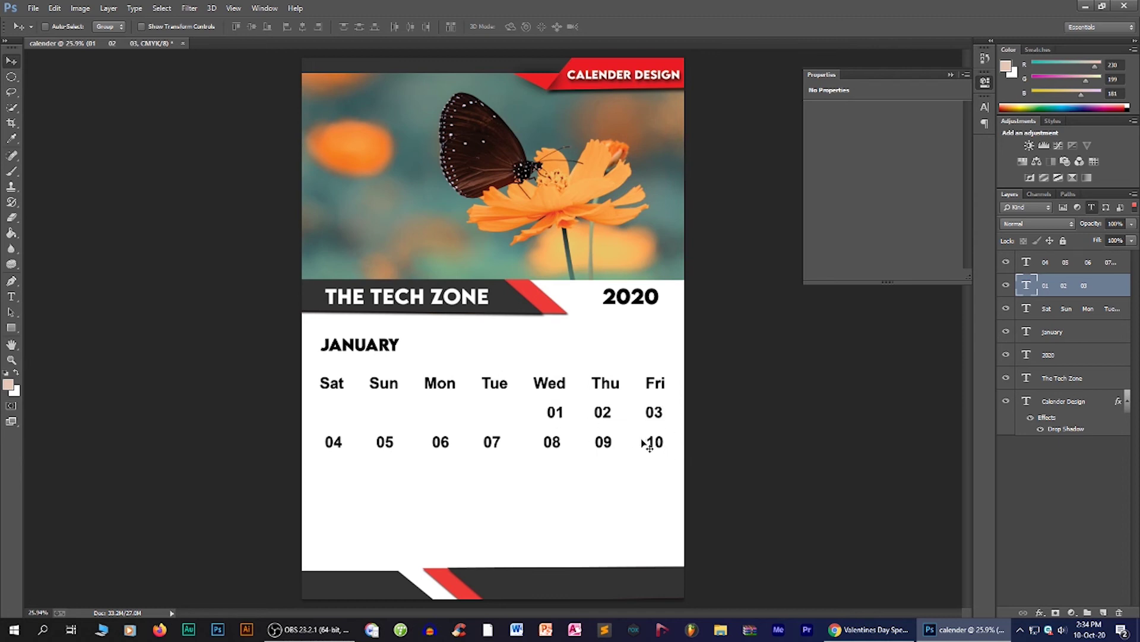
Step: Duplicate the 04–10 row three times, stacking the copies below as new rows
left_click(1065, 308)
left_click(1032, 260)
key("ctrl+j")
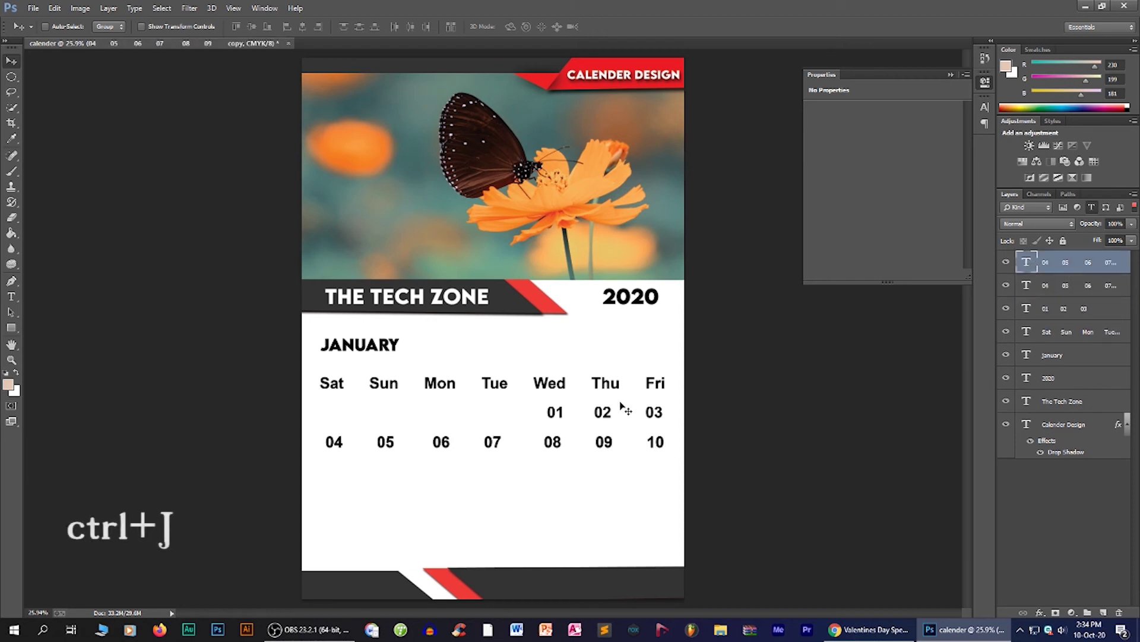
left_click_drag(611, 442, 610, 475)
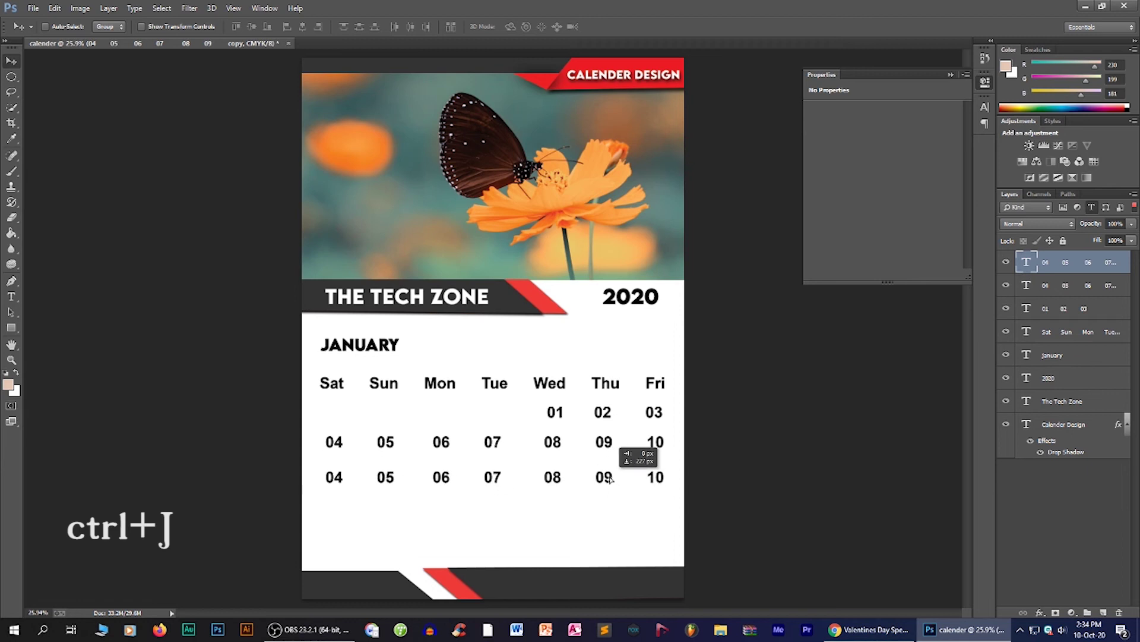
key("Right")
key("Right")
key("Right")
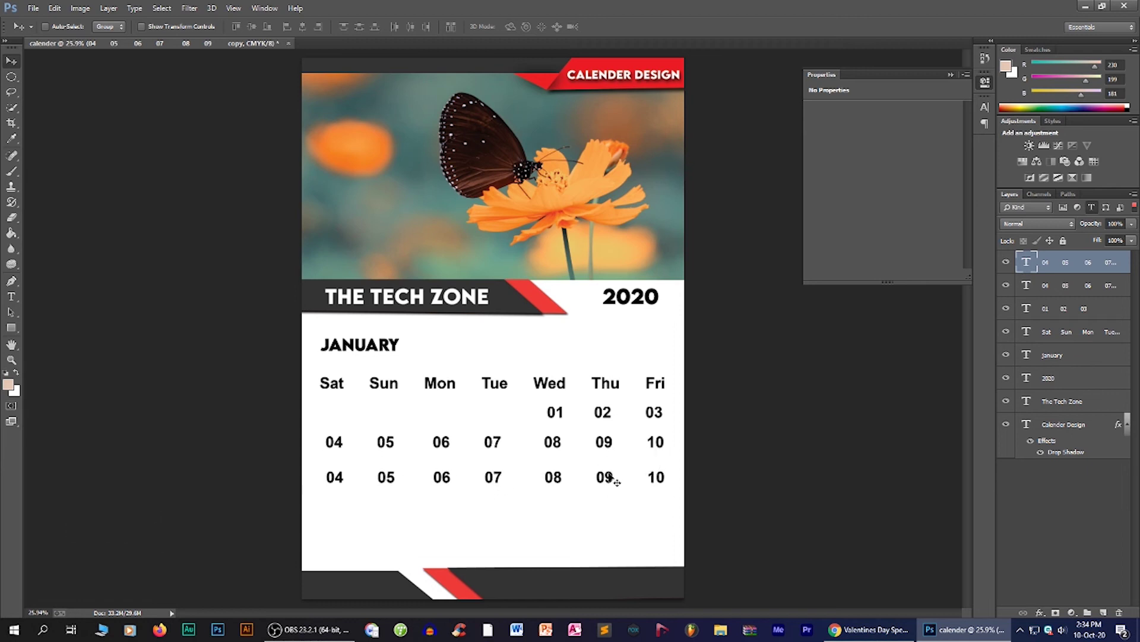
key("ctrl+j")
mouse_move(666, 471)
left_mouse_down()
mouse_move(666, 504)
mouse_move(608, 546)
left_mouse_up()
key("ctrl+j")
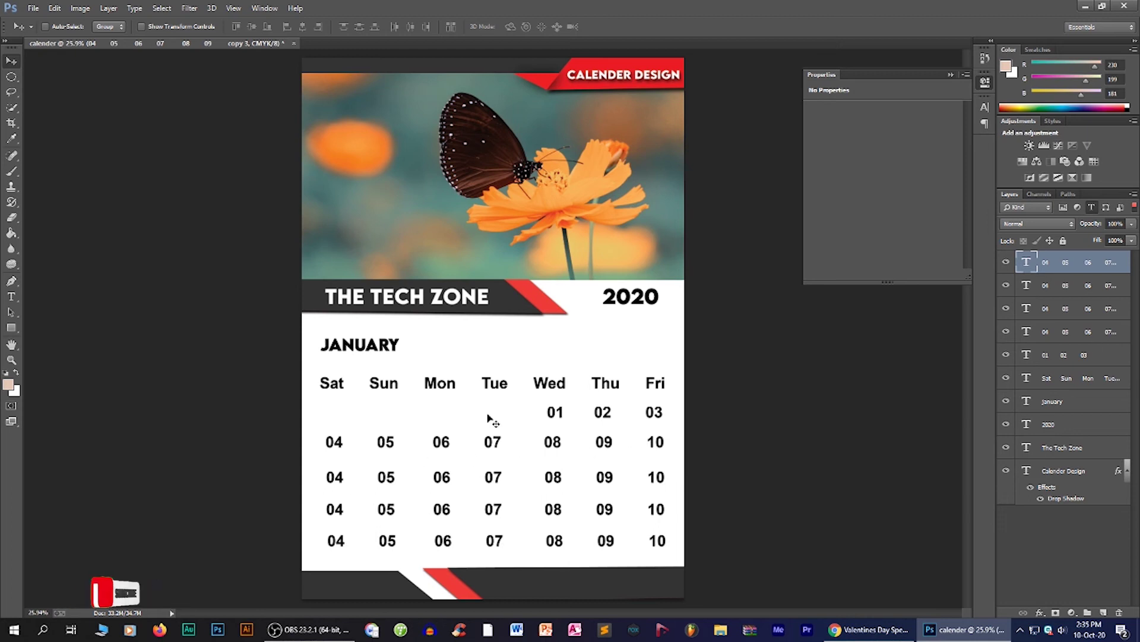
Step: Retype the second row's dates as 11 through 17
double_click(357, 476)
left_click(357, 477)
type("11")
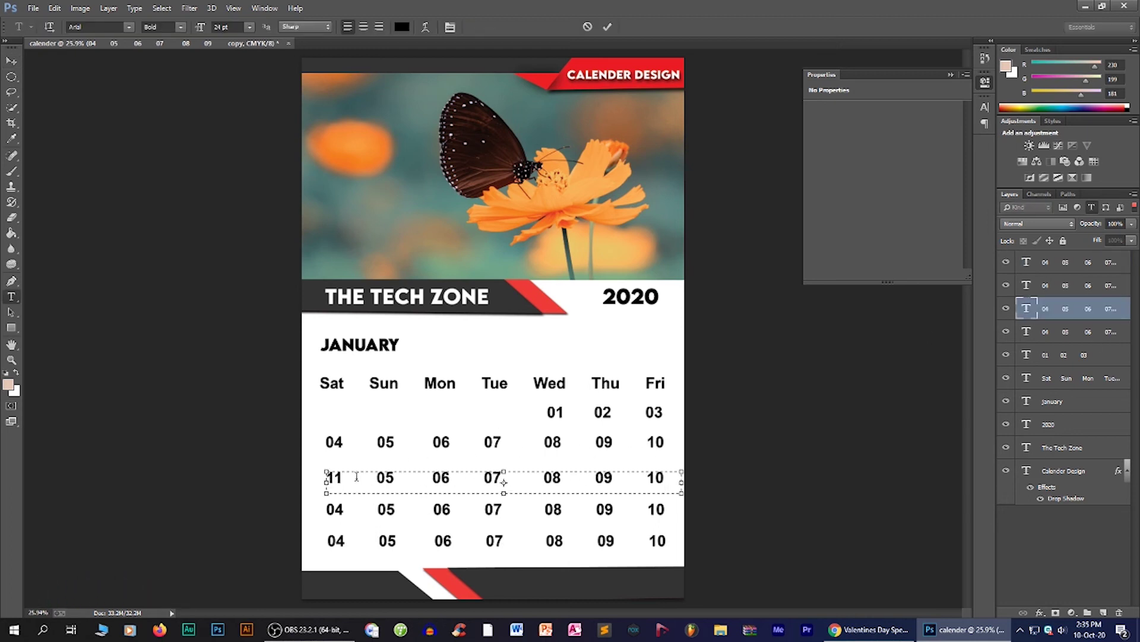
key("BackSpace")
key("BackSpace")
type("12")
key("Right")
key("Right")
key("Right")
key("BackSpace")
key("BackSpace")
type("13")
key("Right")
key("Right")
key("Right")
key("BackSpace")
key("BackSpace")
type("14")
key("Right")
key("Right")
key("Right")
key("BackSpace")
key("BackSpace")
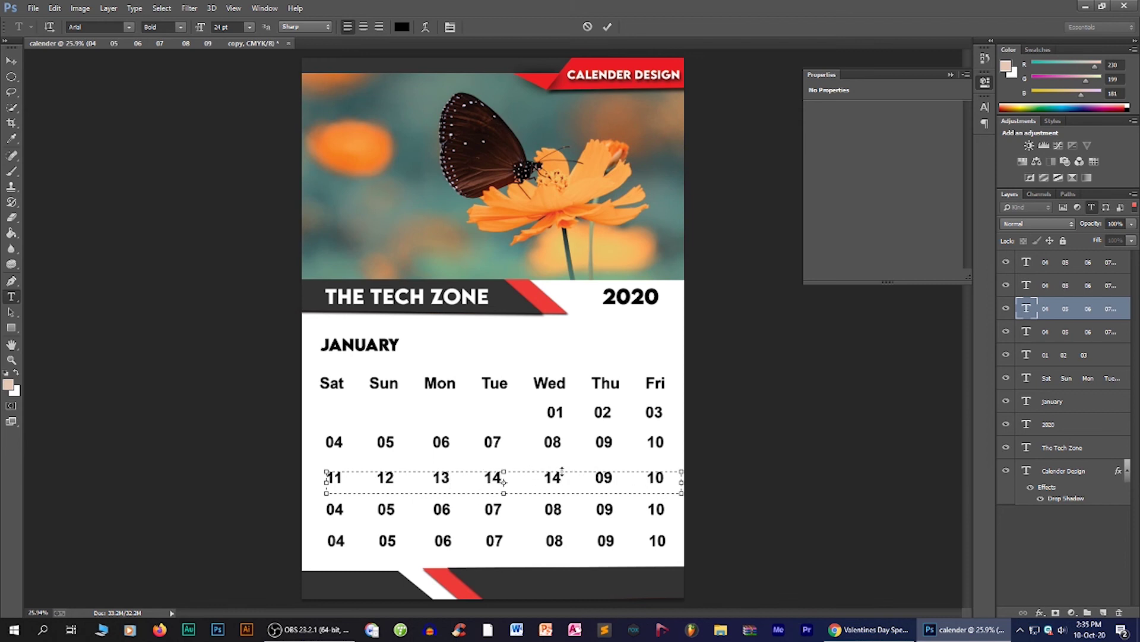
type("15")
key("Right")
key("Right")
key("Right")
key("BackSpace")
key("BackSpace")
type("1")
Step: Retype the third row's dates as 18 through 24
left_click(346, 509)
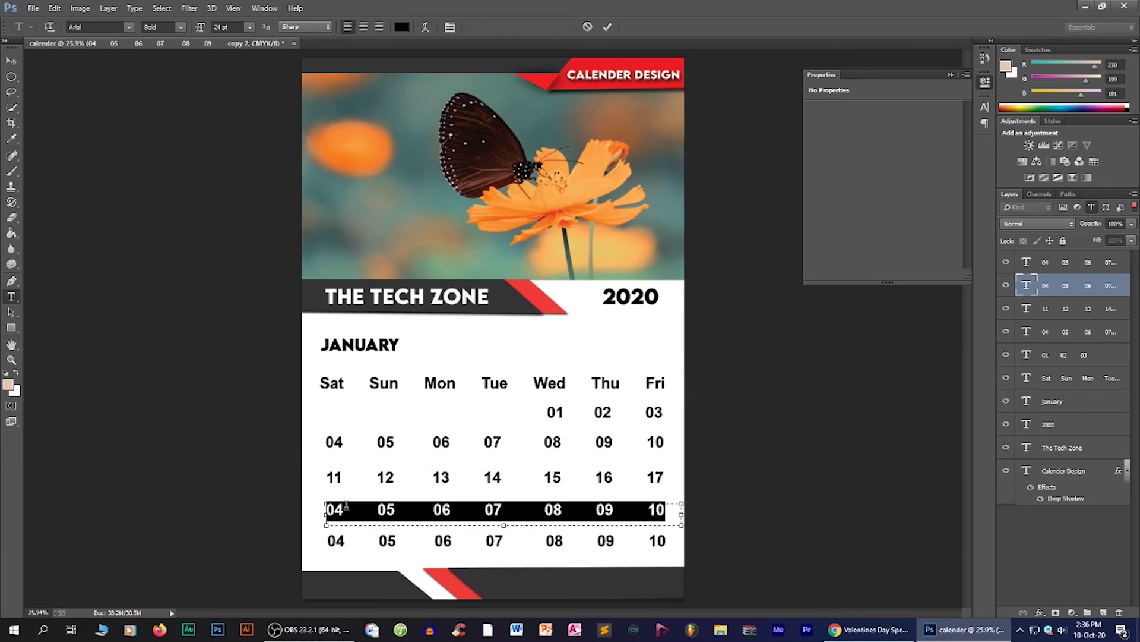
key("BackSpace")
key("BackSpace")
type("18")
key("Right")
key("Right")
key("Right")
key("BackSpace")
key("BackSpace")
type("19")
key("Right")
key("Right")
key("Right")
key("BackSpace")
key("BackSpace")
type("20")
key("Right")
key("Right")
key("Right")
key("BackSpace")
key("BackSpace")
type("21")
key("Right")
key("Right")
key("Right")
key("BackSpace")
key("BackSpace")
type("22")
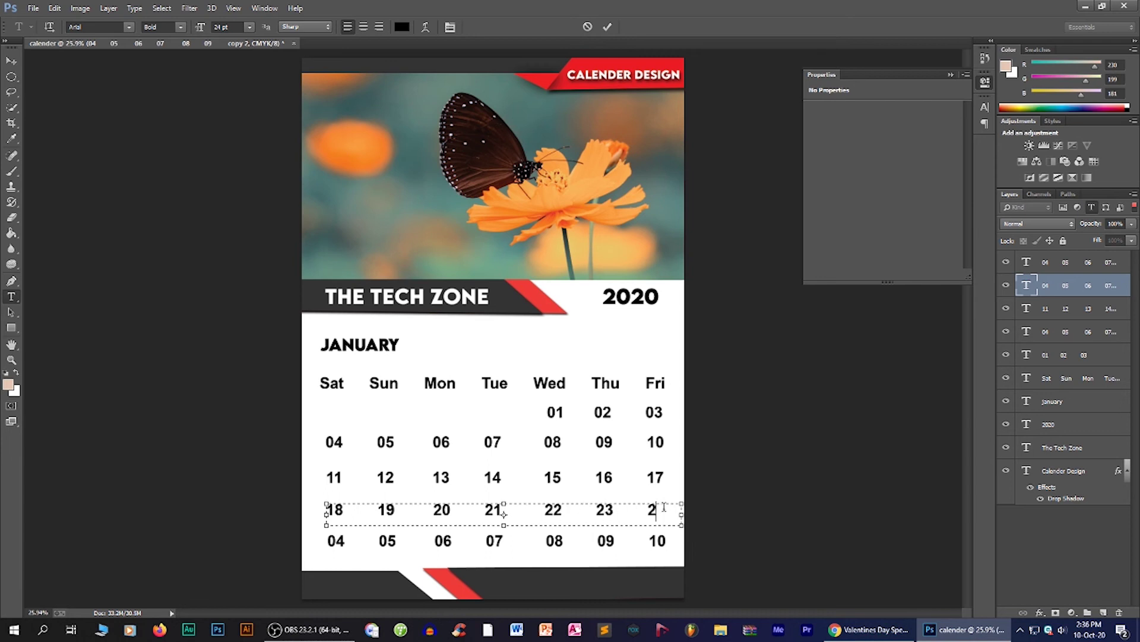
Step: Retype the last row's dates as 25 through 31
left_click(346, 538)
key("BackSpace")
key("BackSpace")
type("25")
key("Right")
key("Right")
key("Right")
key("BackSpace")
key("BackSpace")
type("26")
key("Right")
key("Right")
key("Right")
key("BackSpace")
key("BackSpace")
type("27")
key("Right")
key("Right")
key("Right")
key("BackSpace")
key("BackSpace")
type("28")
key("Right")
key("Right")
key("Right")
key("BackSpace")
key("BackSpace")
type("29")
key("Right")
key("Right")
key("Right")
key("BackSpace")
key("BackSpace")
type("30")
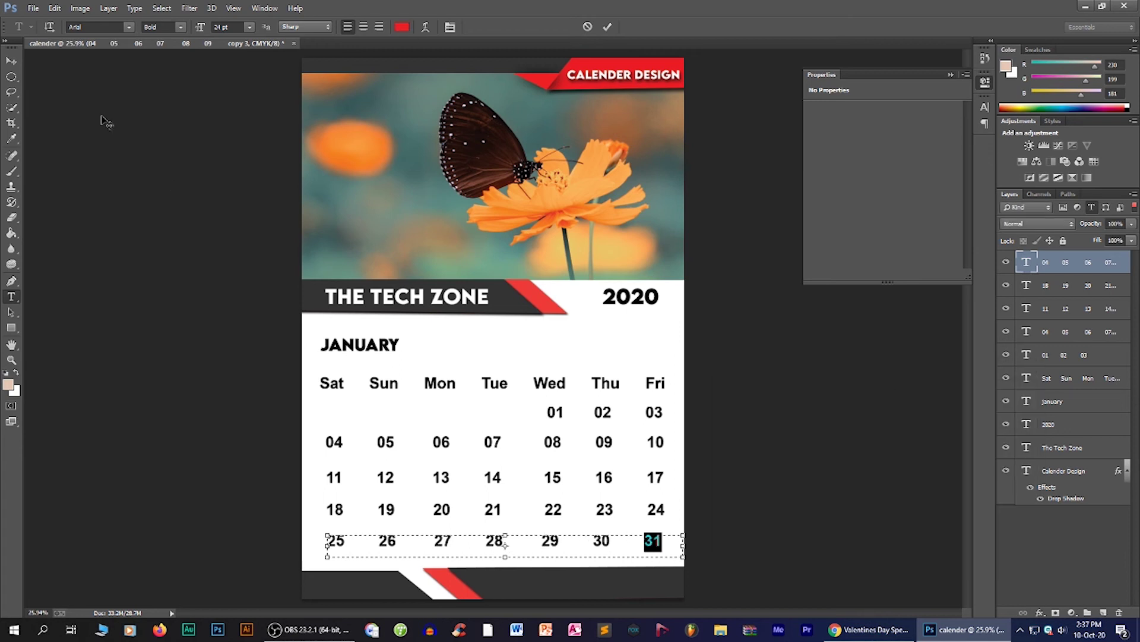
Step: Make dates 25, 18 and 24 red
double_click(336, 541)
left_click(401, 27)
key("Return")
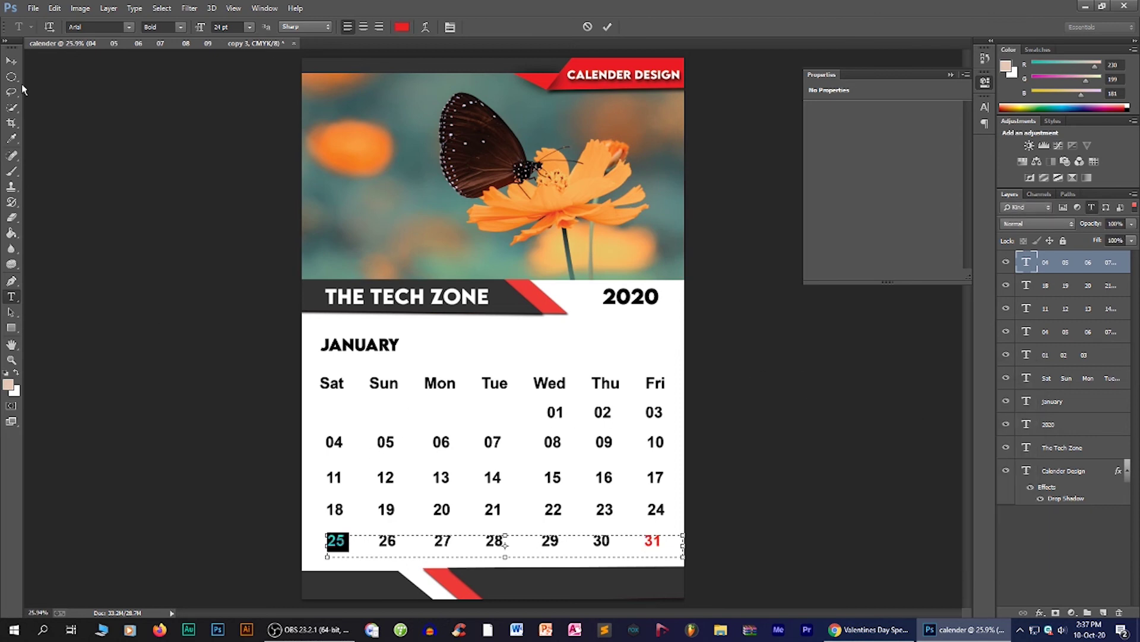
double_click(1026, 286)
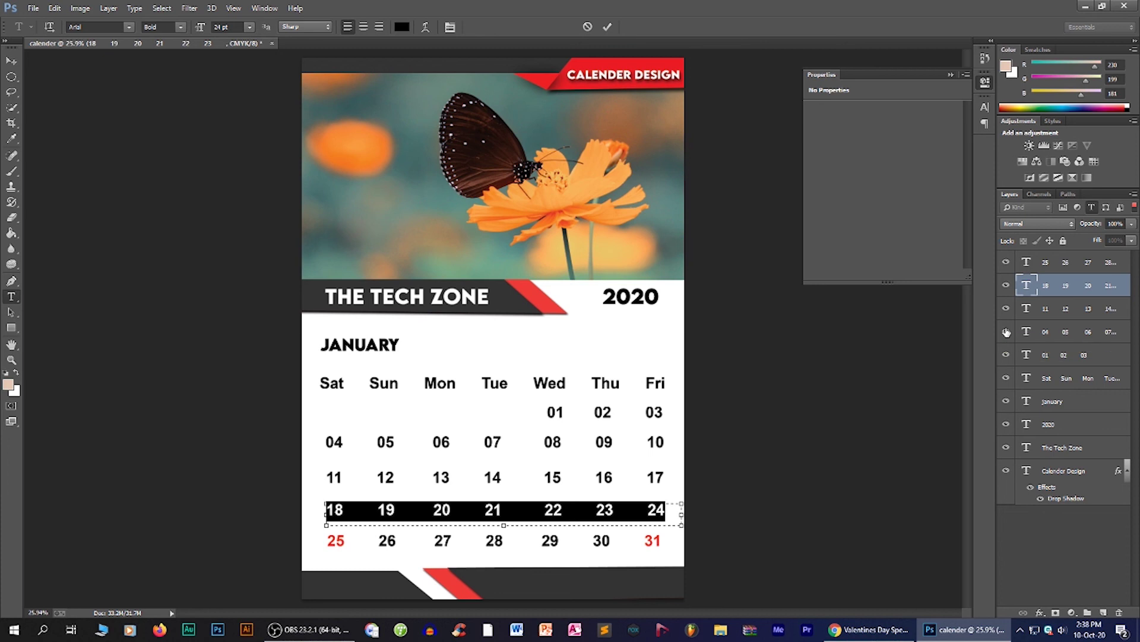
double_click(335, 510)
left_click(402, 27)
key("Return")
double_click(656, 509)
left_click(401, 26)
key("Return")
Step: Make dates 11 and 17 red
double_click(1026, 308)
double_click(335, 477)
left_click(402, 27)
key("Return")
double_click(655, 477)
left_click(401, 27)
key("Return")
Step: Make dates 04, 10 and 03 red and finish editing
double_click(1026, 285)
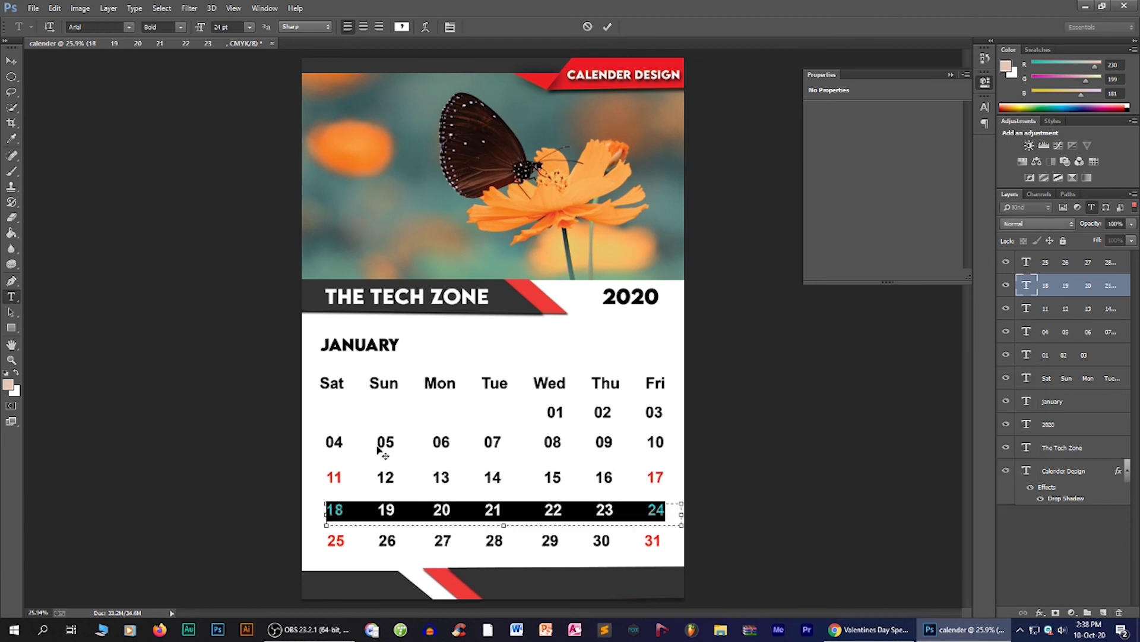
double_click(1027, 332)
double_click(334, 441)
left_click(402, 27)
key("Return")
double_click(656, 441)
left_click(401, 27)
key("Return")
double_click(1026, 355)
double_click(654, 413)
left_click(402, 27)
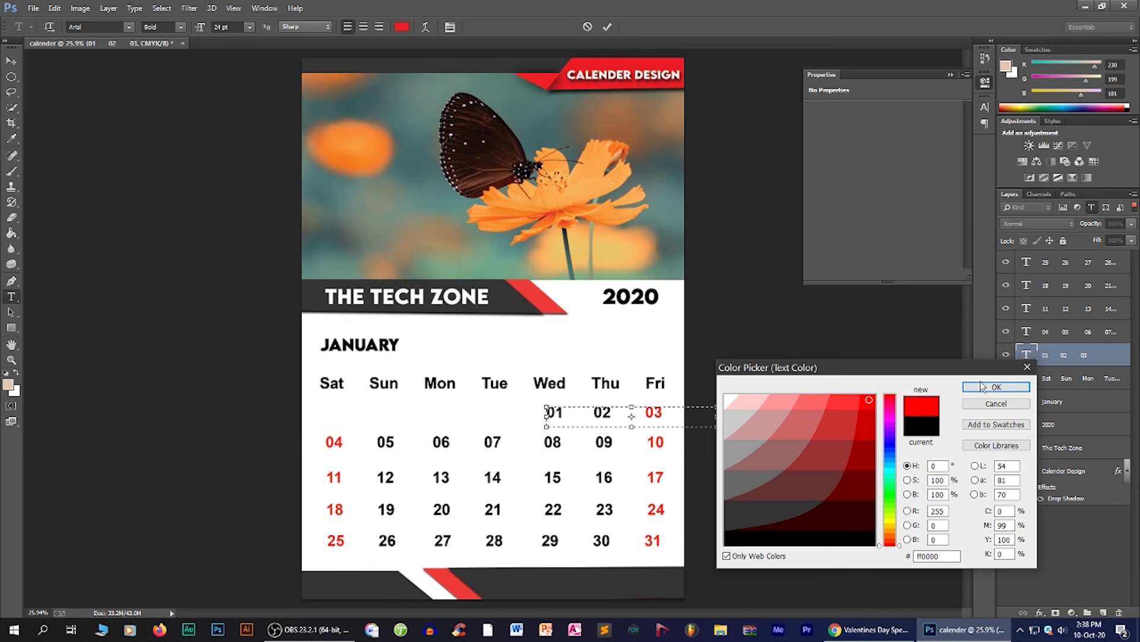
key("Return")
key("ctrl+Return")
Step: Place the linked logo file from the D: drive's logo intro folder
key("v")
left_click(24, 9)
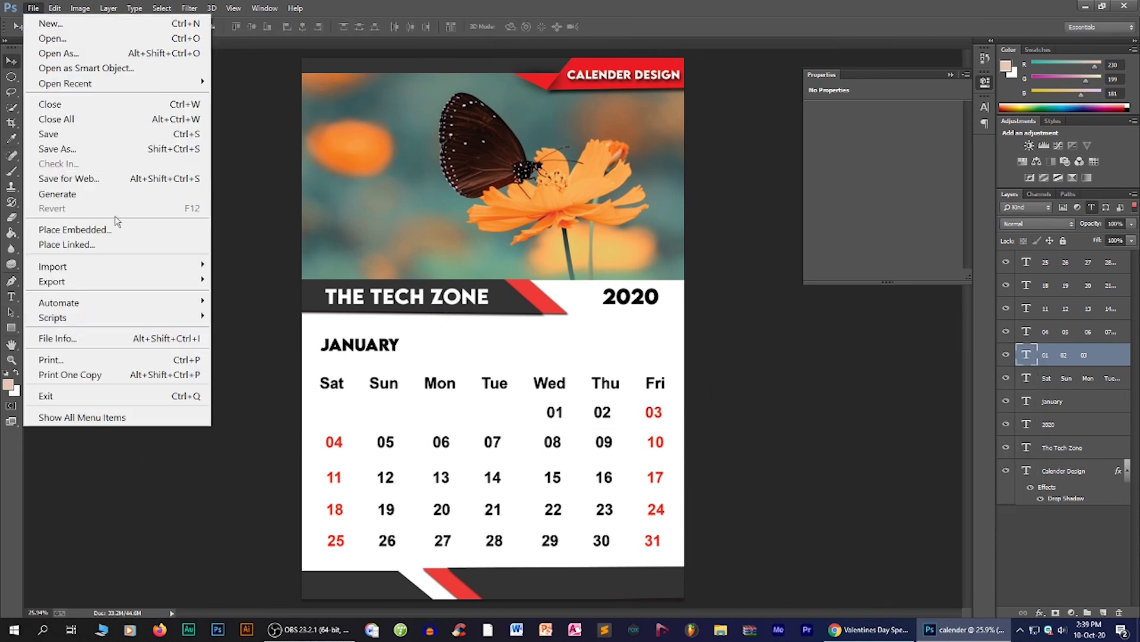
left_click(72, 244)
scroll(220, 357, "down", 1)
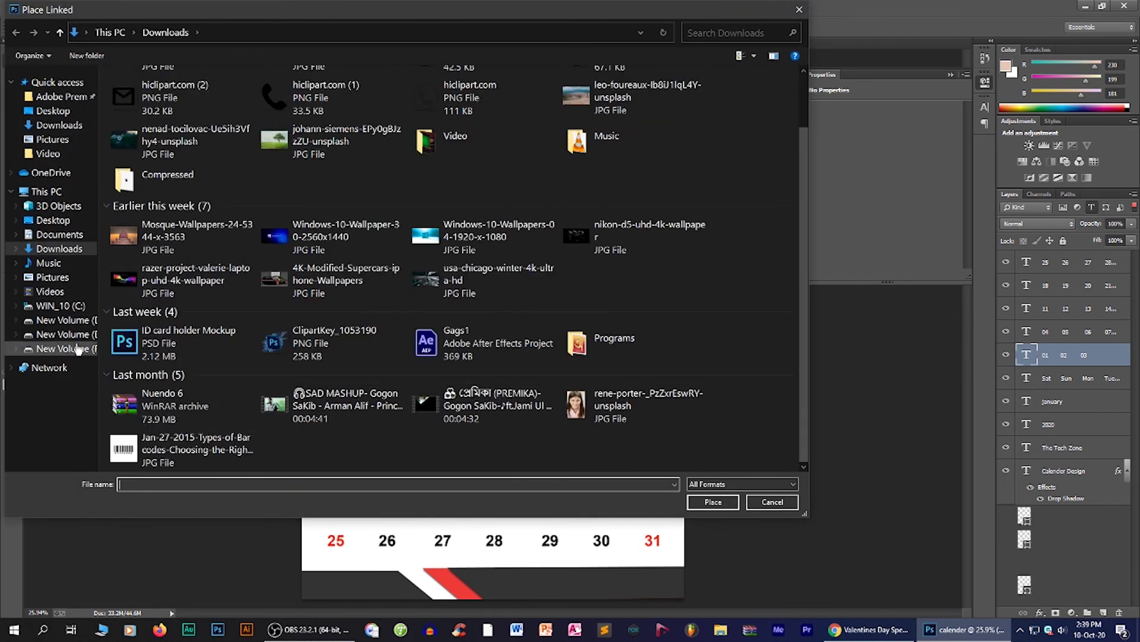
left_click(60, 319)
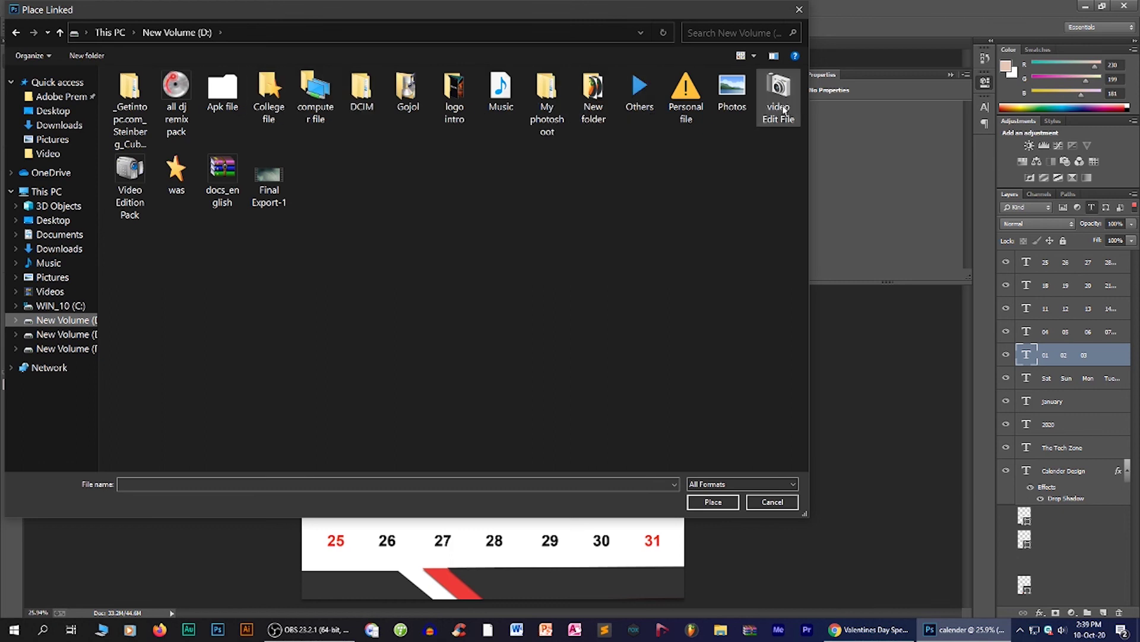
double_click(454, 98)
double_click(224, 214)
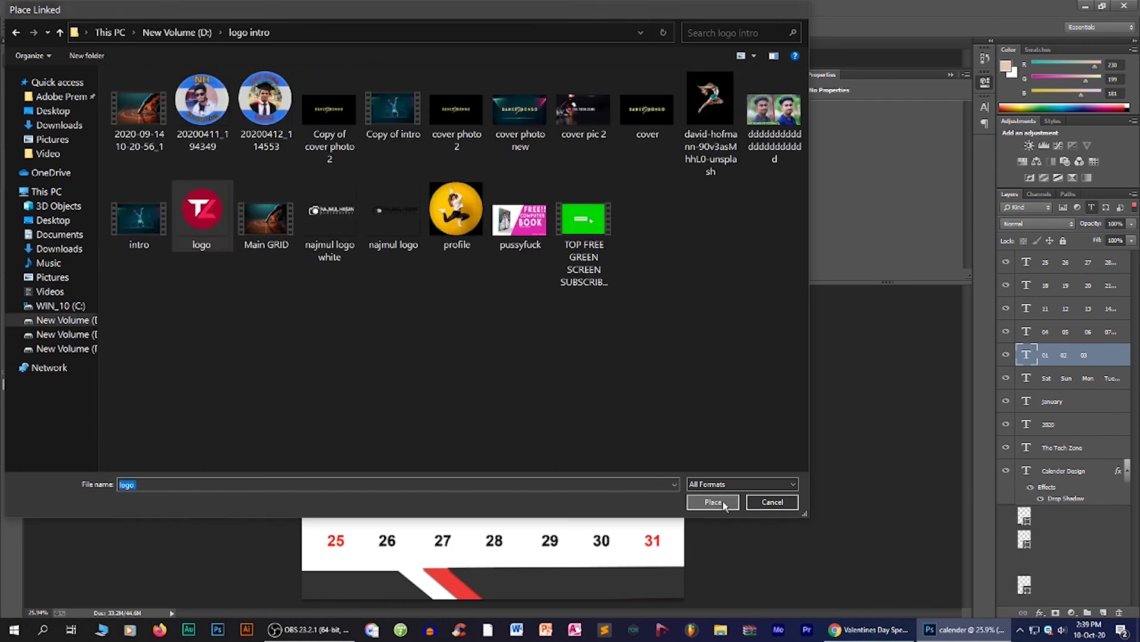
Step: Shrink the logo into a small footer badge with a stroke outline, then place the phone image
mouse_move(686, 519)
left_mouse_down()
mouse_move(333, 167)
mouse_move(373, 583)
left_mouse_up()
key("Return")
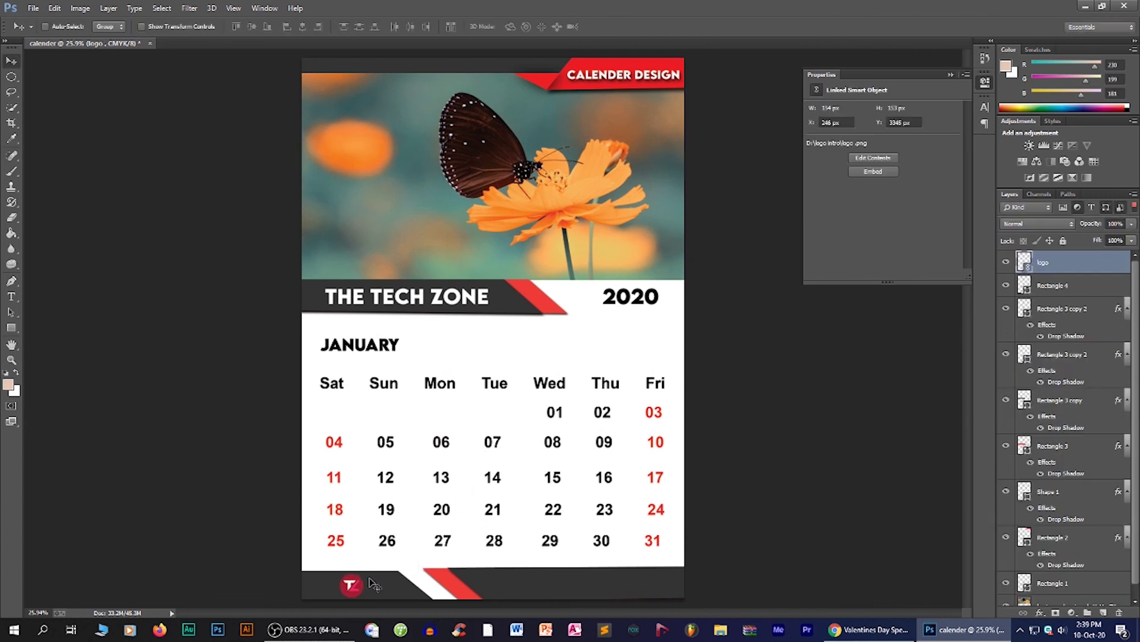
double_click(1093, 262)
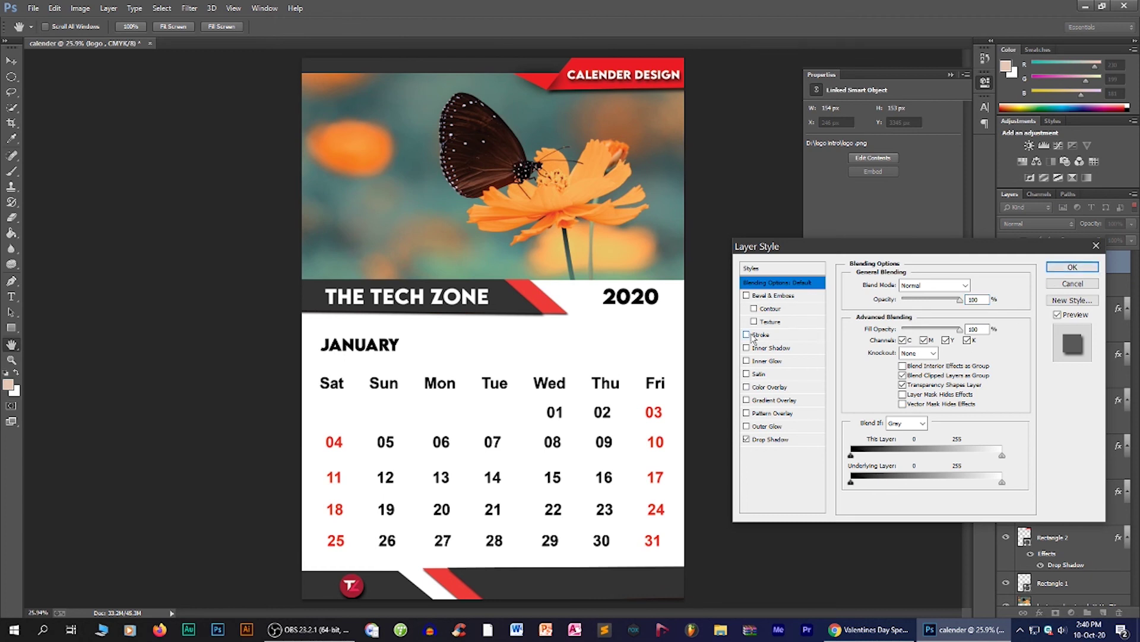
left_click(774, 336)
left_click(1072, 267)
left_click(33, 8)
left_click(59, 232)
Step: Place the phone icon, shrink it to a small size, and apply its Color Overlay and Drop Shadow
key("Return")
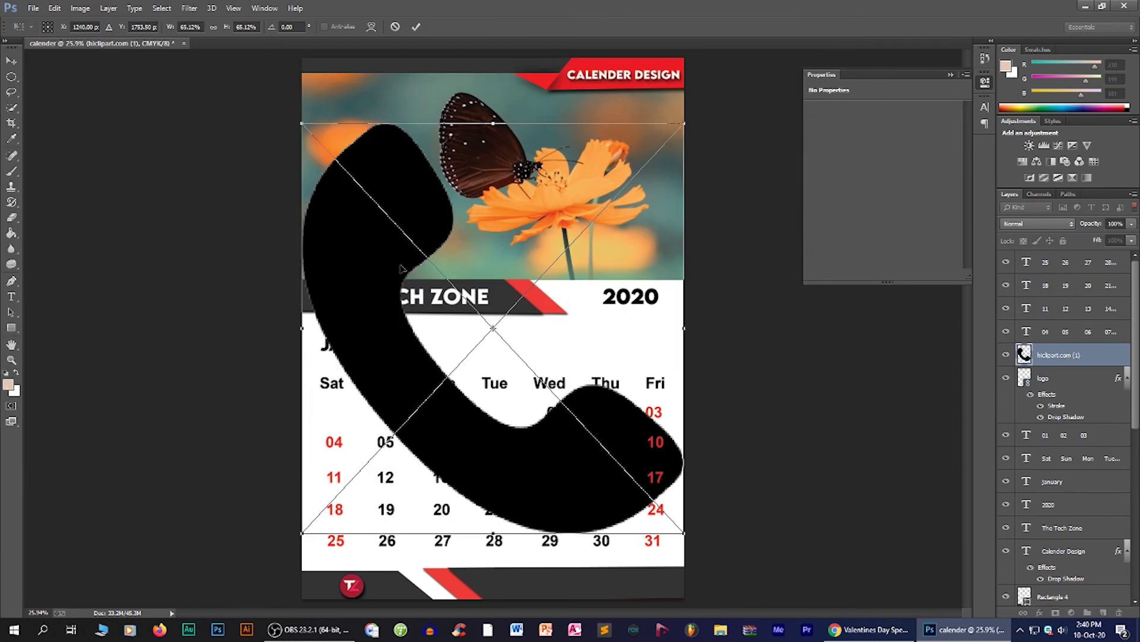
left_click_drag(687, 538, 312, 133)
key("Return")
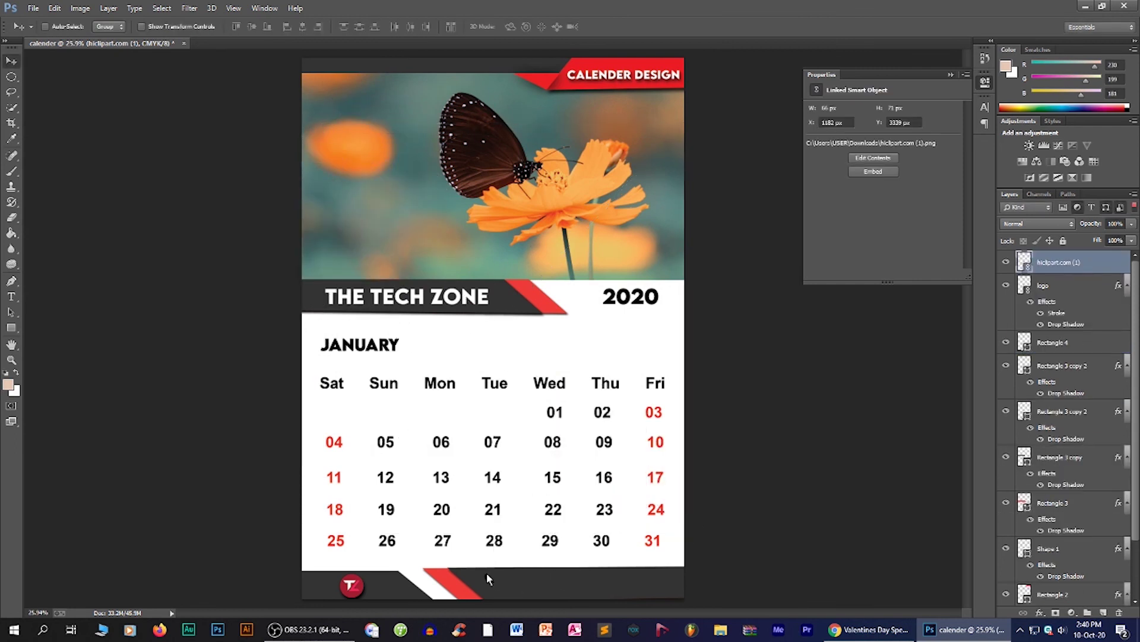
double_click(1105, 269)
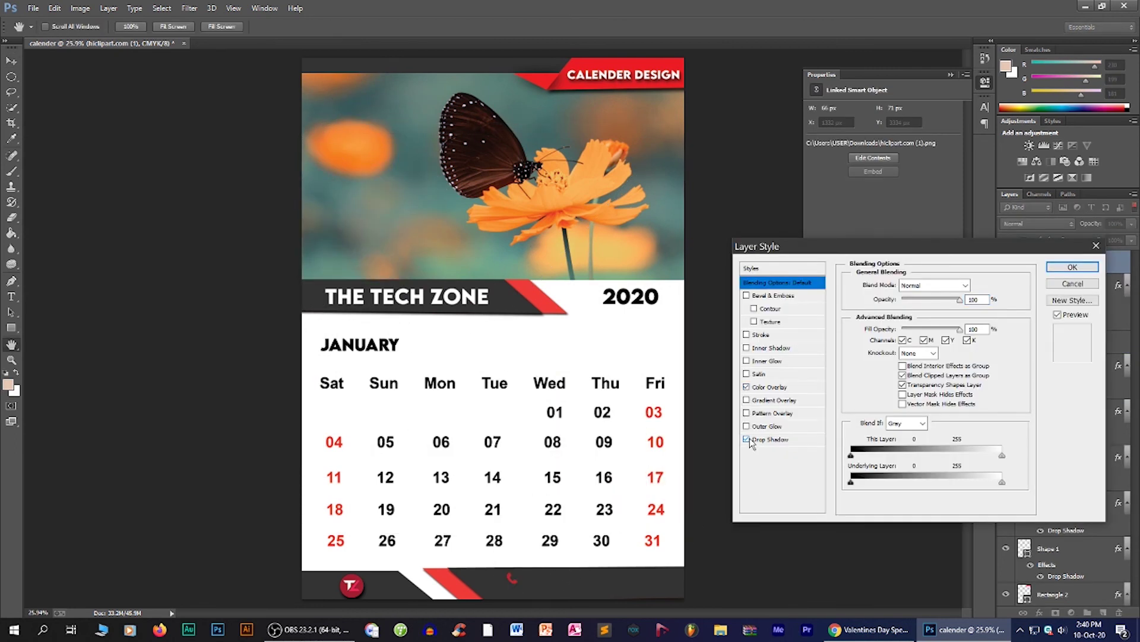
key("Return")
Step: Add the contact phone number in white text beside the phone icon
key("t")
left_click(541, 573)
key("Return")
left_click_drag(537, 576, 664, 591)
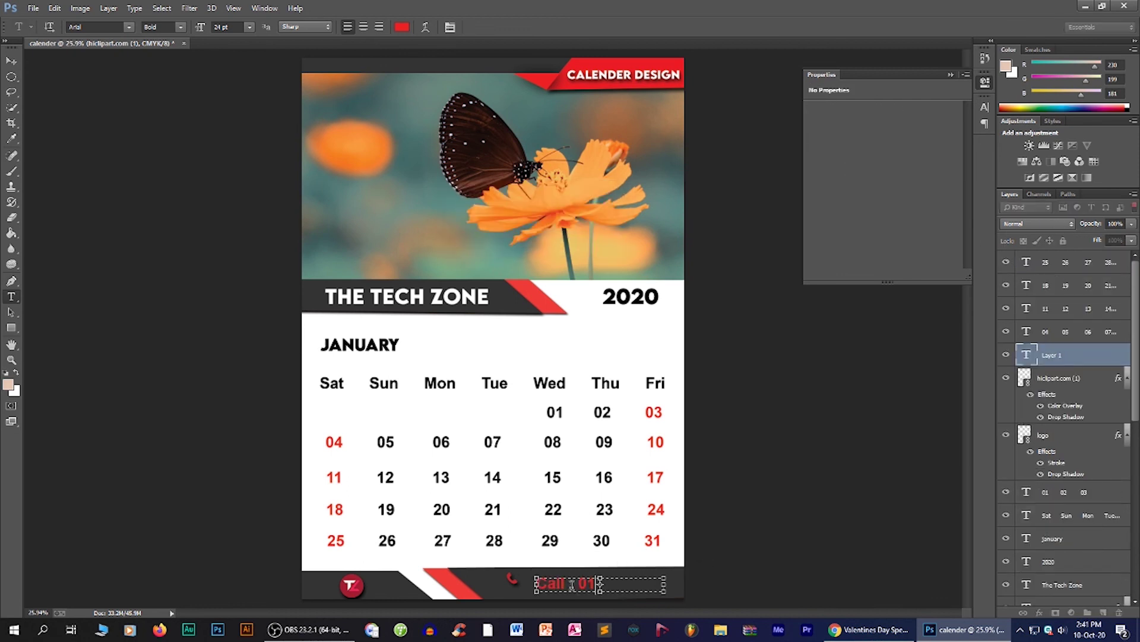
left_click(651, 389)
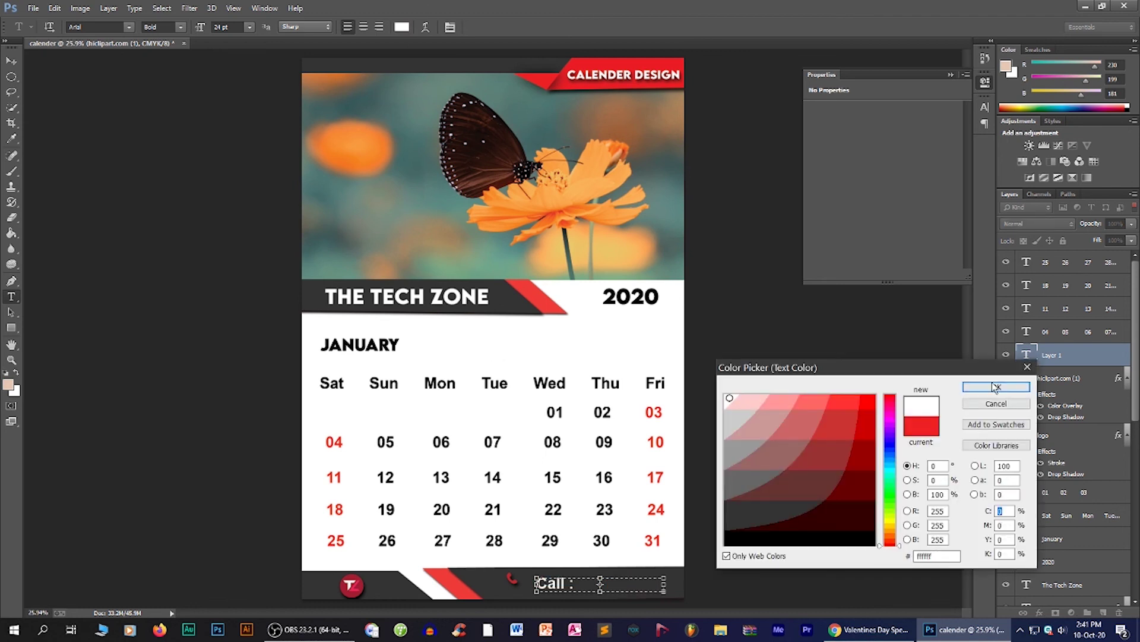
key("Return")
left_click(249, 27)
left_click(252, 145)
key("ctrl+Return")
key("shift+Up")
key("shift+Up")
key("shift+Up")
key("shift+Left")
key("shift+Left")
key("shift+Left")
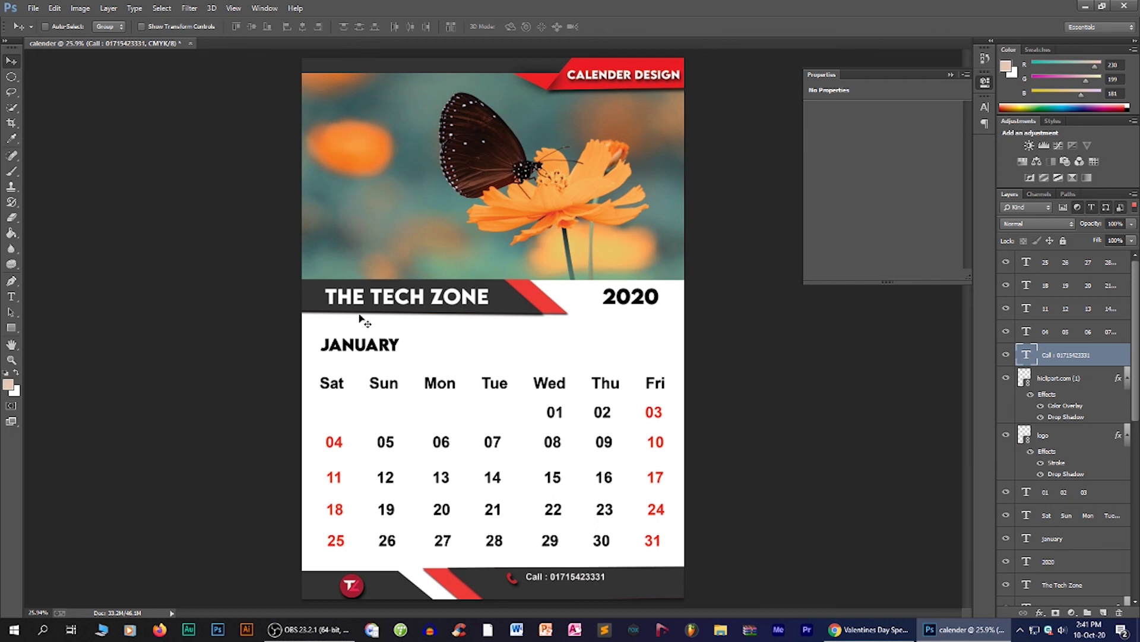
Step: Place the linked envelope icon in the footer with its Color Overlay and Drop Shadow
left_click(32, 8)
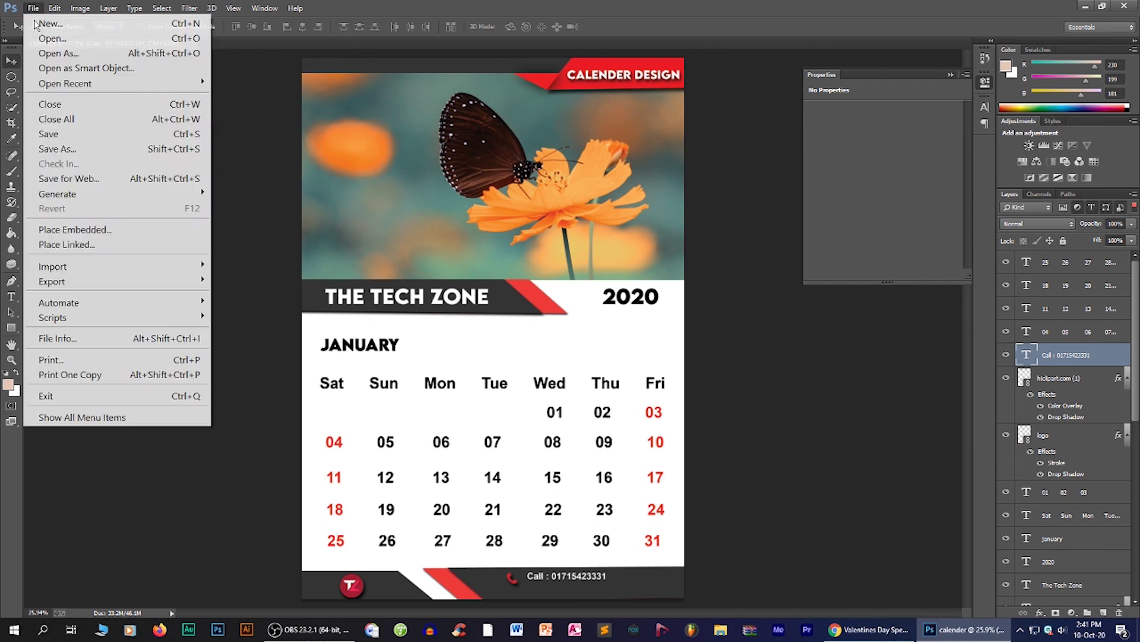
left_click(65, 244)
left_click(178, 153)
left_click(713, 502)
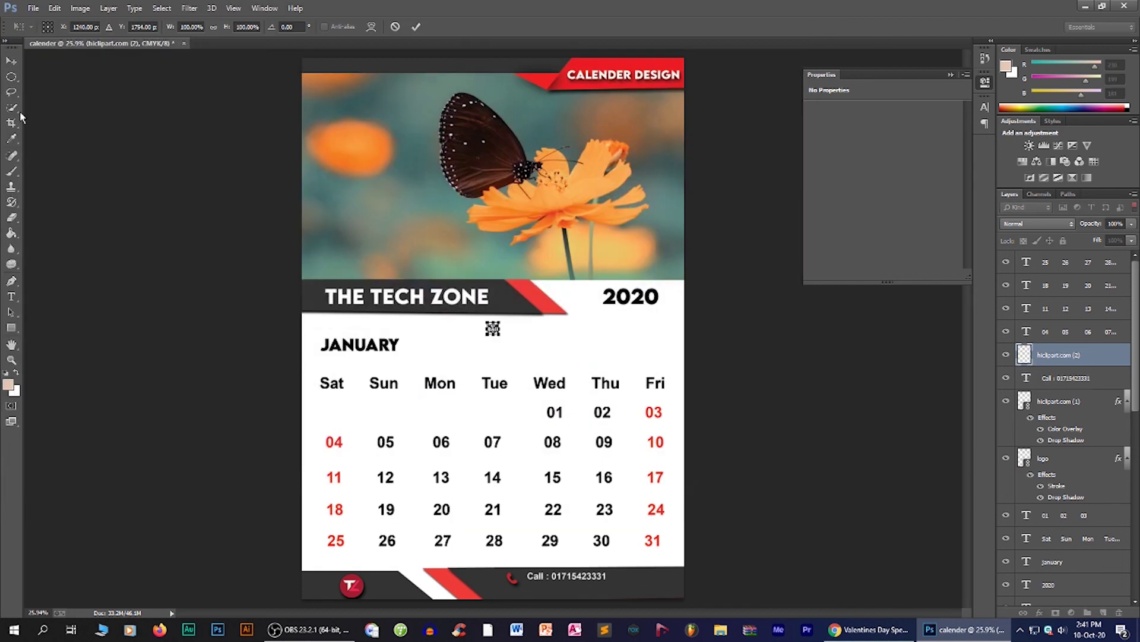
key("Return")
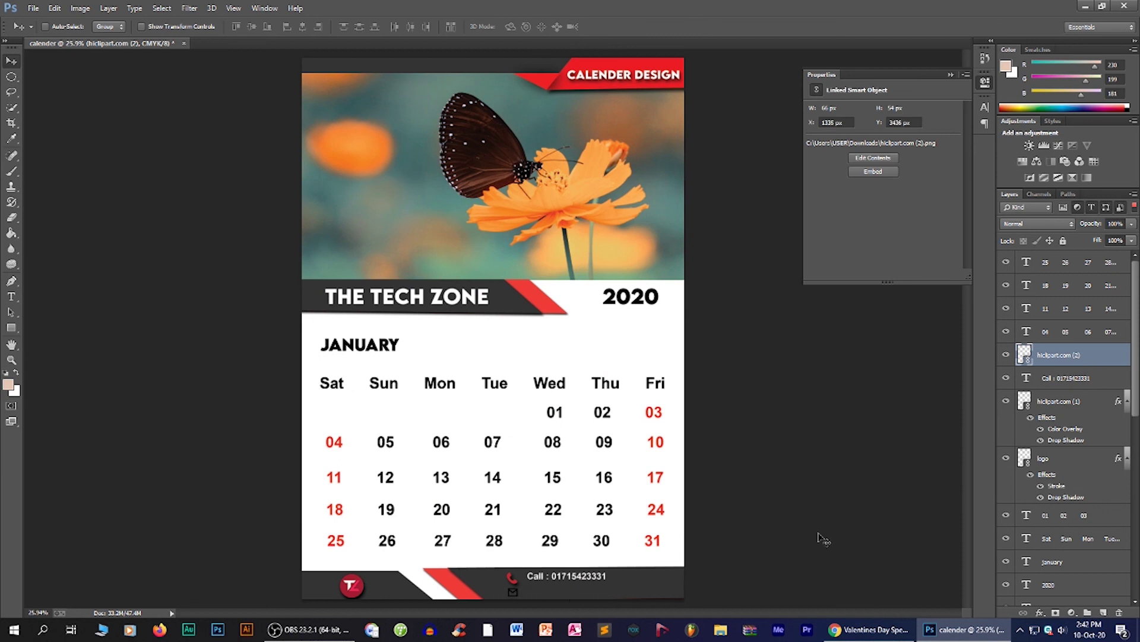
double_click(1088, 357)
key("Return")
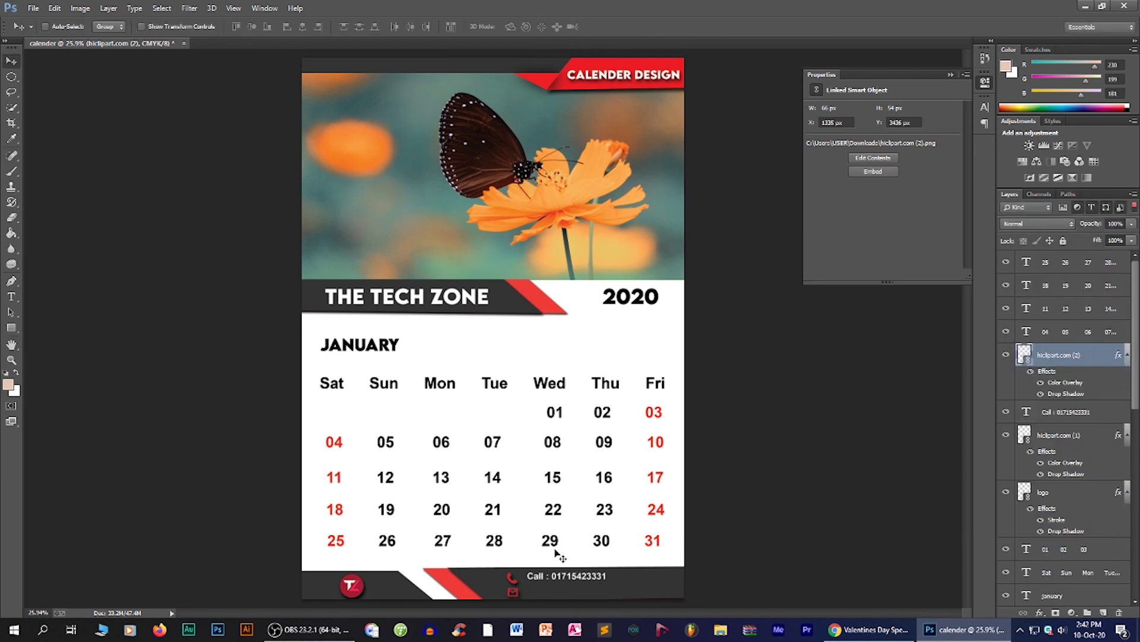
Step: Type the contact e-mail line beside the envelope icon and nudge it into alignment
left_click(11, 296)
left_click(536, 588)
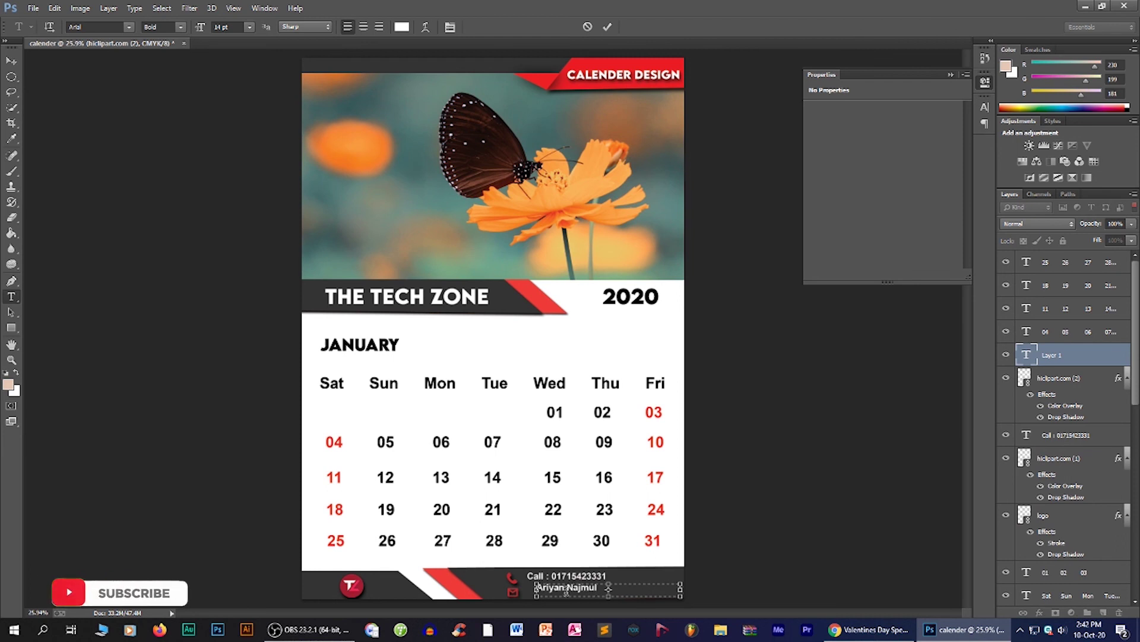
type("com")
left_click(11, 60)
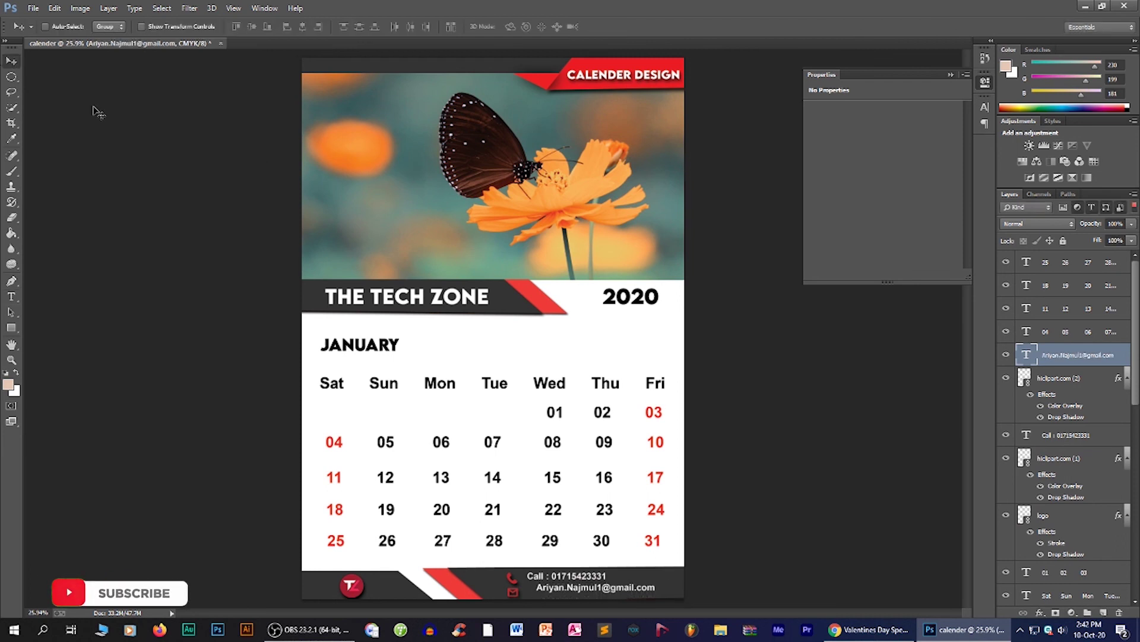
key("Right")
key("Right")
key("Right")
key("Down")
key("Down")
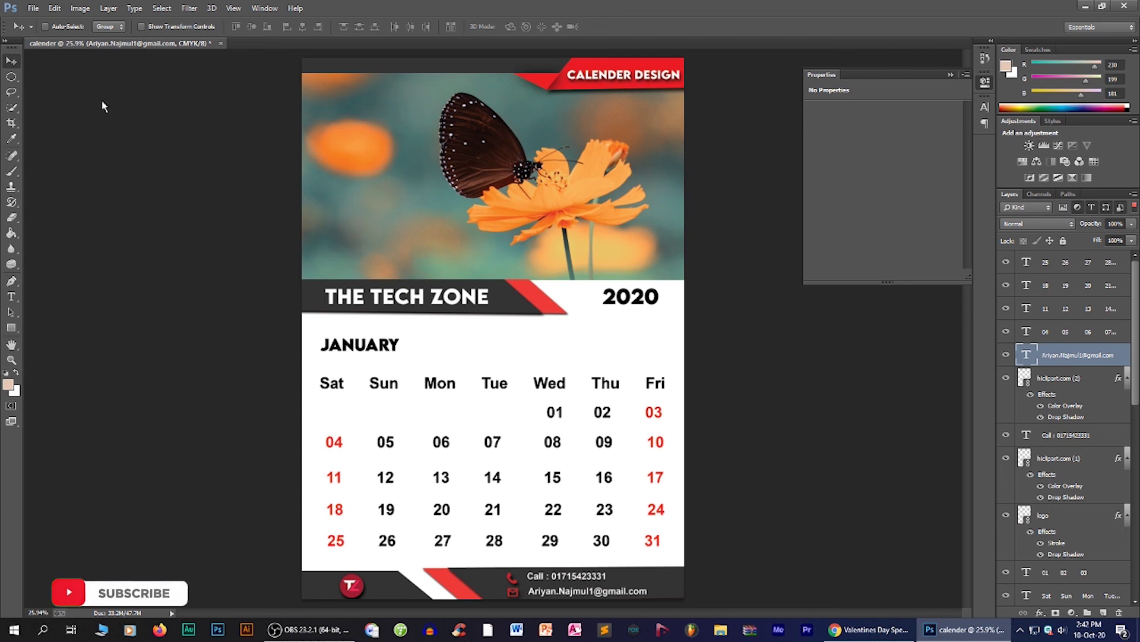
Step: Make the JANUARY heading red with a Color Overlay and a tight Drop Shadow
left_click(672, 307)
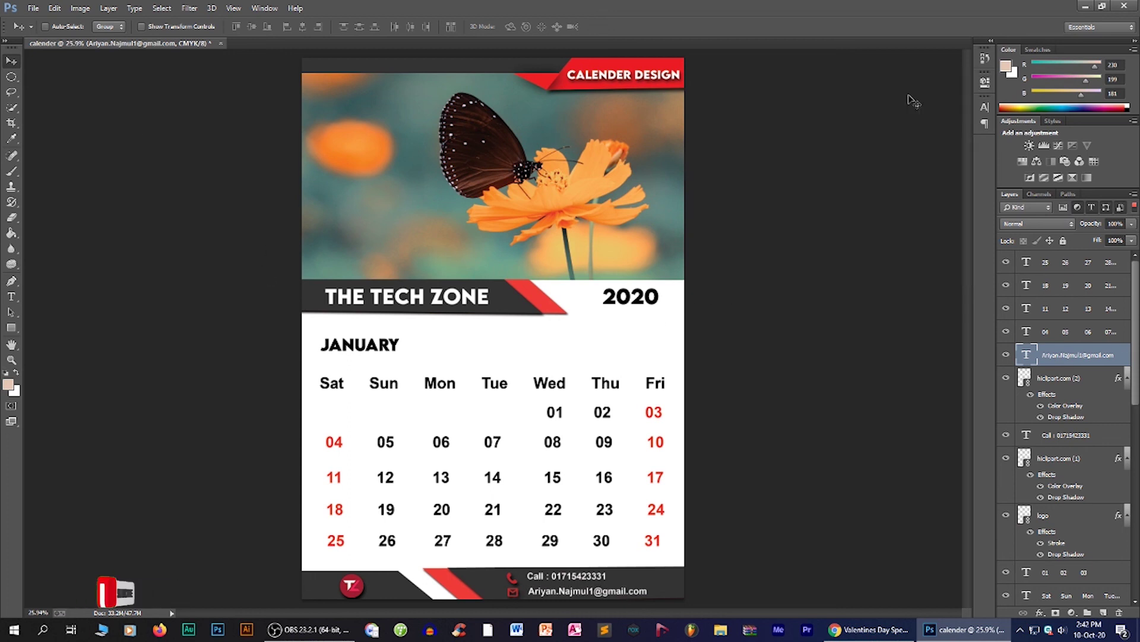
scroll(1052, 487, "down", 3)
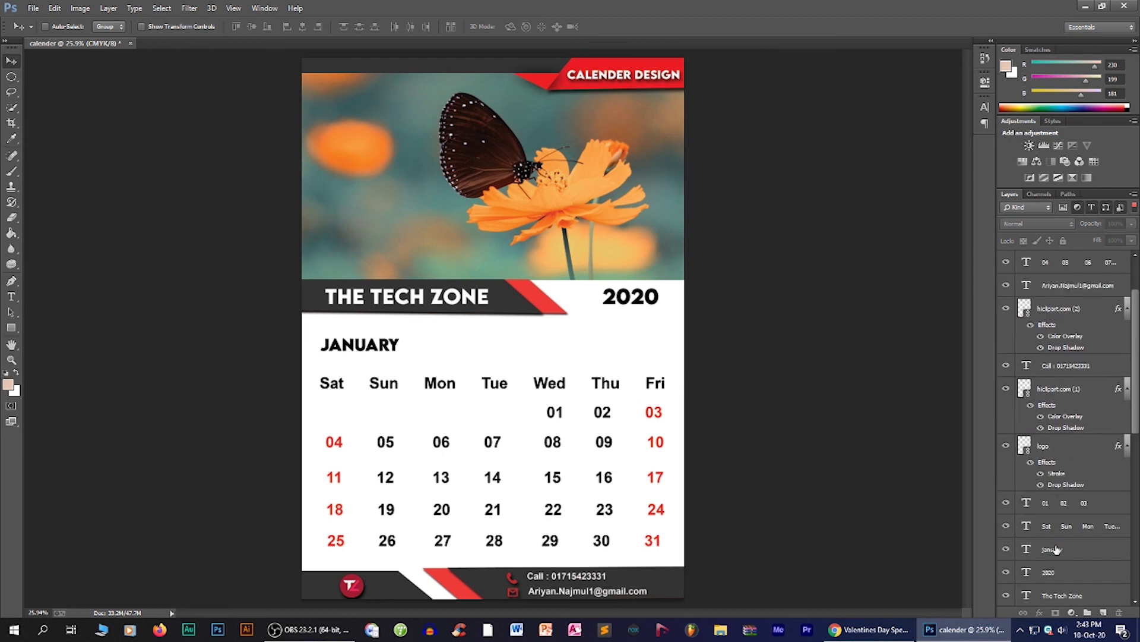
double_click(1055, 550)
left_click(747, 439)
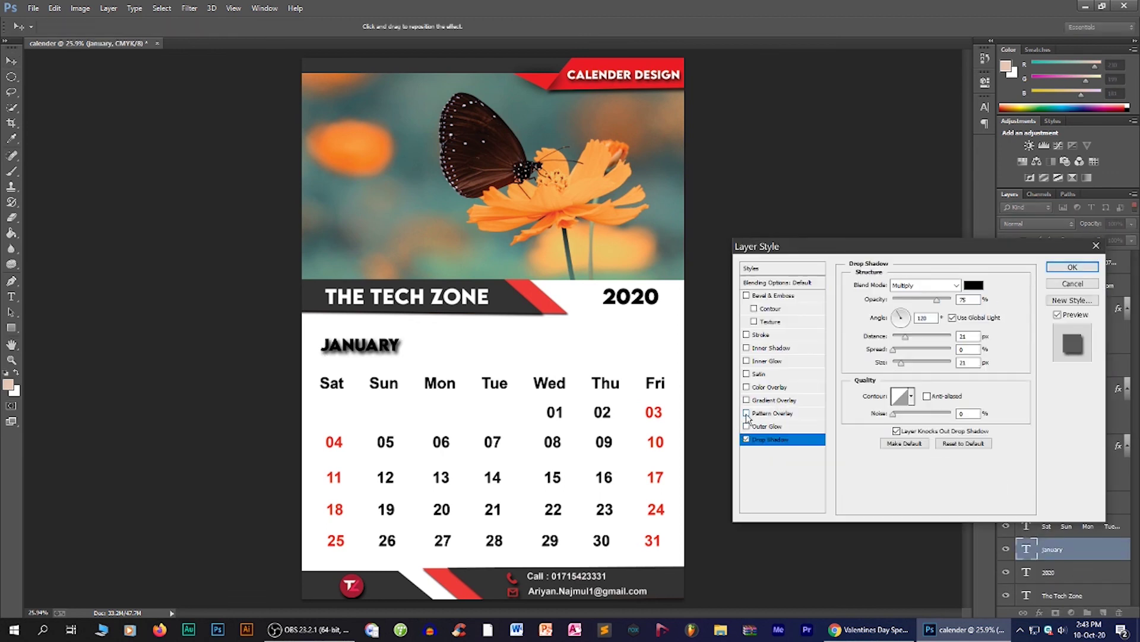
left_click(747, 387)
left_click_drag(905, 340, 897, 364)
left_click(1072, 267)
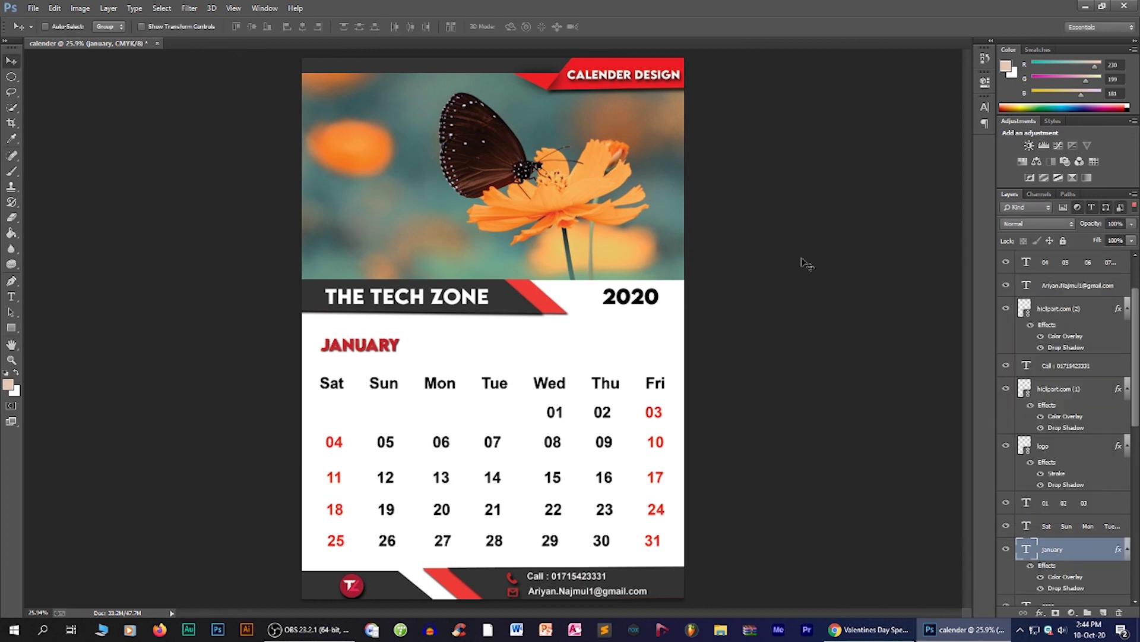
Step: Add a Drop Shadow to the e-mail line and the phone line
scroll(1101, 479, "up", 2)
double_click(1099, 355)
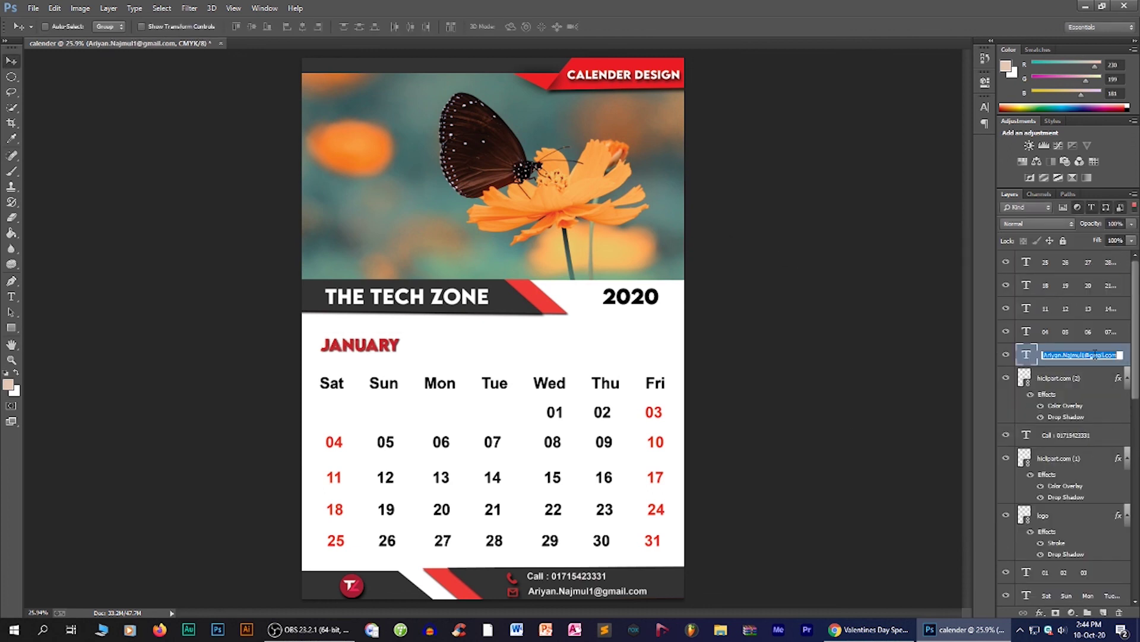
left_click(748, 439)
left_click(1069, 268)
double_click(1093, 458)
left_click(748, 439)
left_click(1073, 269)
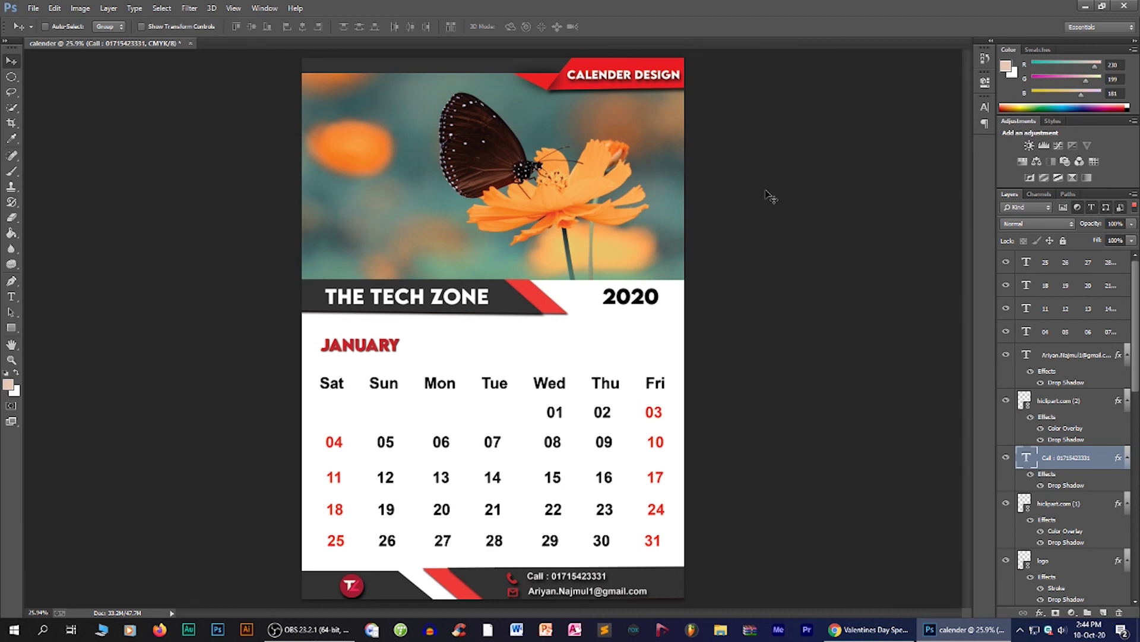
left_click(33, 9)
mouse_move(52, 317)
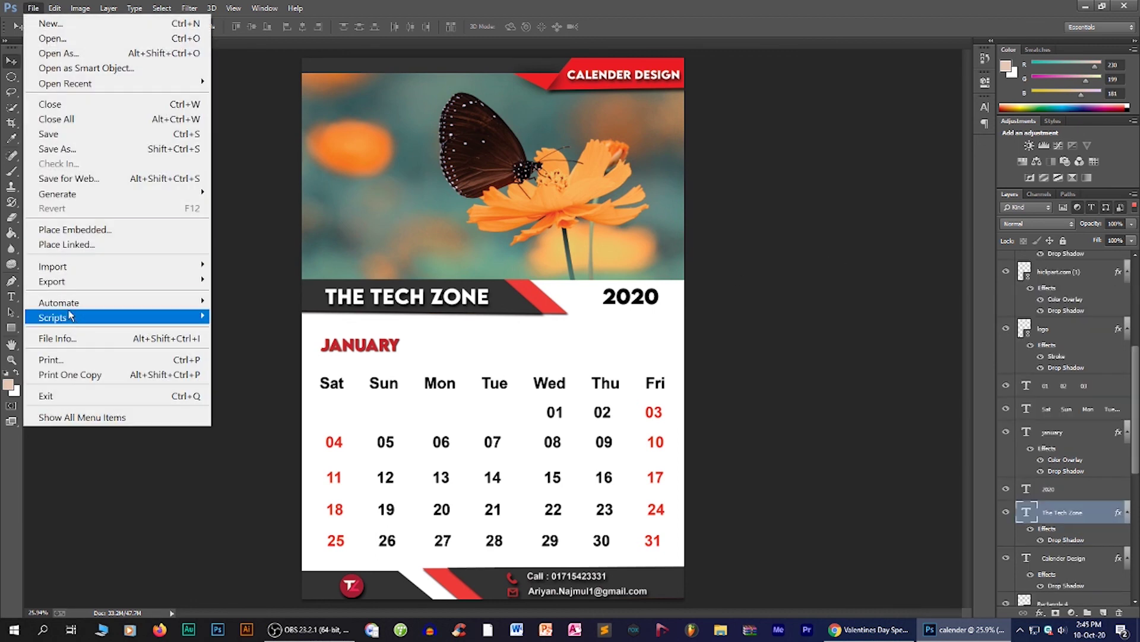
Step: Save a JPEG copy named calender in the Pictures folder with default JPEG quality options
left_click(71, 150)
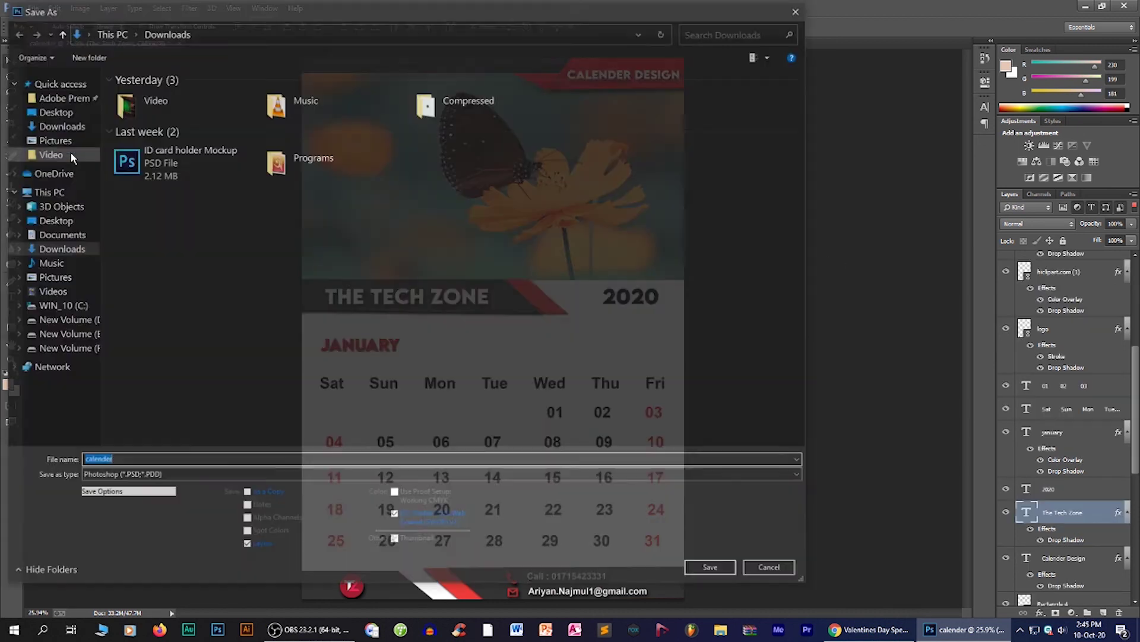
left_click(52, 139)
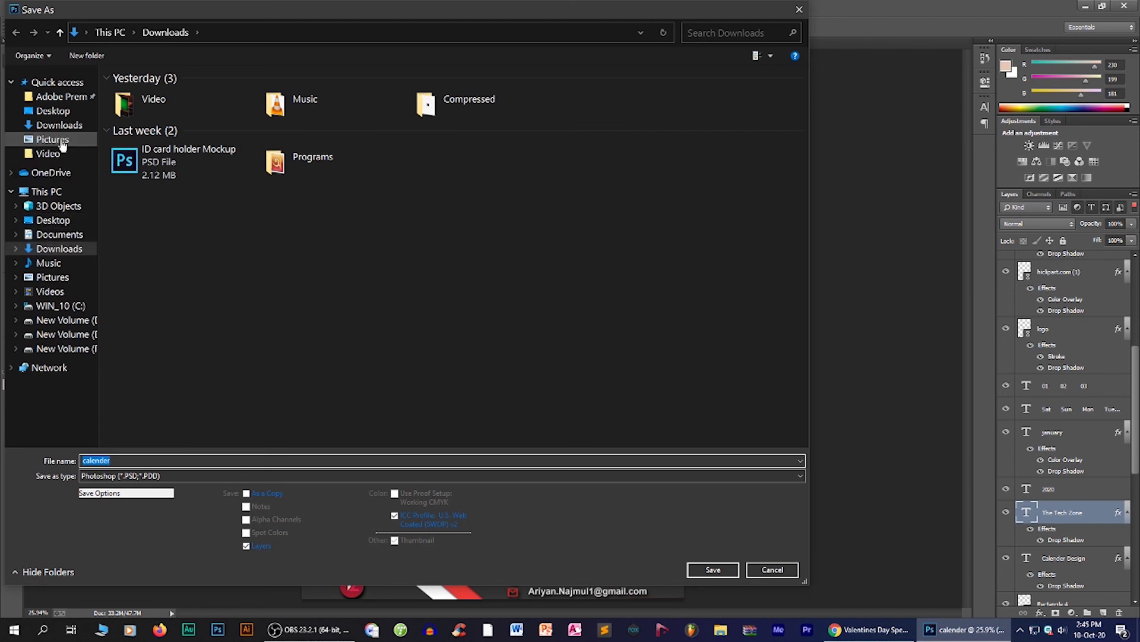
left_click(178, 475)
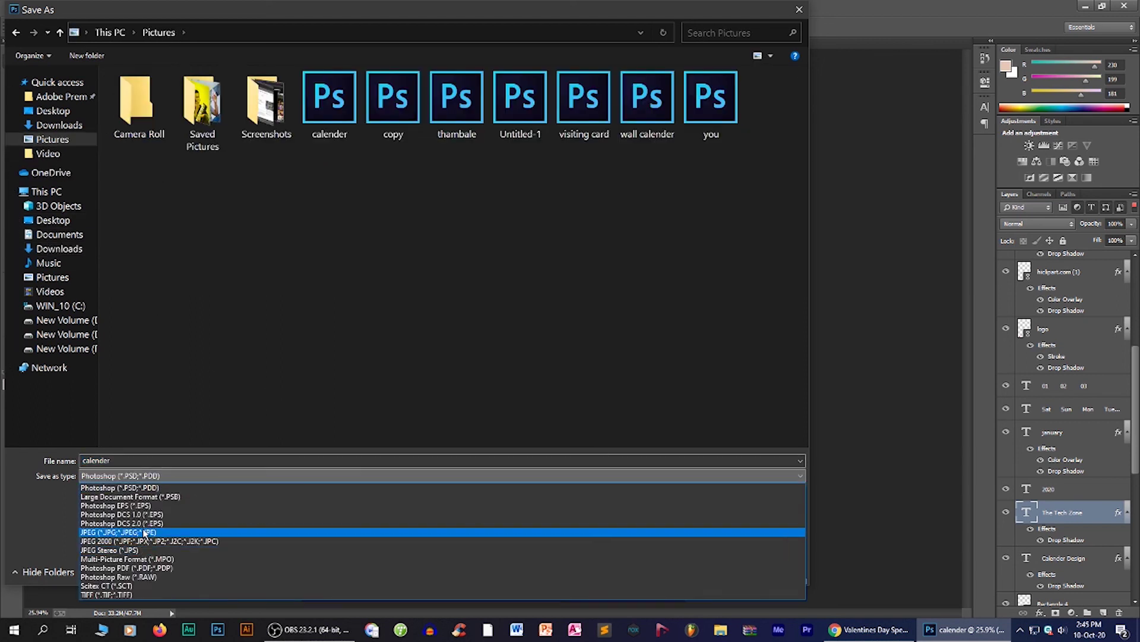
left_click(130, 532)
left_click(713, 569)
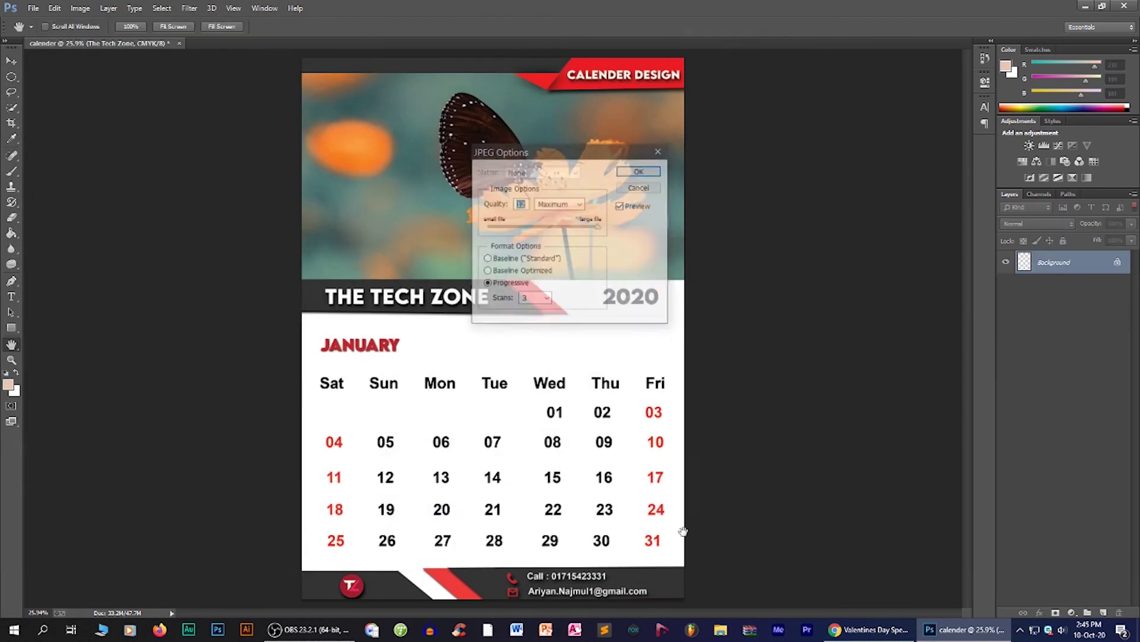
left_click(636, 170)
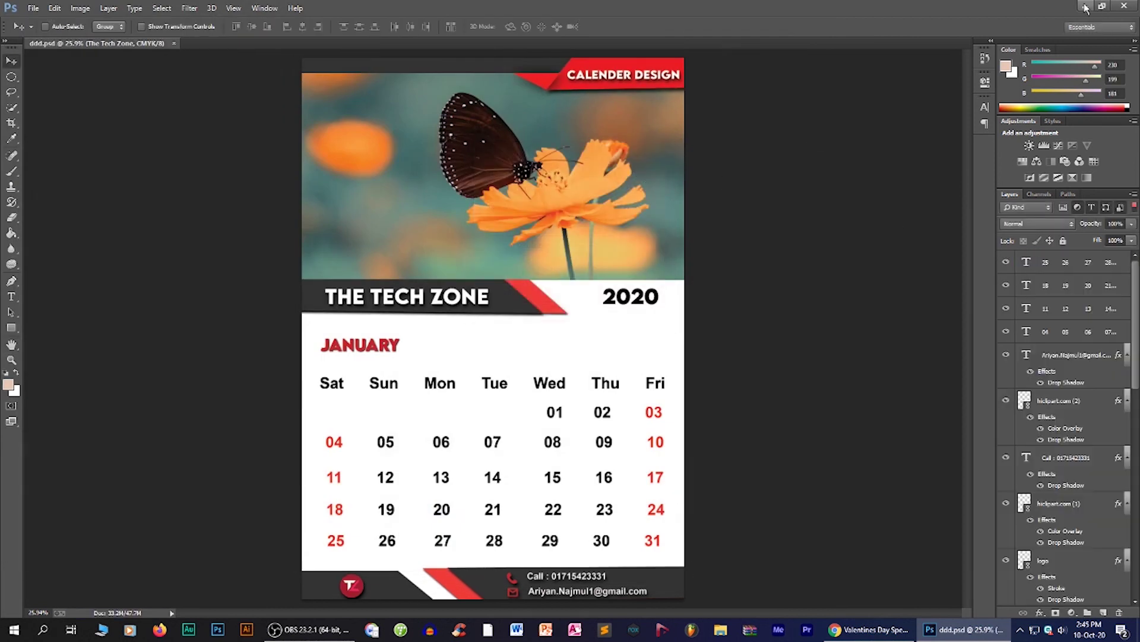
Step: Close the calendar document and minimise Photoshop to show the Windows desktop
key("ctrl+w")
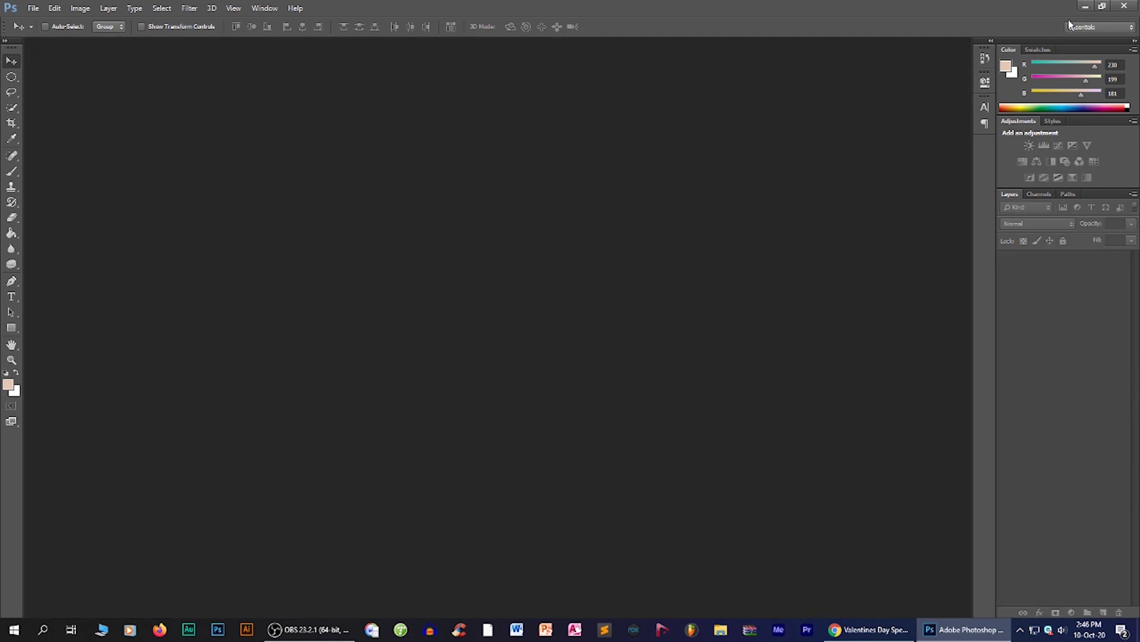
left_click(1084, 8)
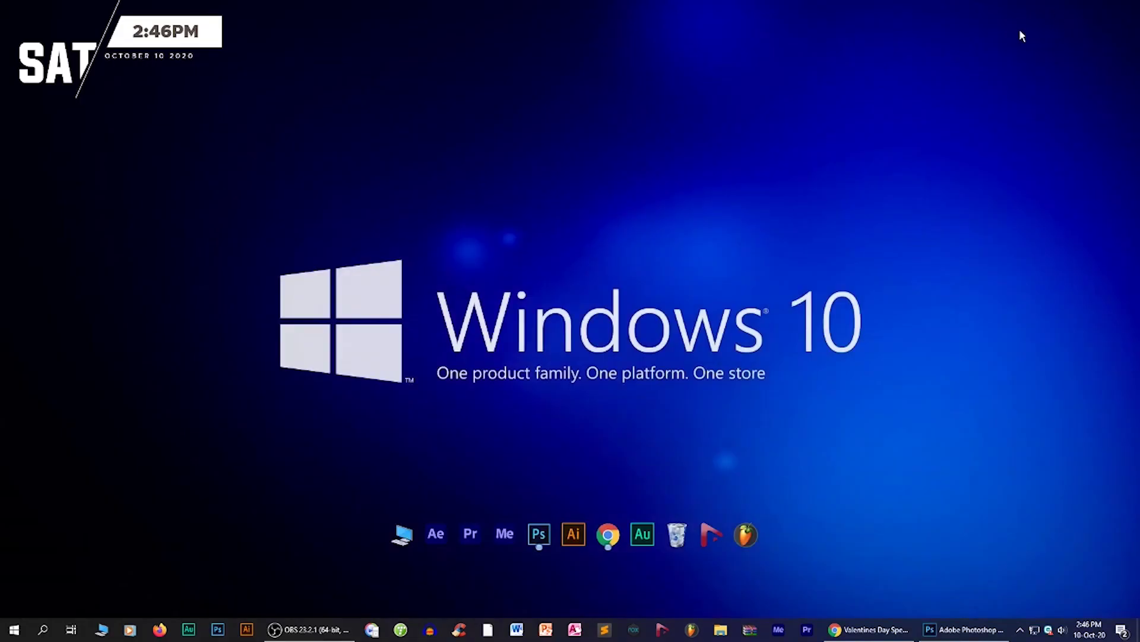